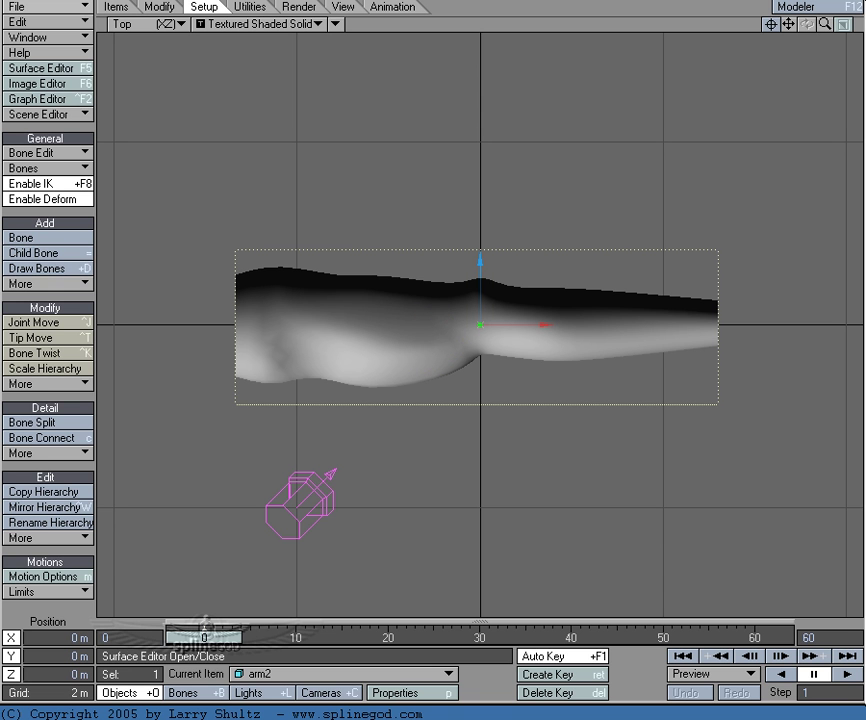
Draw a four-bone chain, Bone through Bone (4), along the arm2 mesh and select all bones.
left_click(72, 284)
left_click(75, 296)
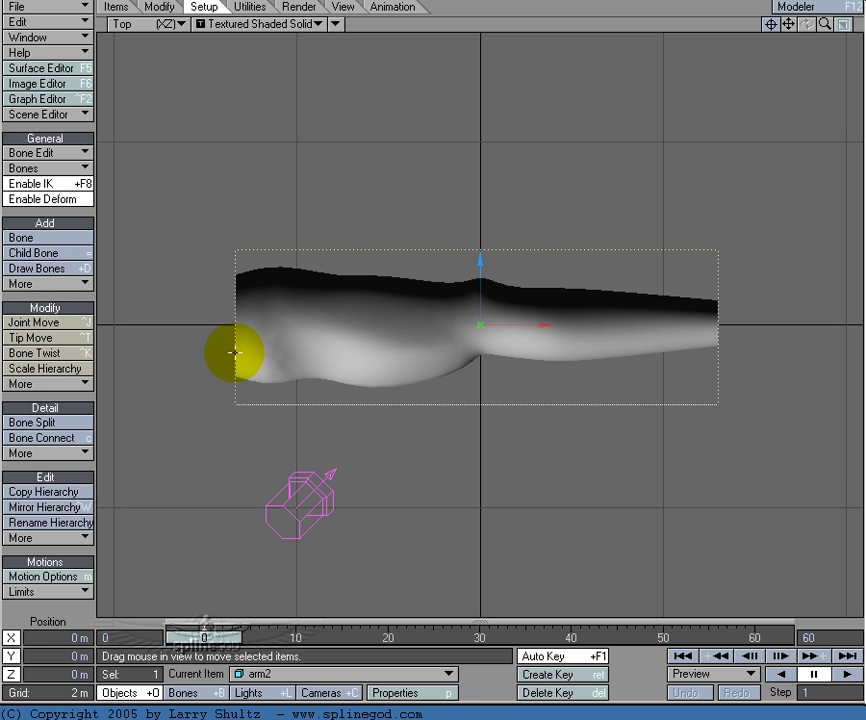
key("shift+b")
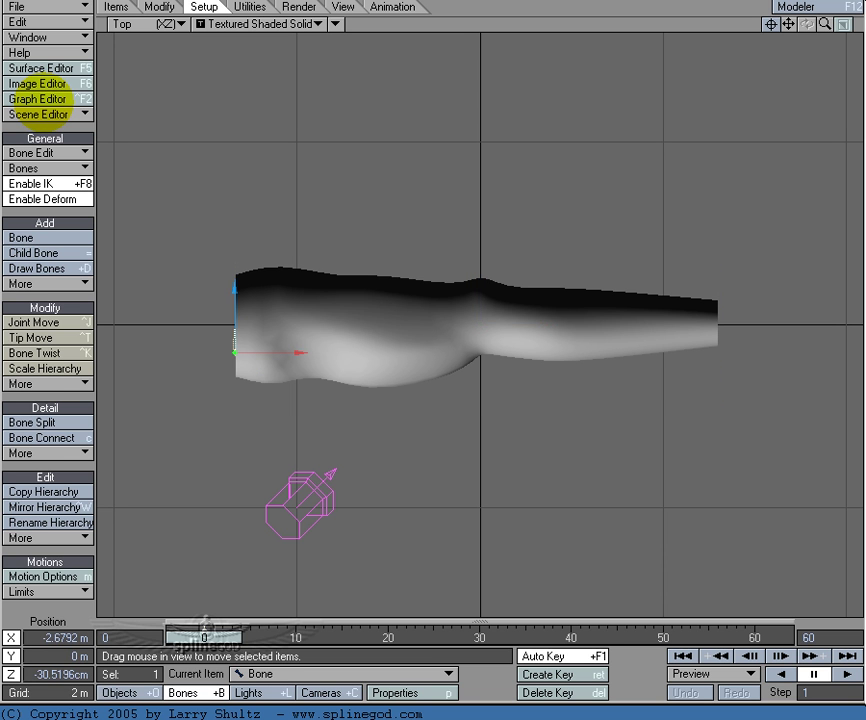
key("equal")
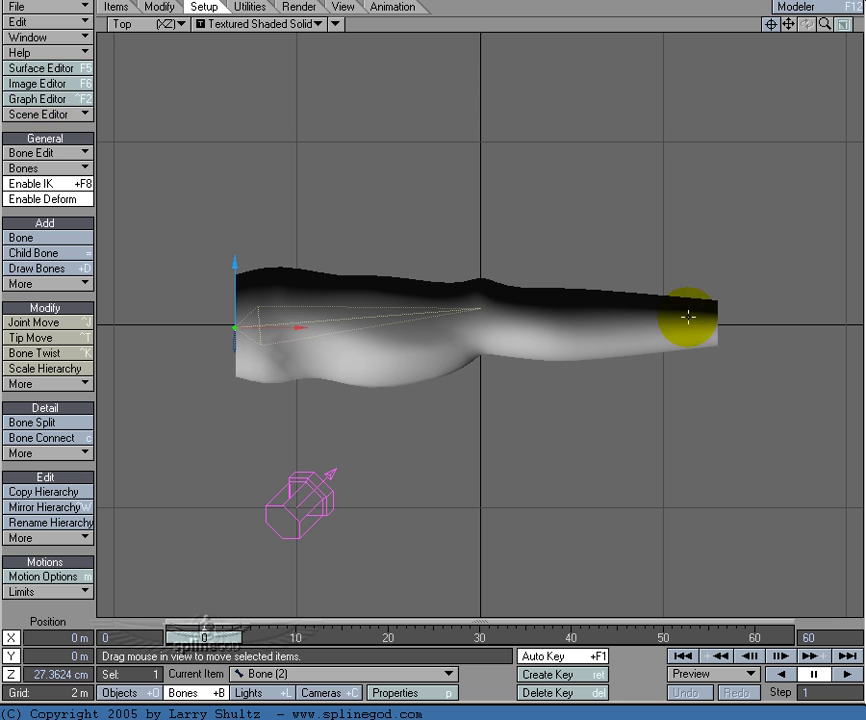
key("equal")
key("equal")
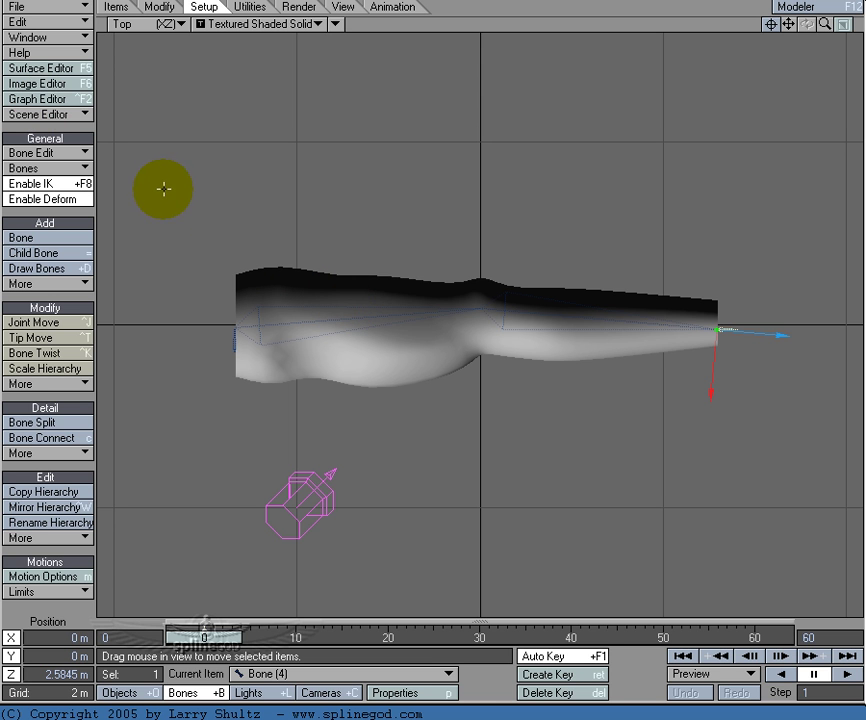
mouse_move(207, 226)
left_mouse_down()
mouse_move(290, 282)
mouse_move(697, 367)
mouse_move(207, 224)
left_mouse_up()
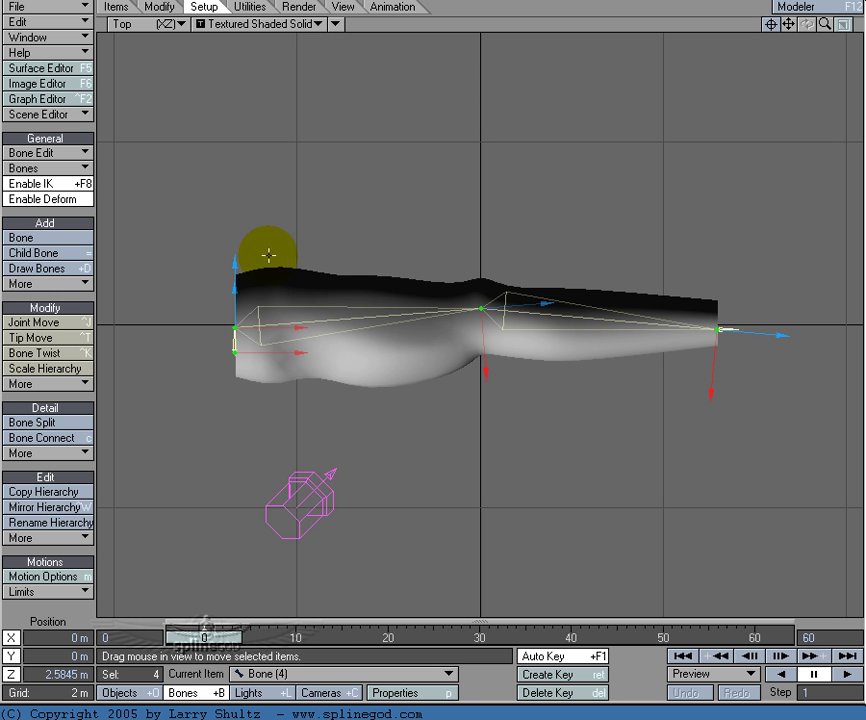
Change the arm2 bones' falloff type from Inverse Distance ^ 16 to Inverse Distance ^ 128.
key("p")
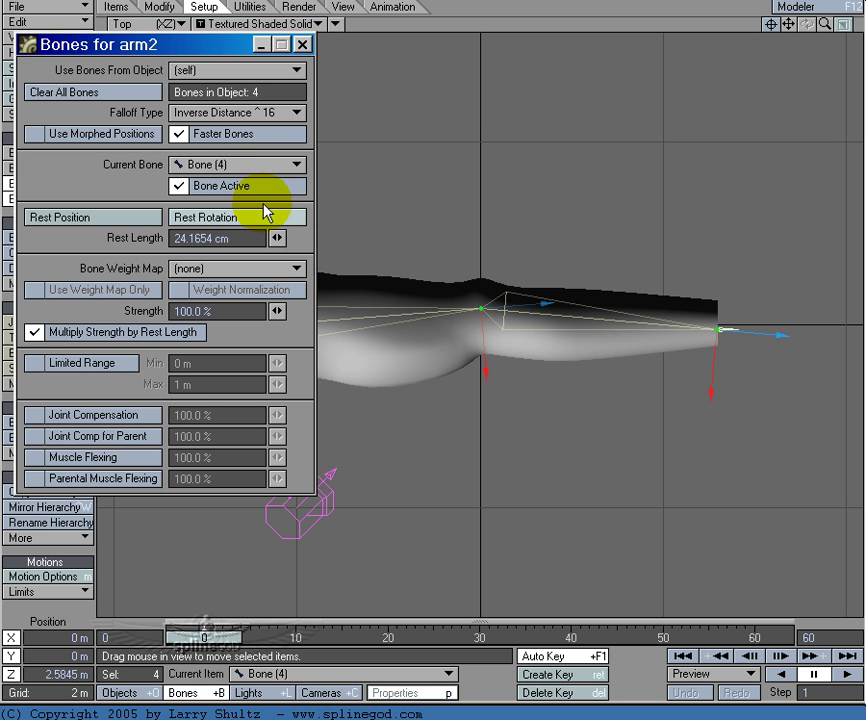
left_click(273, 116)
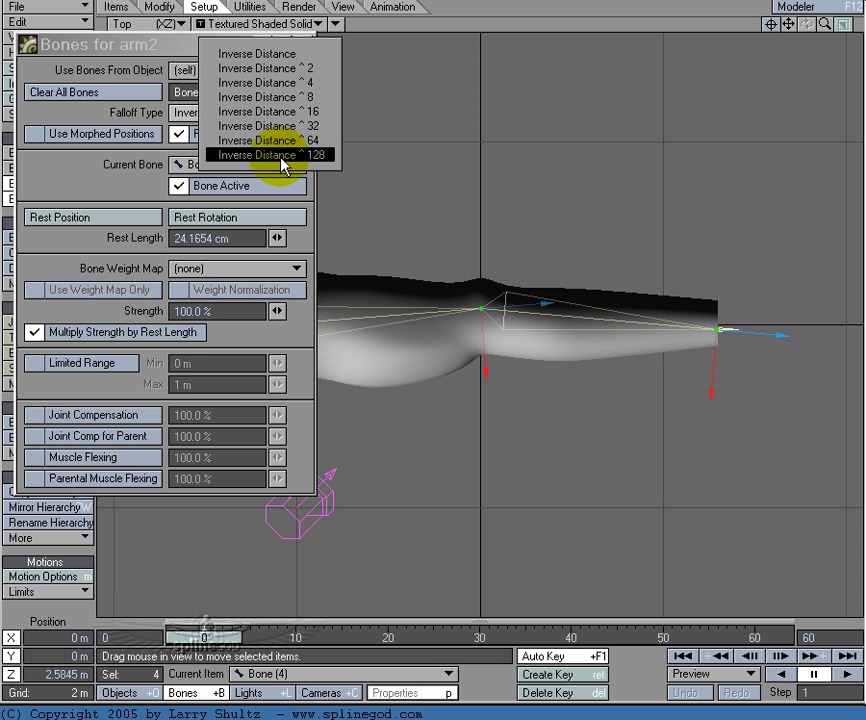
left_click(282, 156)
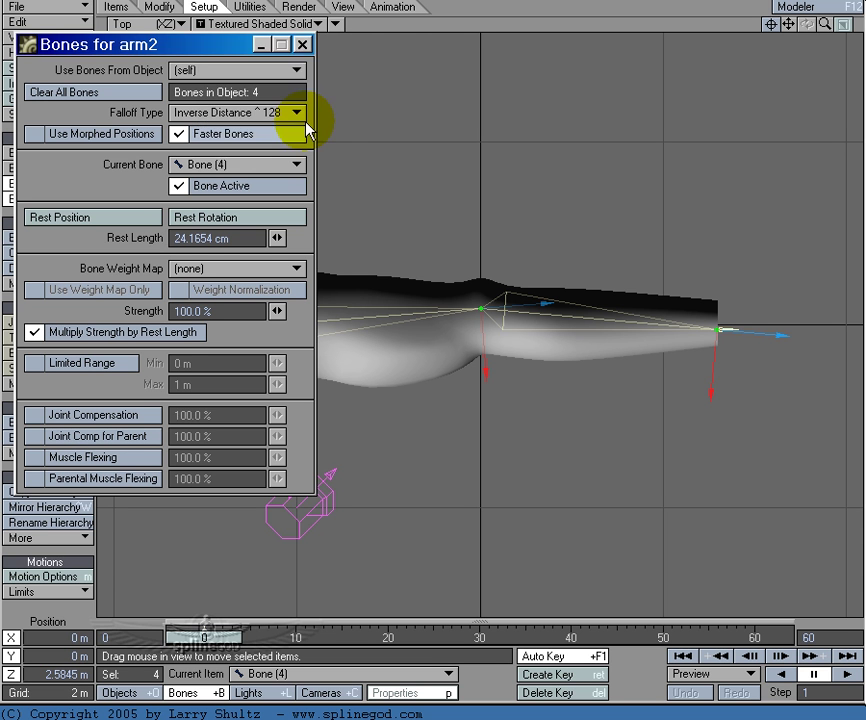
left_click(302, 43)
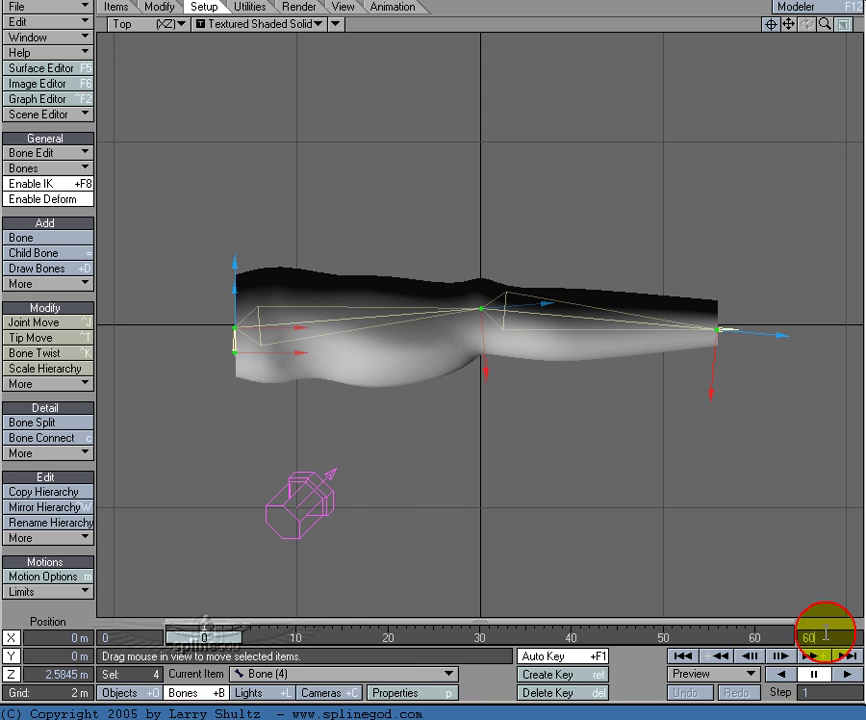
Set the scene end frame to 1 and move to frame 1.
type("1")
key("Return")
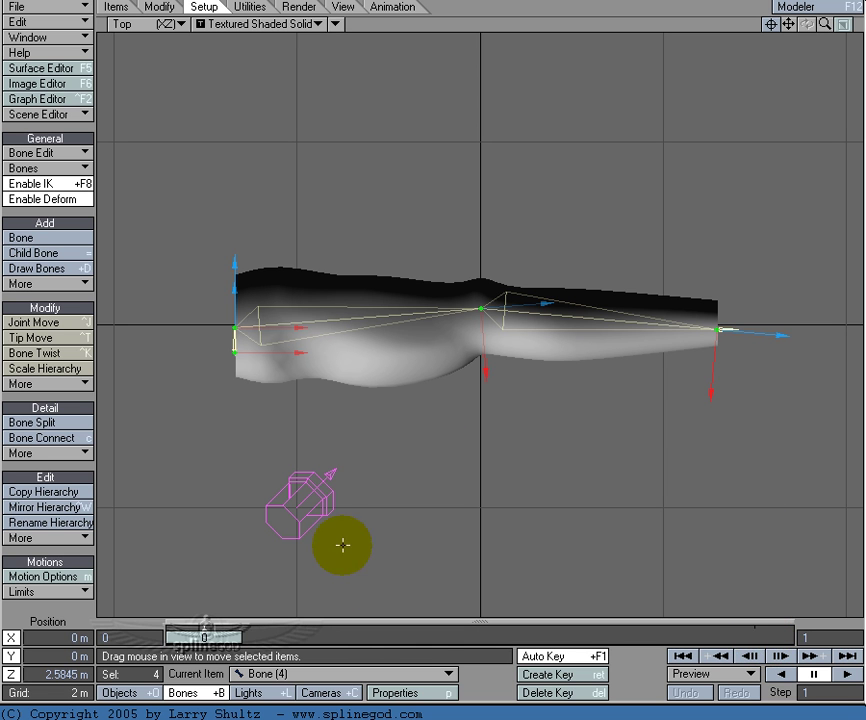
left_click(750, 634)
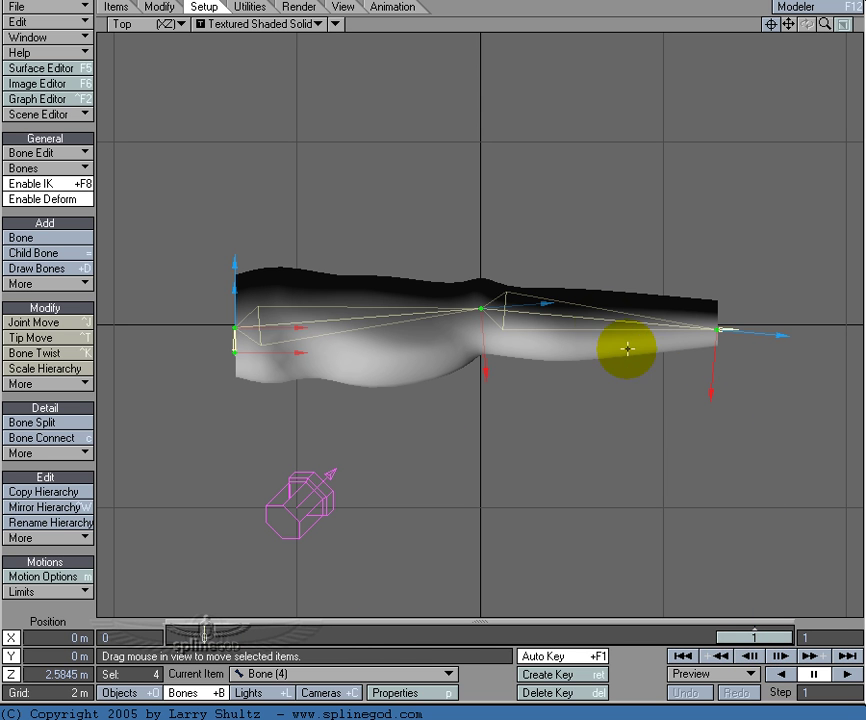
Rotate Bone (3) to a 94.31° heading, bending the arm2 mesh at the elbow.
left_click(605, 322)
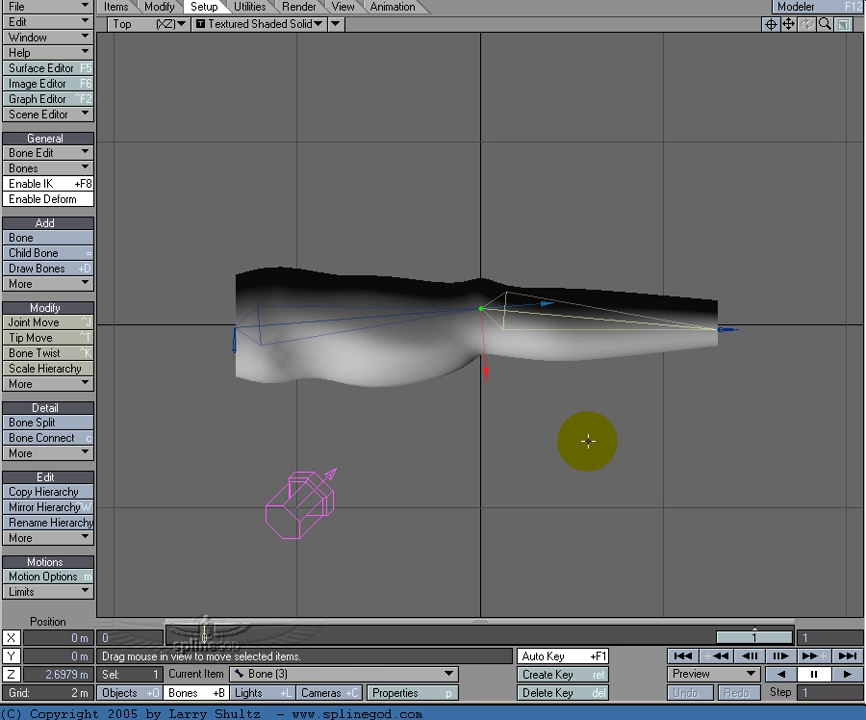
key("y")
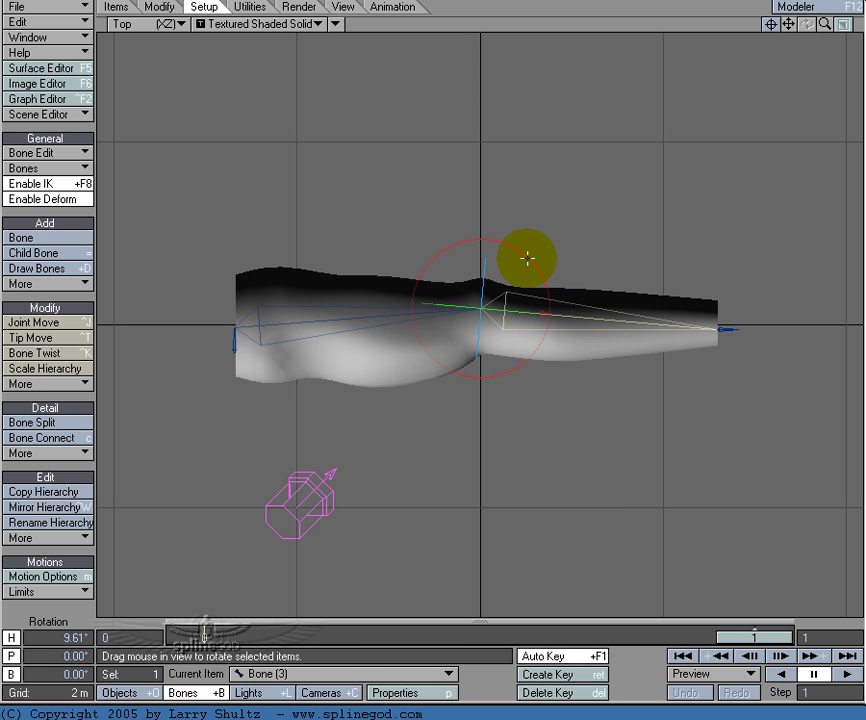
left_click_drag(528, 258, 41, 99)
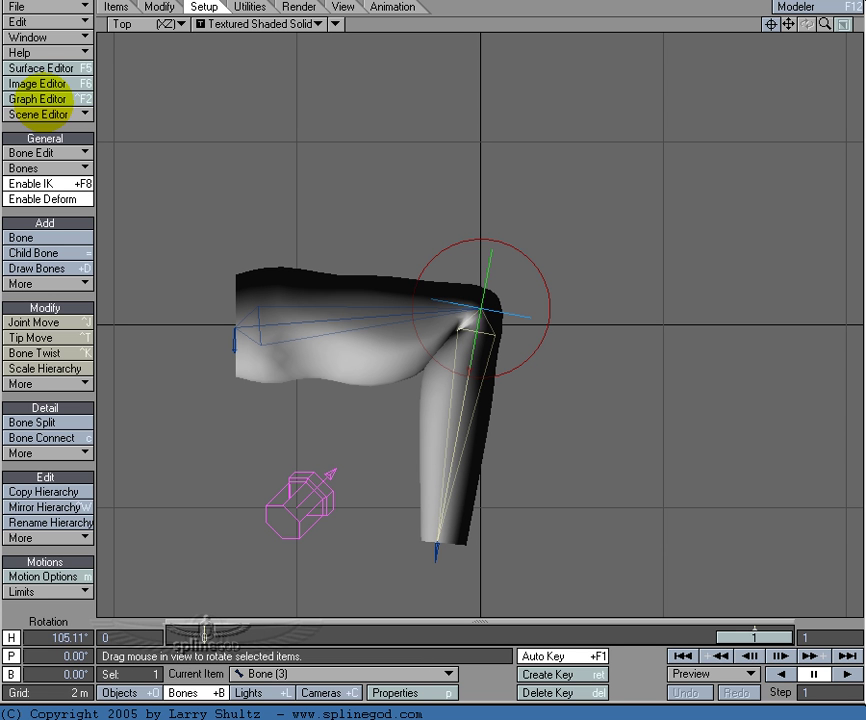
left_click_drag(40, 99, 555, 578)
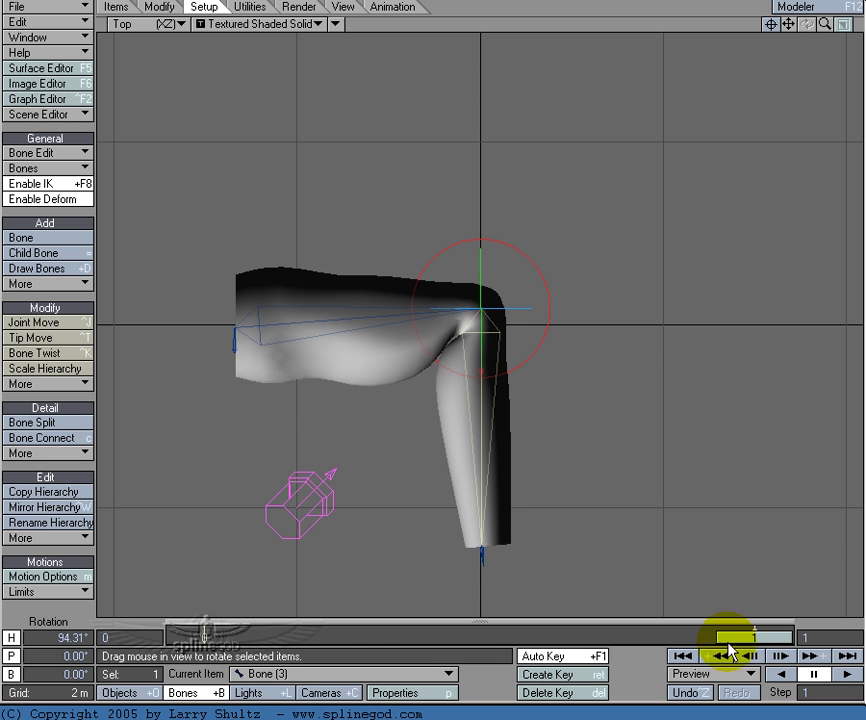
left_click(454, 636)
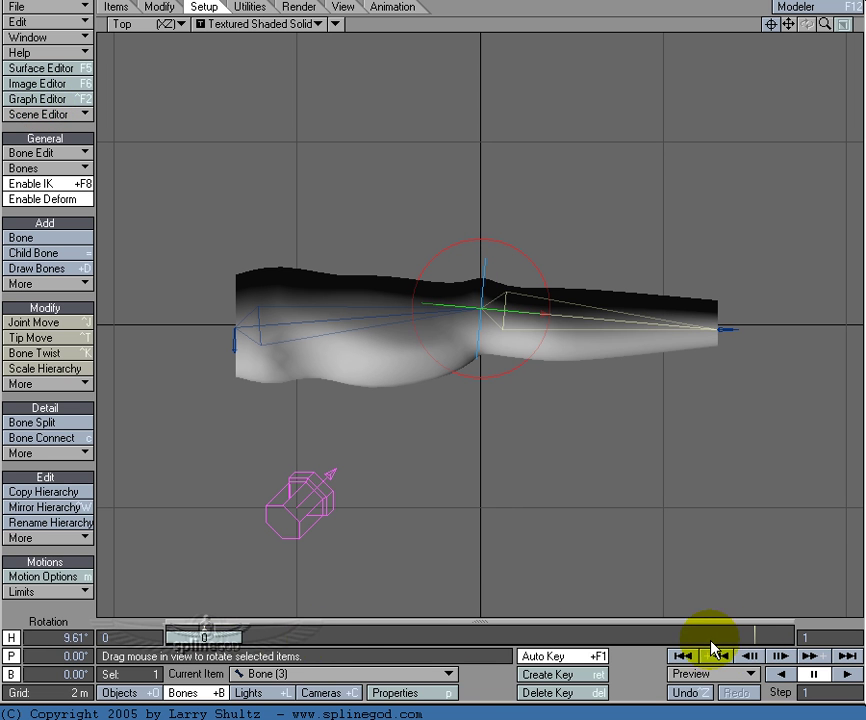
left_click(752, 636)
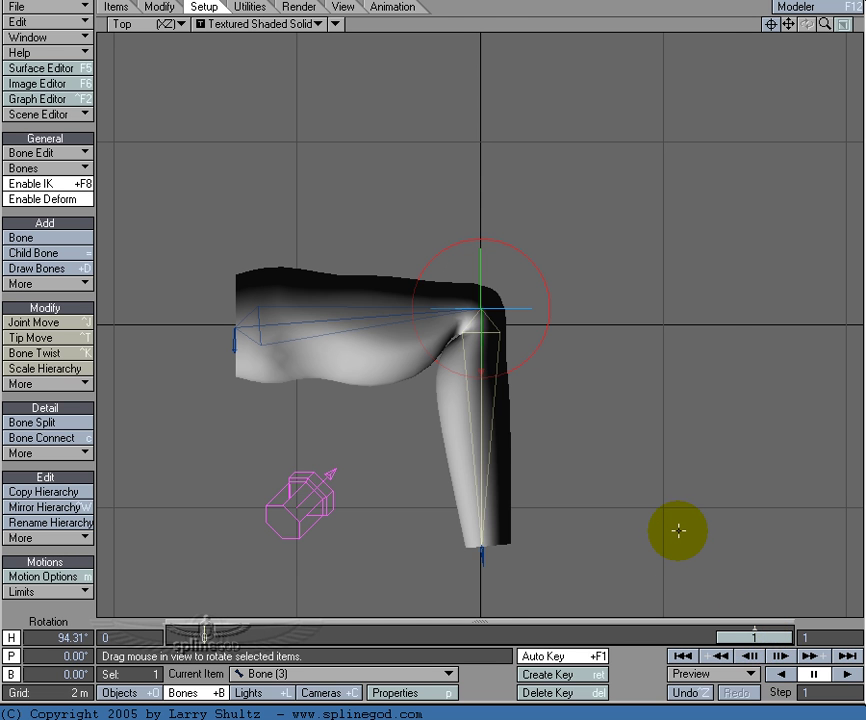
key("period")
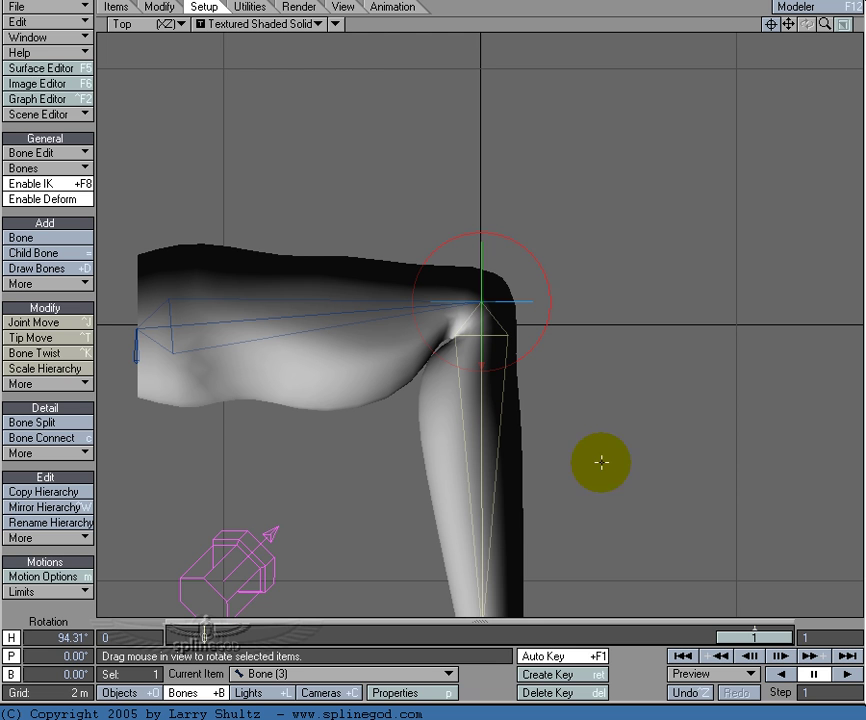
left_click_drag(609, 458, 608, 452, "alt+shift")
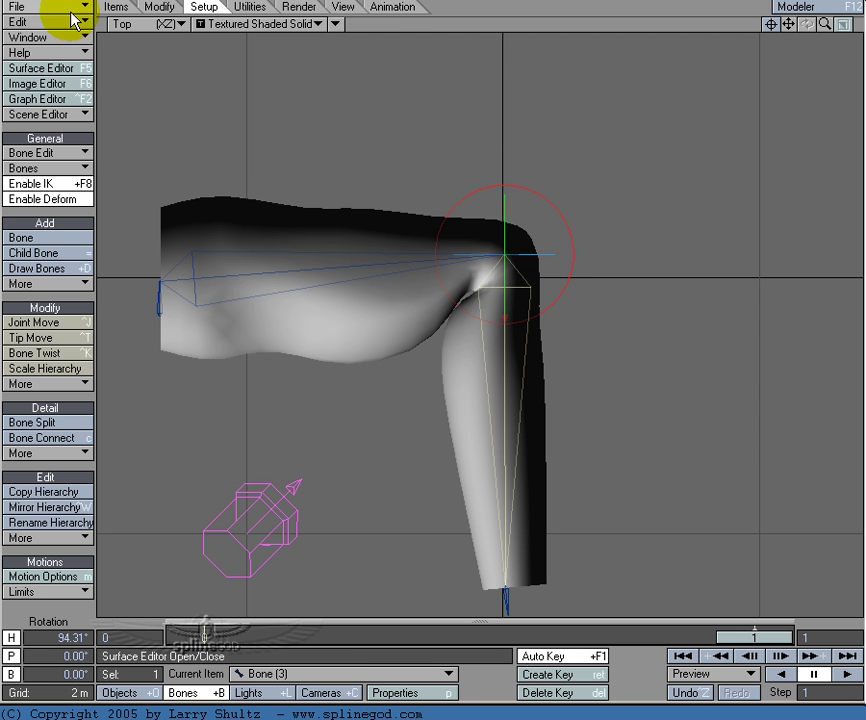
Set Subdivision Order to Last in arm2's Geometry object properties.
key("shift+o")
key("t")
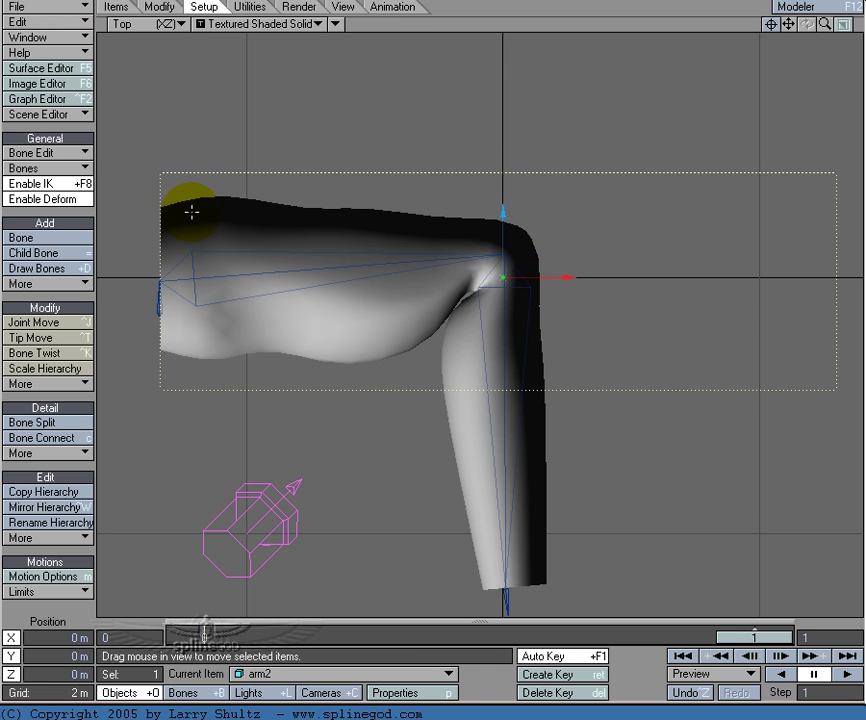
key("p")
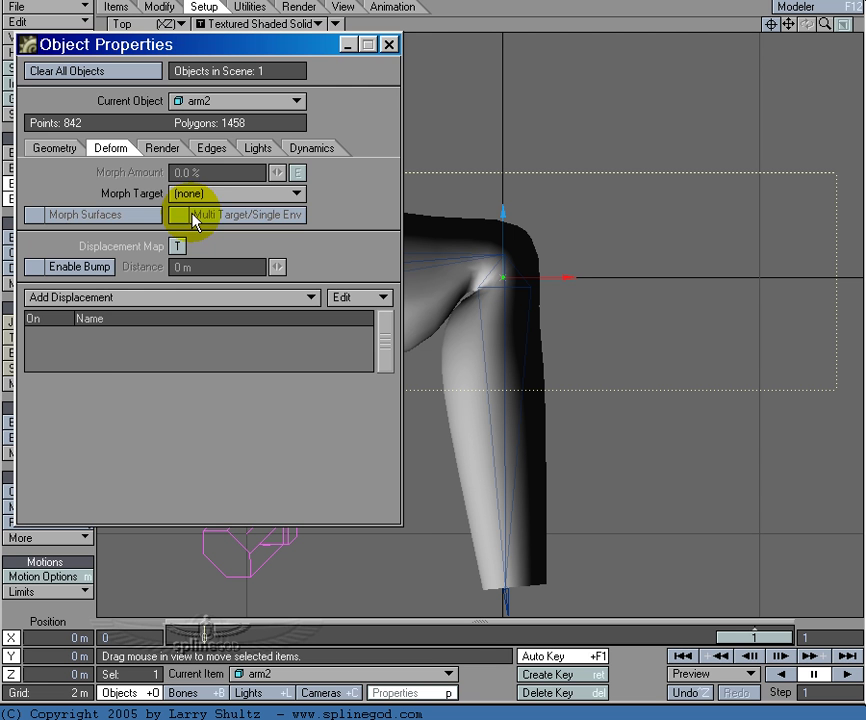
left_click(68, 158)
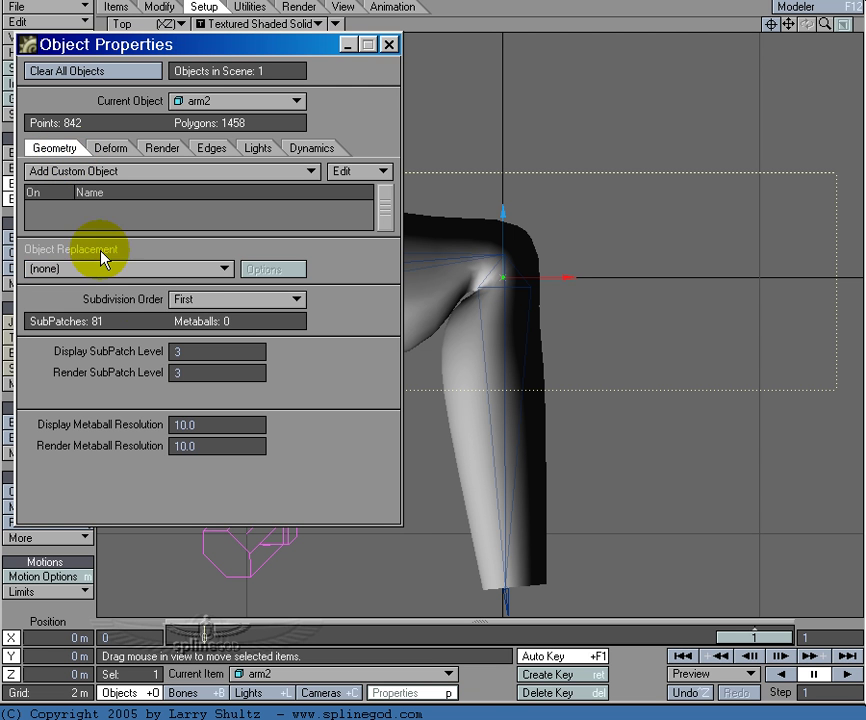
left_click(200, 302)
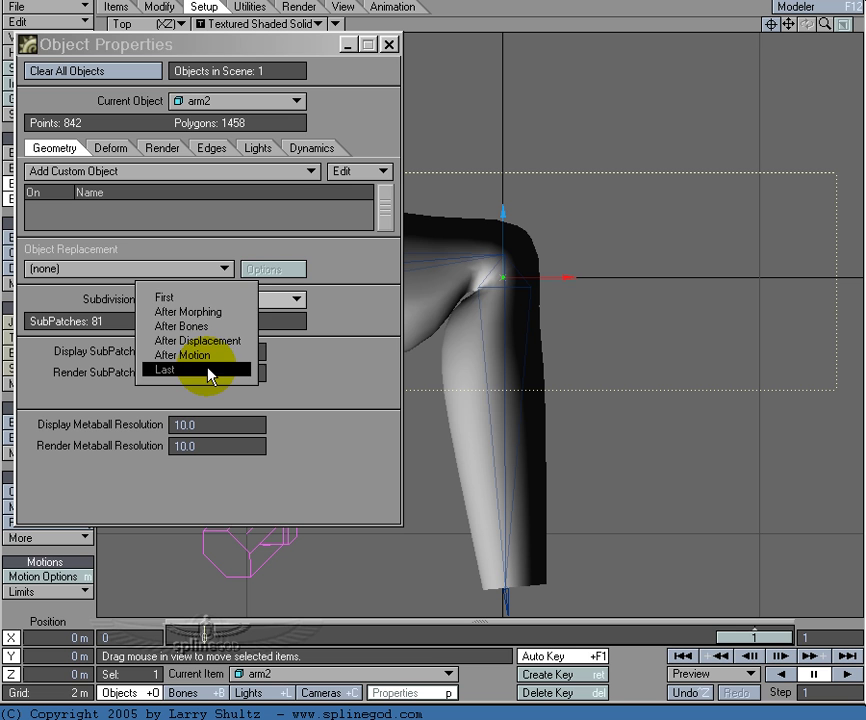
left_click(207, 370)
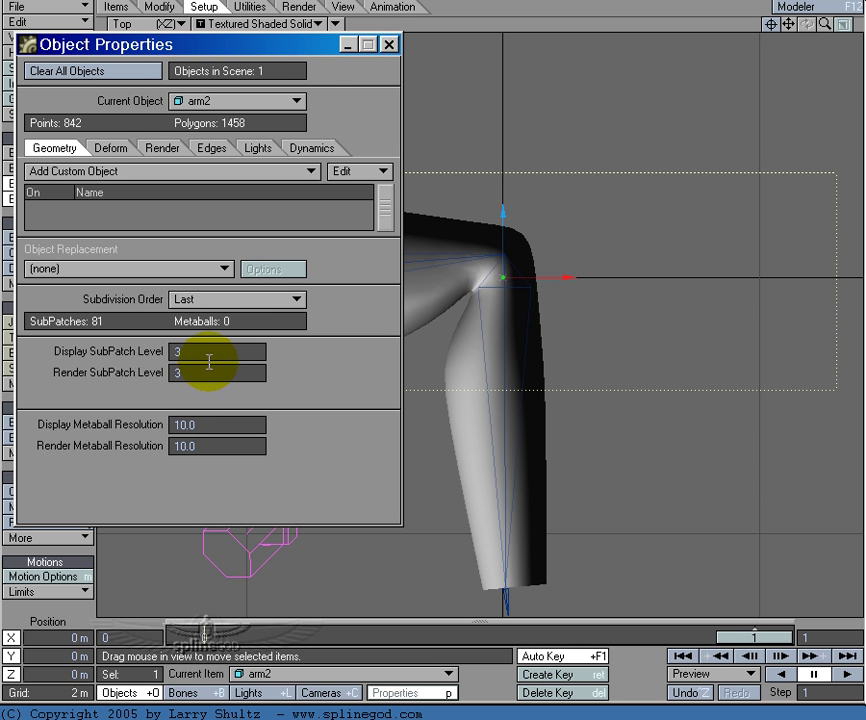
left_click(389, 45)
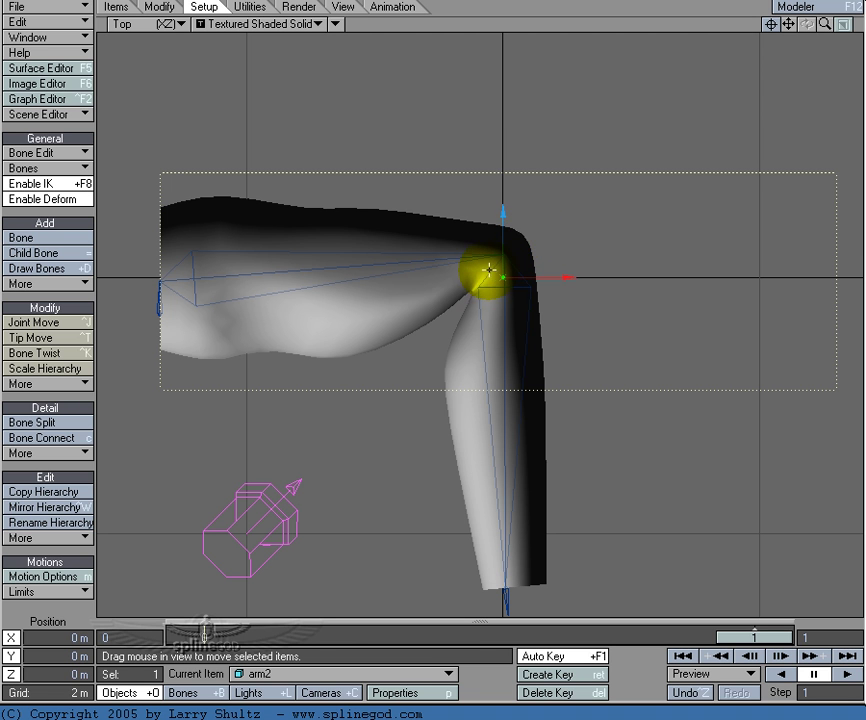
left_click(228, 636)
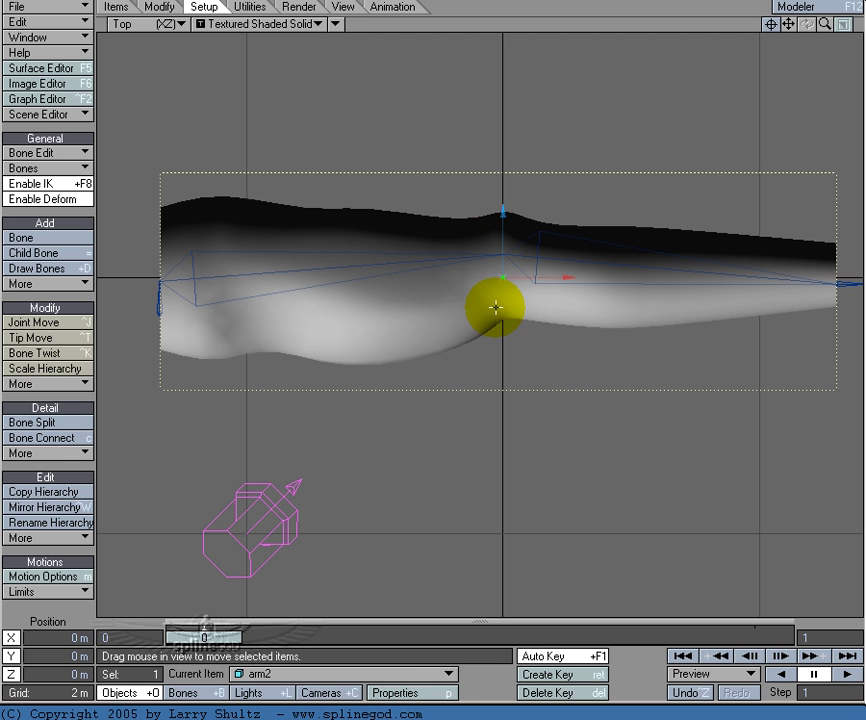
left_click(752, 636)
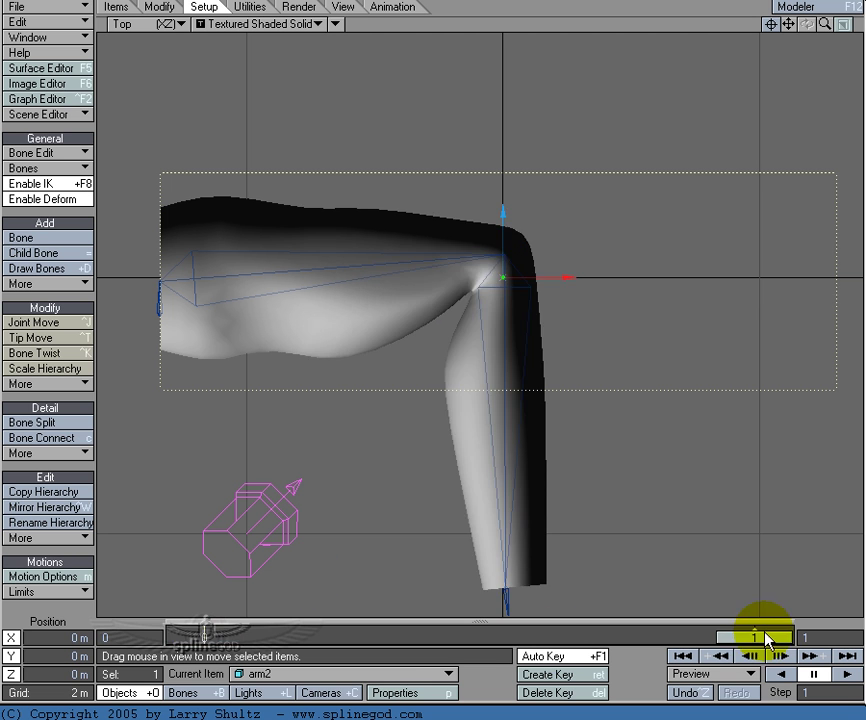
left_click(60, 8)
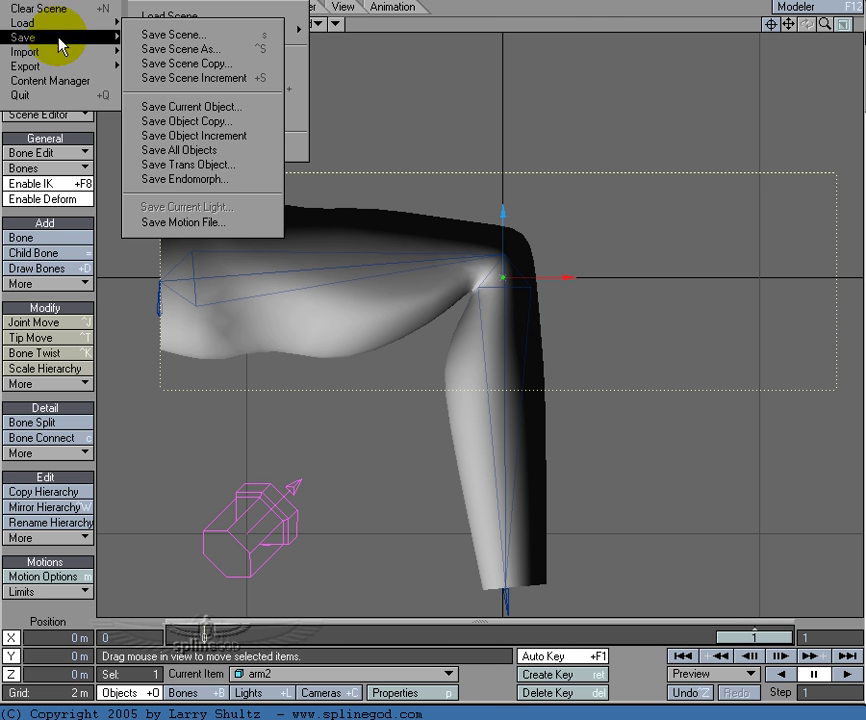
mouse_move(58, 64)
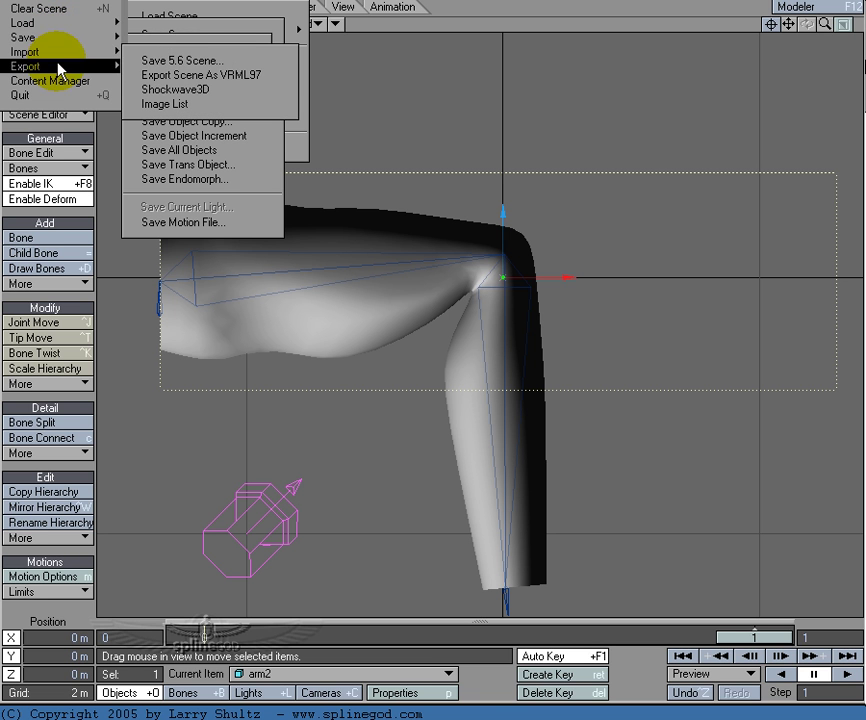
mouse_move(73, 40)
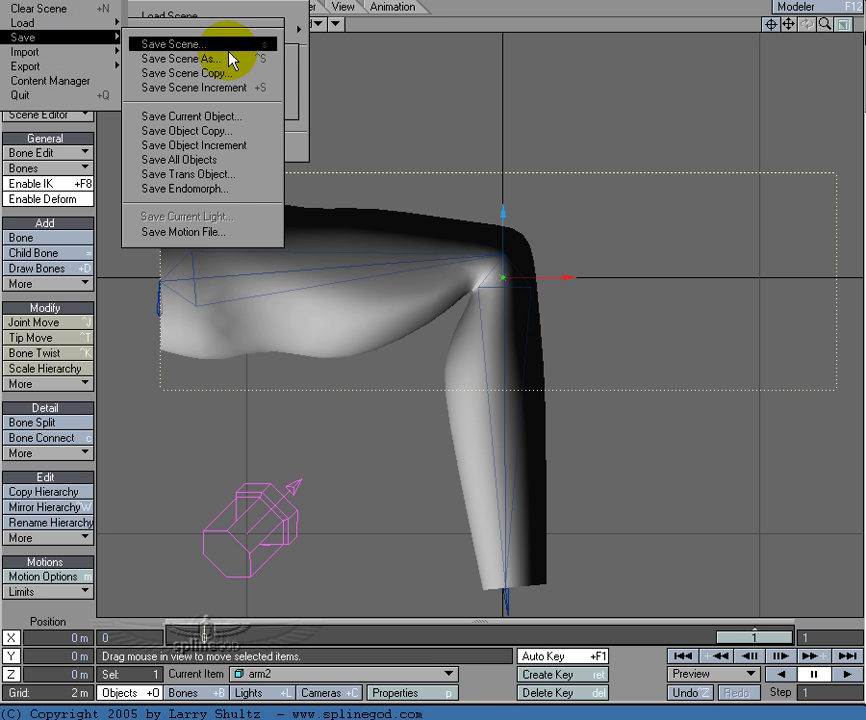
left_click(233, 192)
left_click(312, 241)
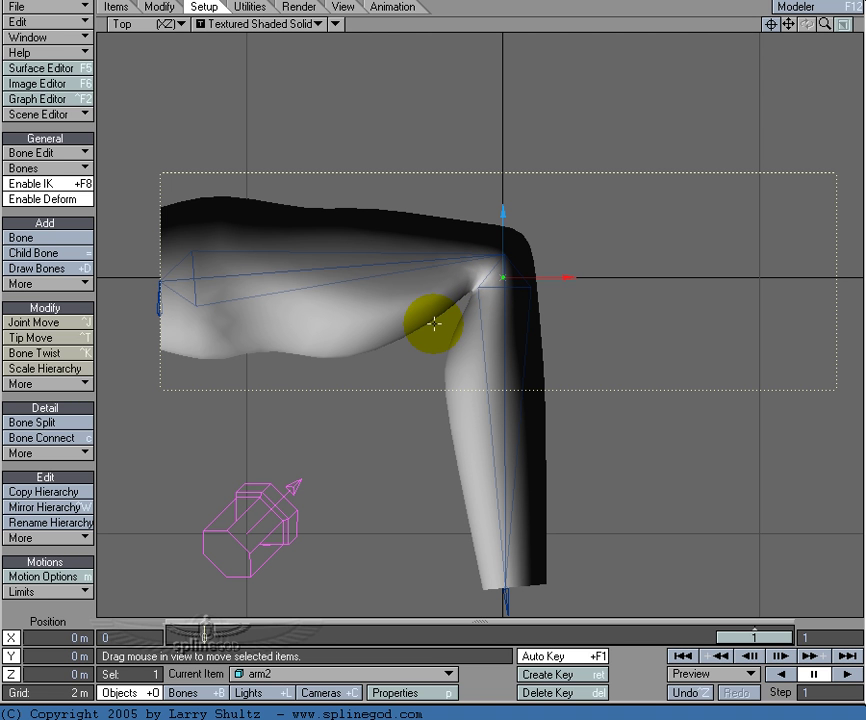
Add a SoftFX dynamic to arm2 in its Dynamics properties.
key("p")
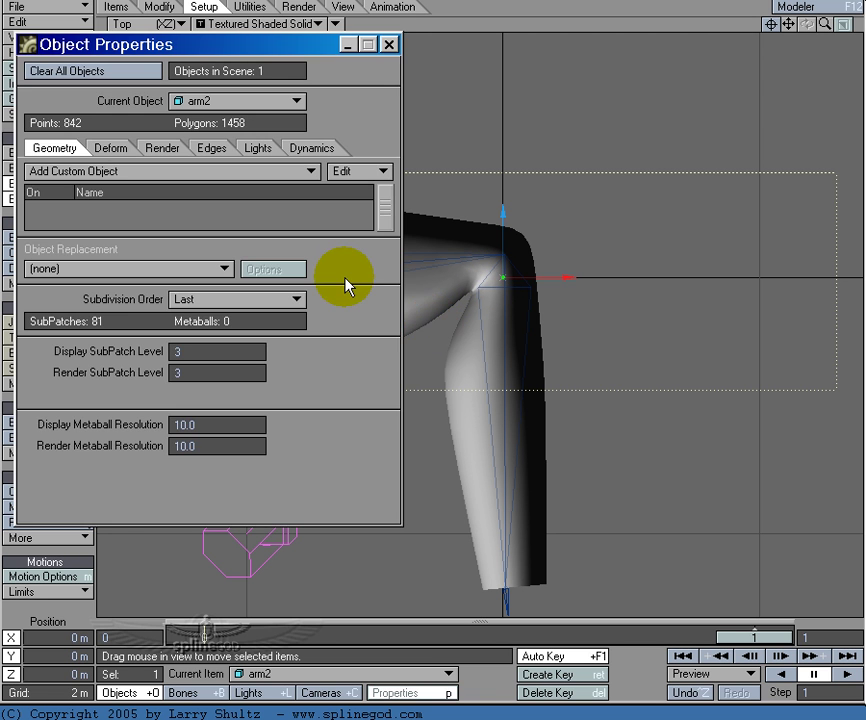
left_click(311, 149)
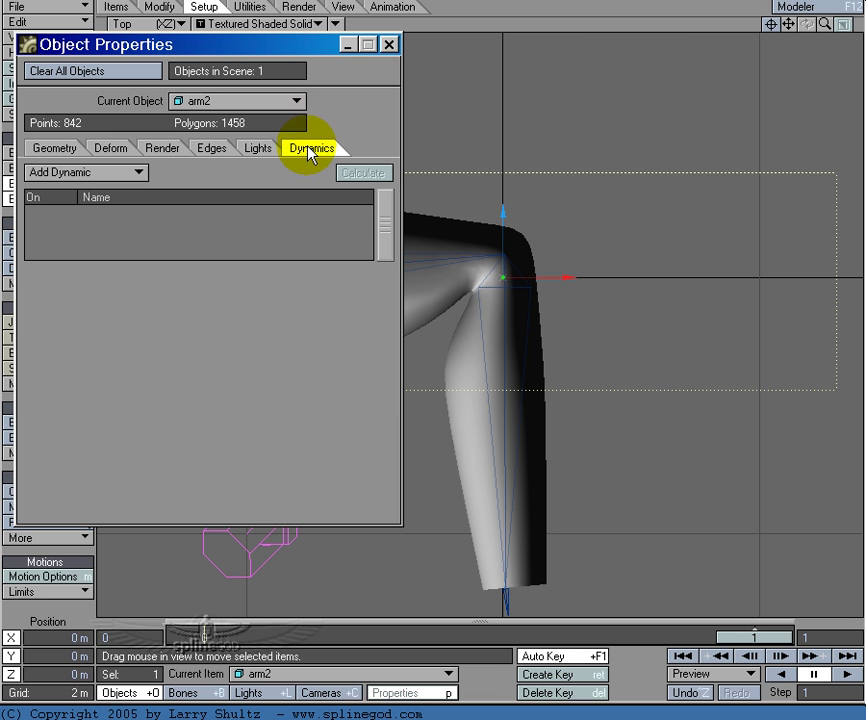
left_click(137, 174)
left_click(139, 185)
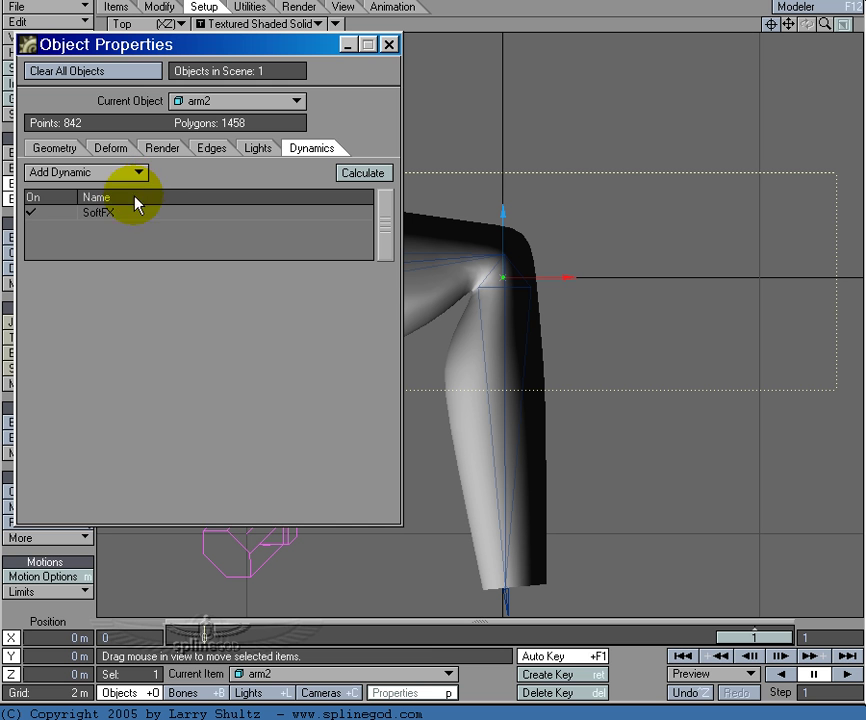
Set the SoftFX Operator1 Map to <none>, calculate it, and bring up EditFX.
left_click(149, 214)
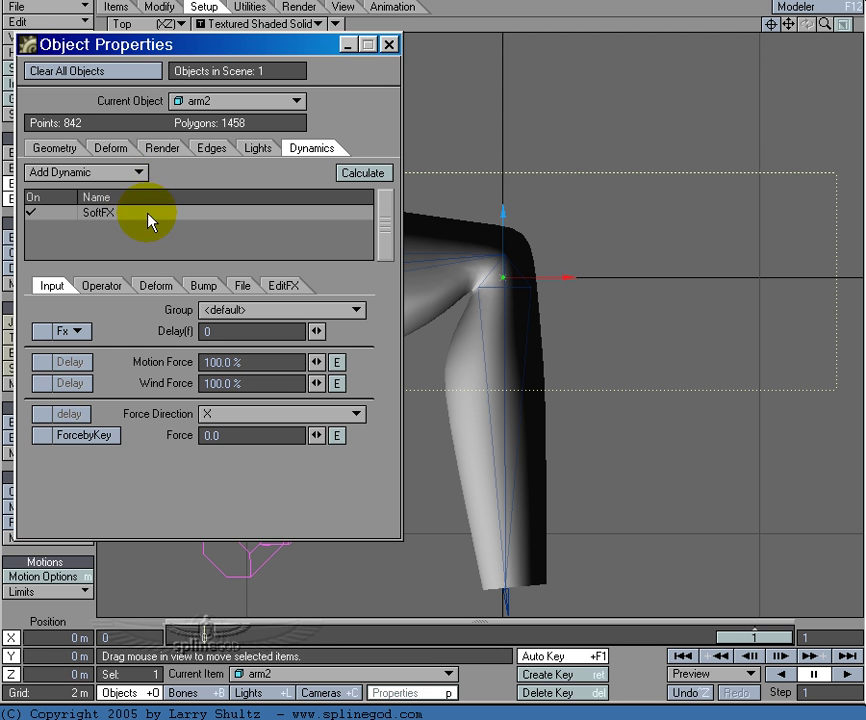
left_click(104, 286)
left_click(228, 310)
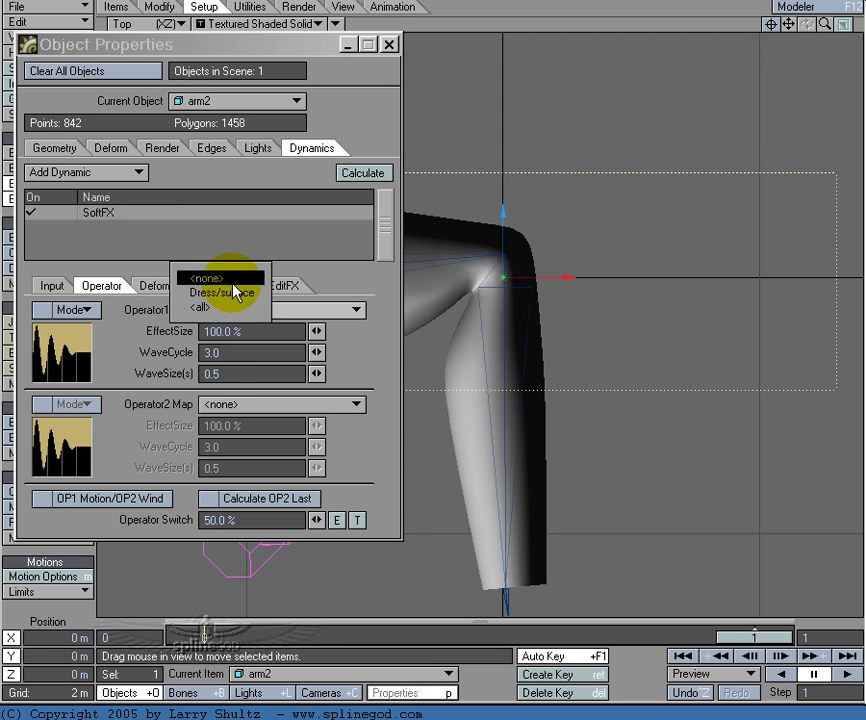
left_click(228, 268)
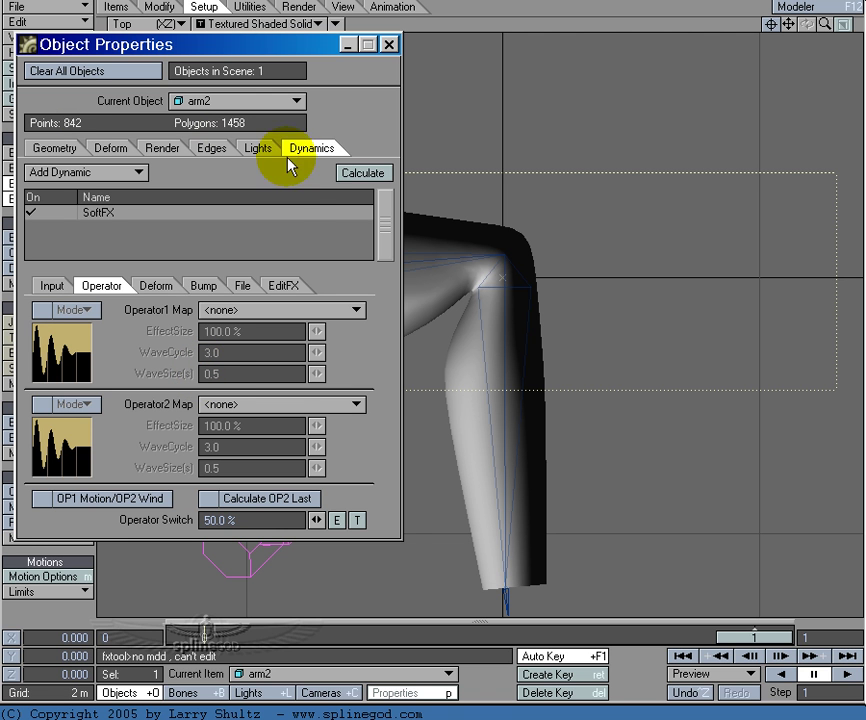
left_click(352, 174)
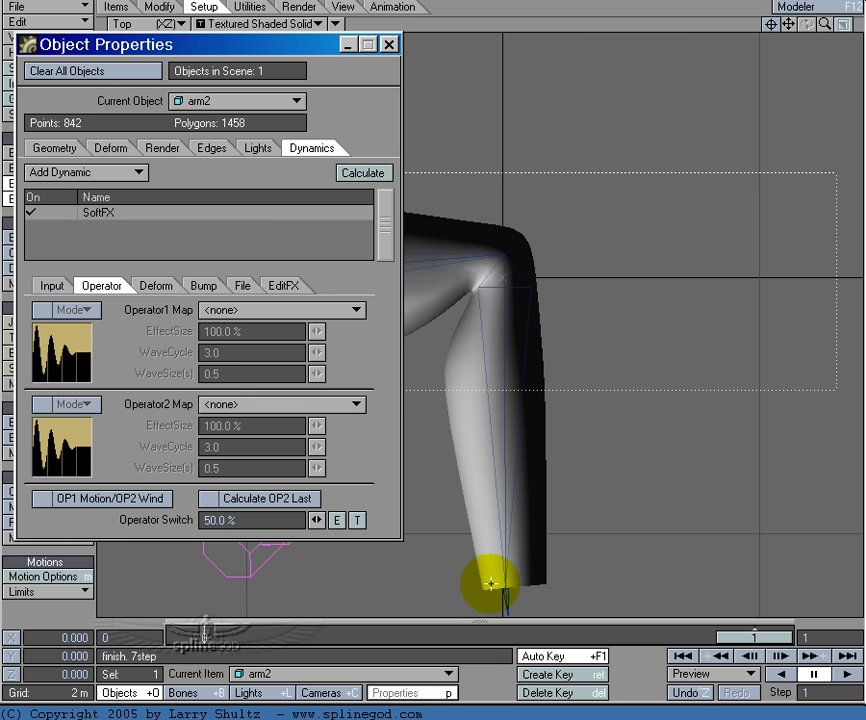
left_click(281, 290)
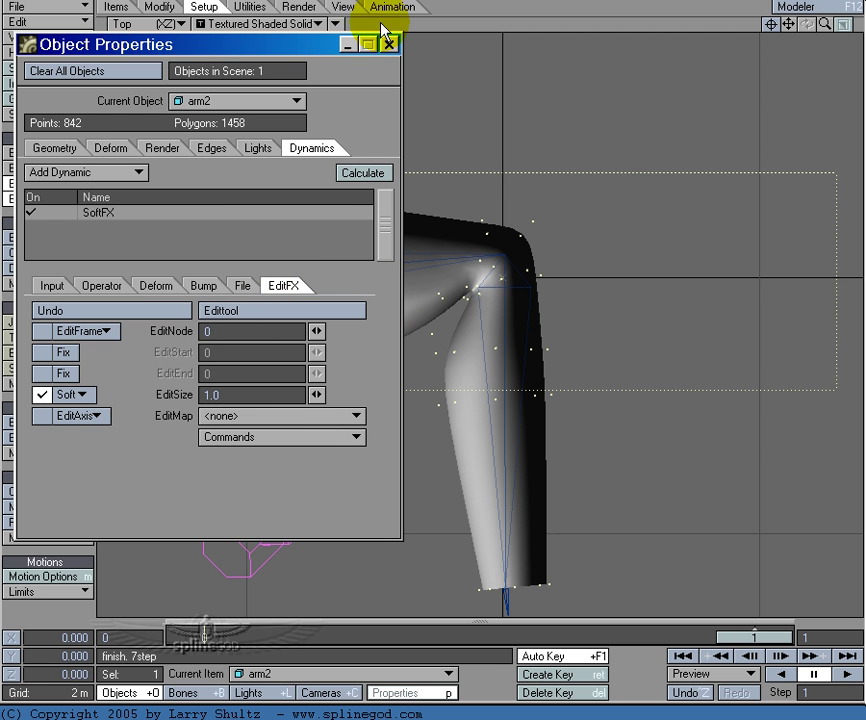
left_click(347, 46)
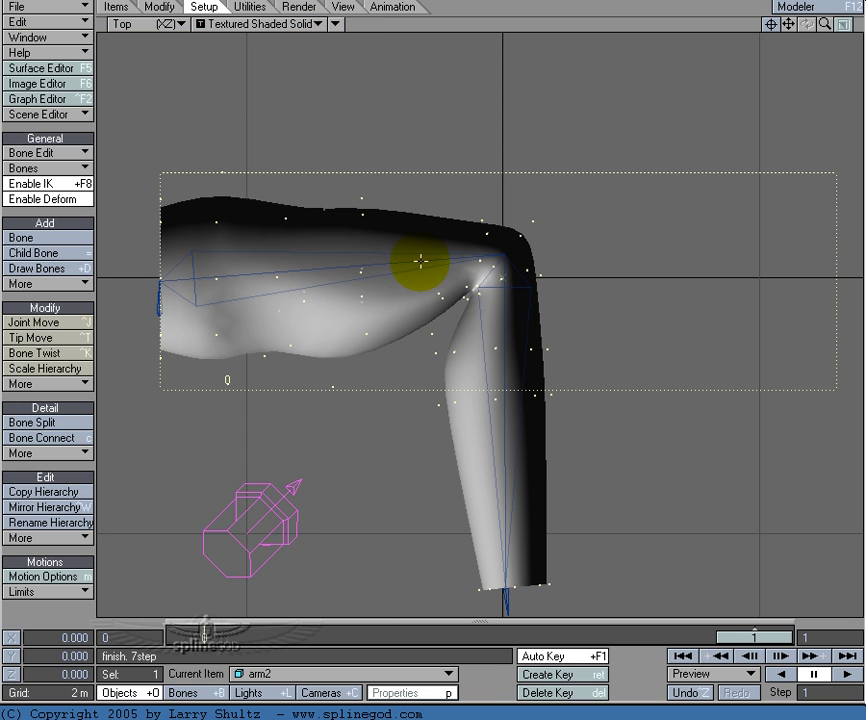
mouse_move(464, 294)
left_mouse_down()
mouse_move(432, 342)
mouse_move(458, 306)
mouse_move(435, 323)
mouse_move(460, 306)
left_mouse_up()
key("ctrl+z")
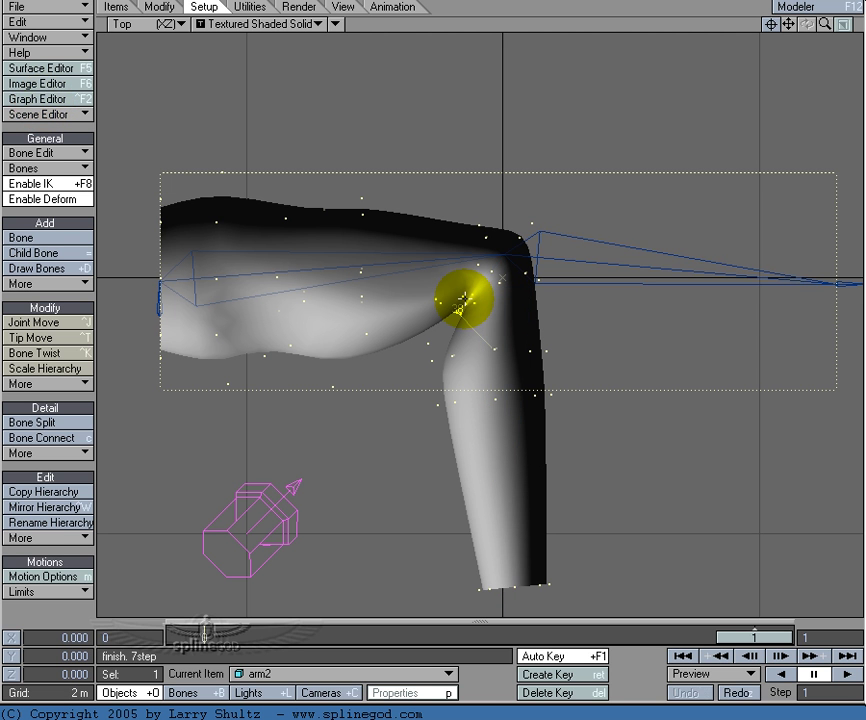
key("z")
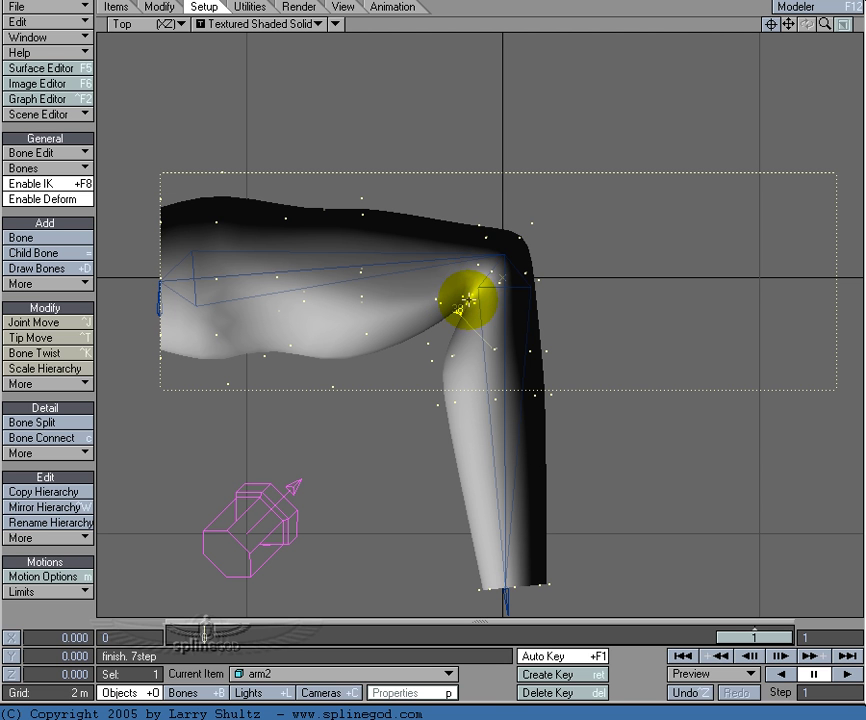
In Modeler, select six bicep points and give them a new weight map named bicep.
left_click(822, 8)
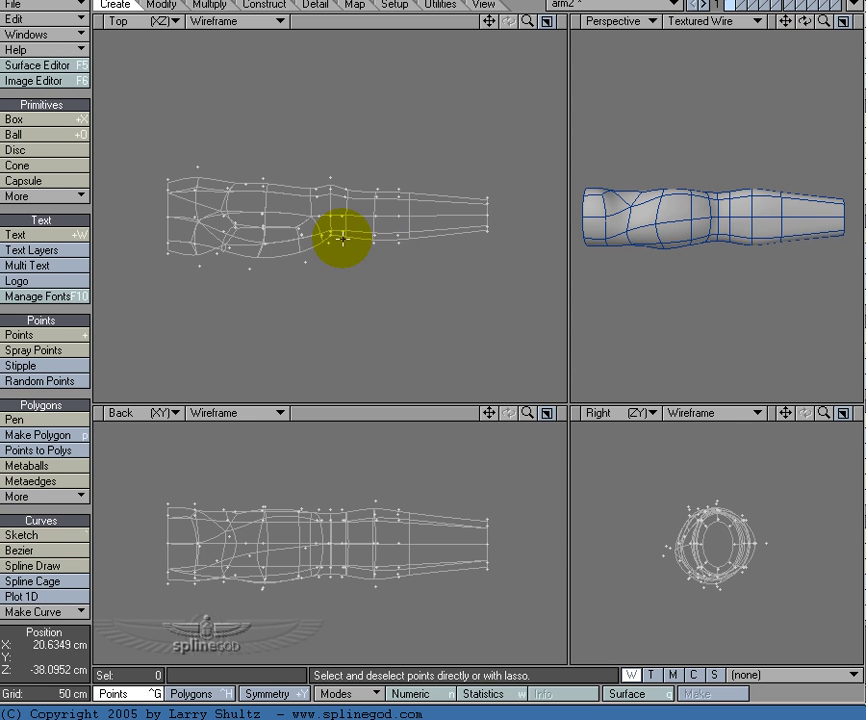
scroll(330, 229, "up", 4)
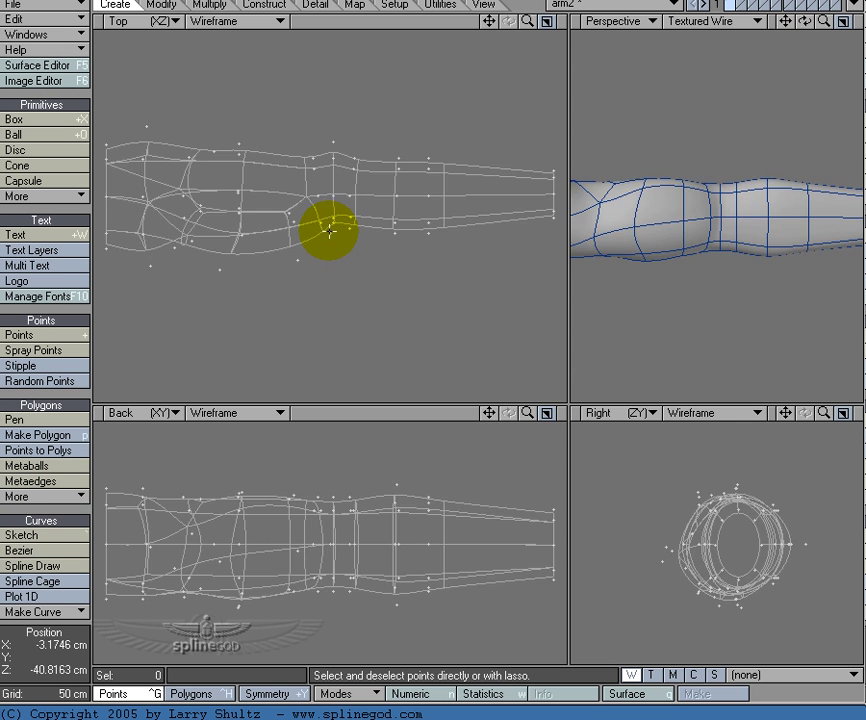
left_click_drag(302, 229, 320, 263)
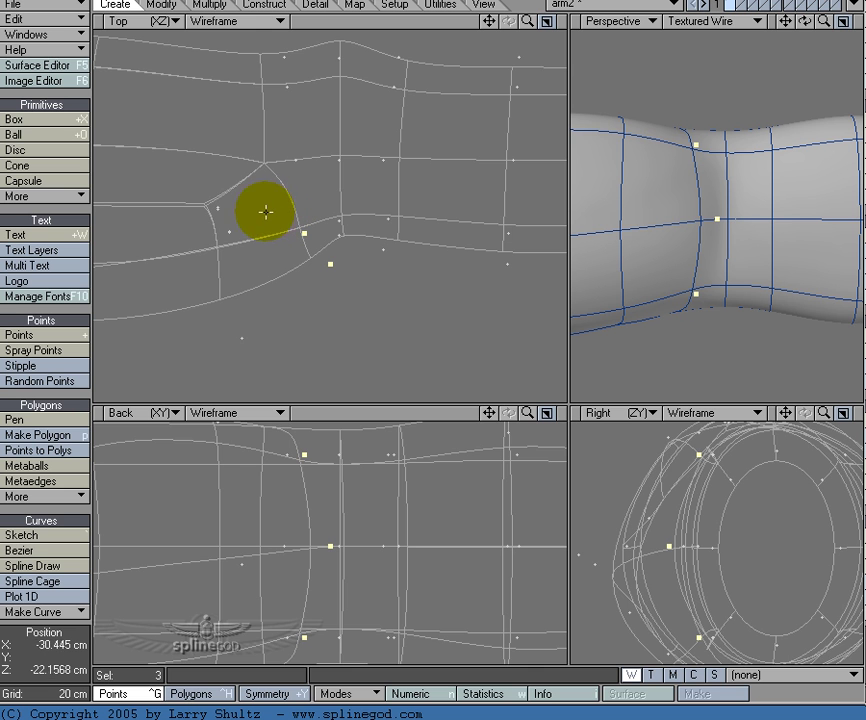
mouse_move(250, 212)
right_mouse_down()
mouse_move(203, 245)
mouse_move(295, 338)
right_mouse_up()
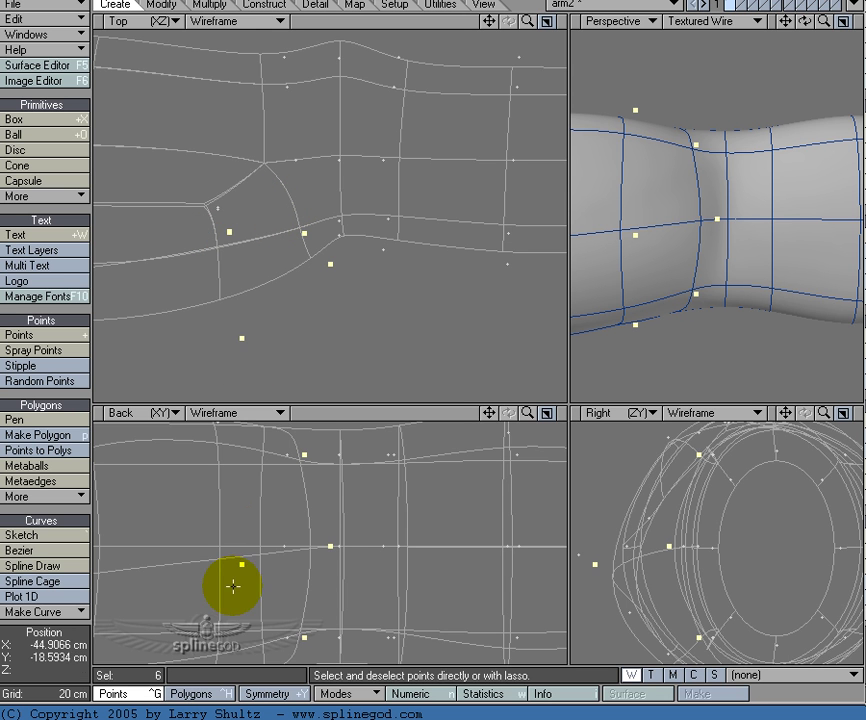
left_click(752, 677)
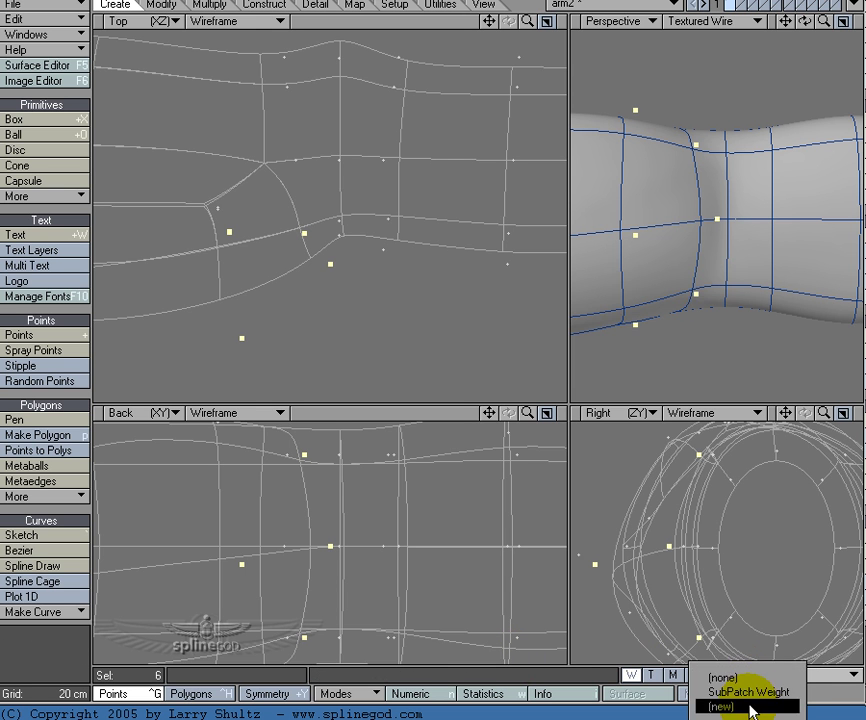
left_click(748, 706)
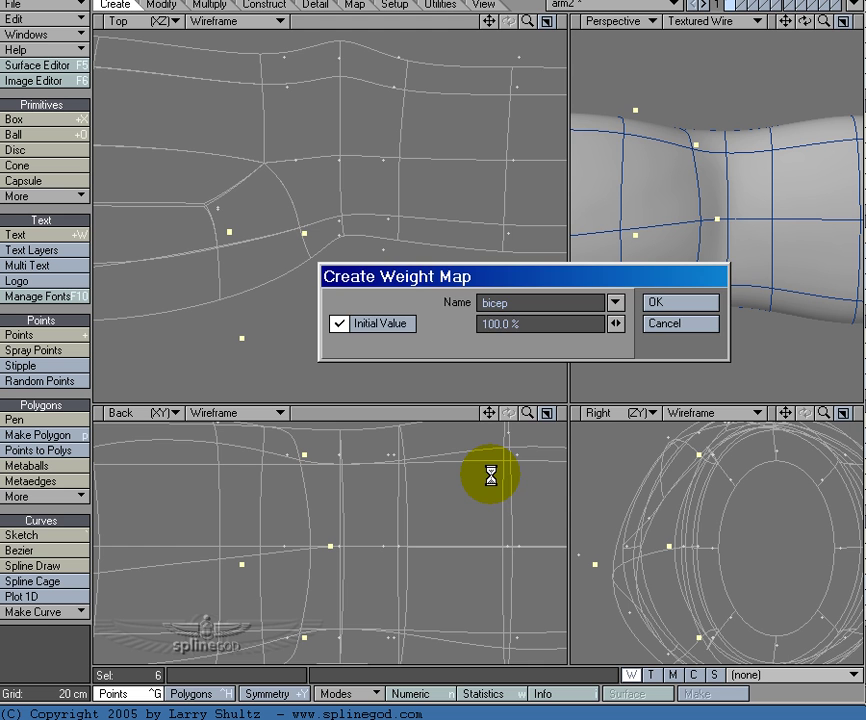
key("Return")
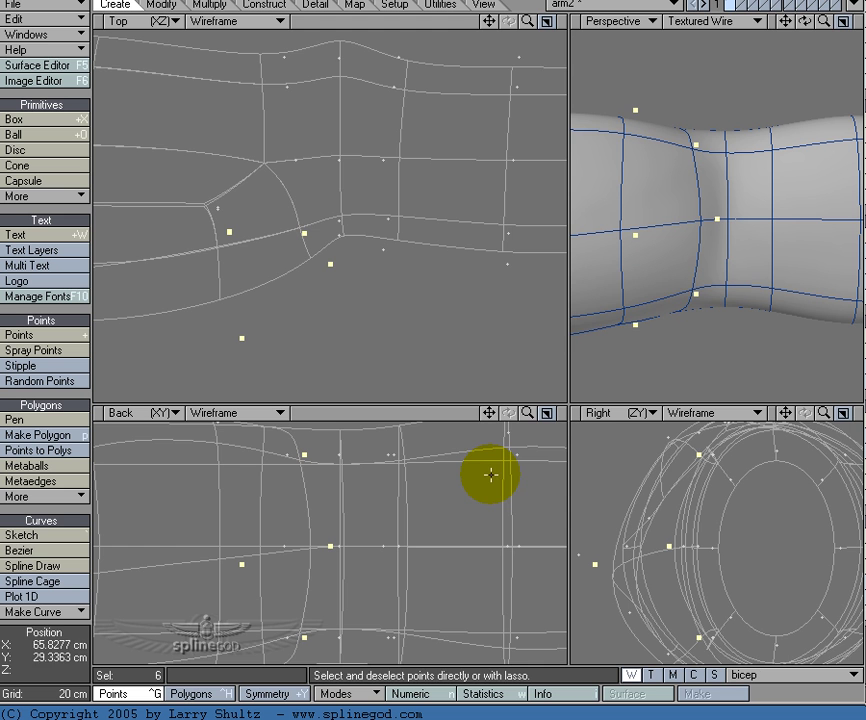
Set the Perspective view to Weight Shade to show the bicep weights in red.
left_click(727, 31)
left_click(725, 3)
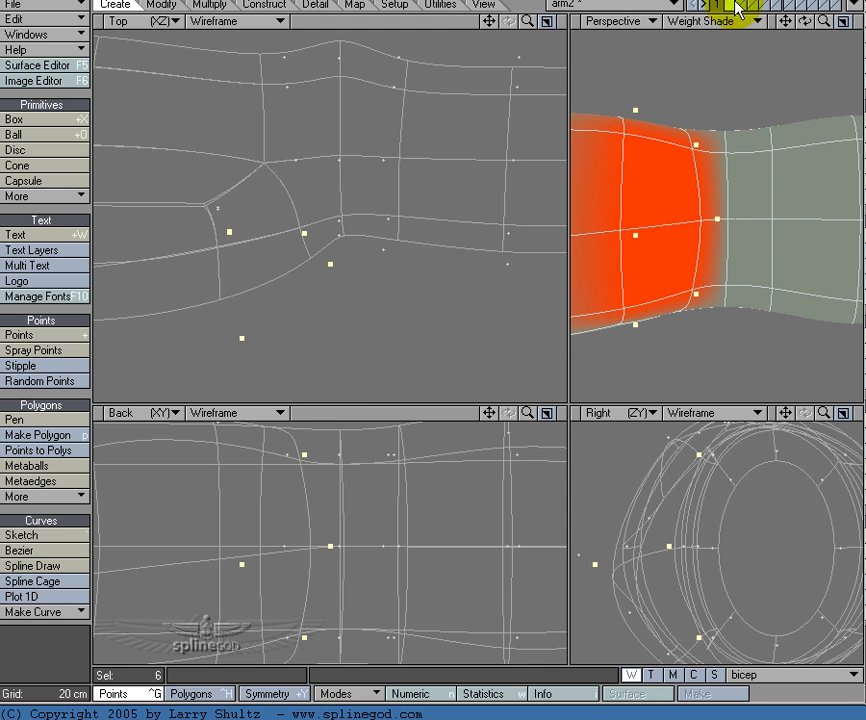
mouse_move(719, 168)
left_mouse_down("alt")
mouse_move(727, 308)
mouse_move(719, 155)
left_mouse_up("alt")
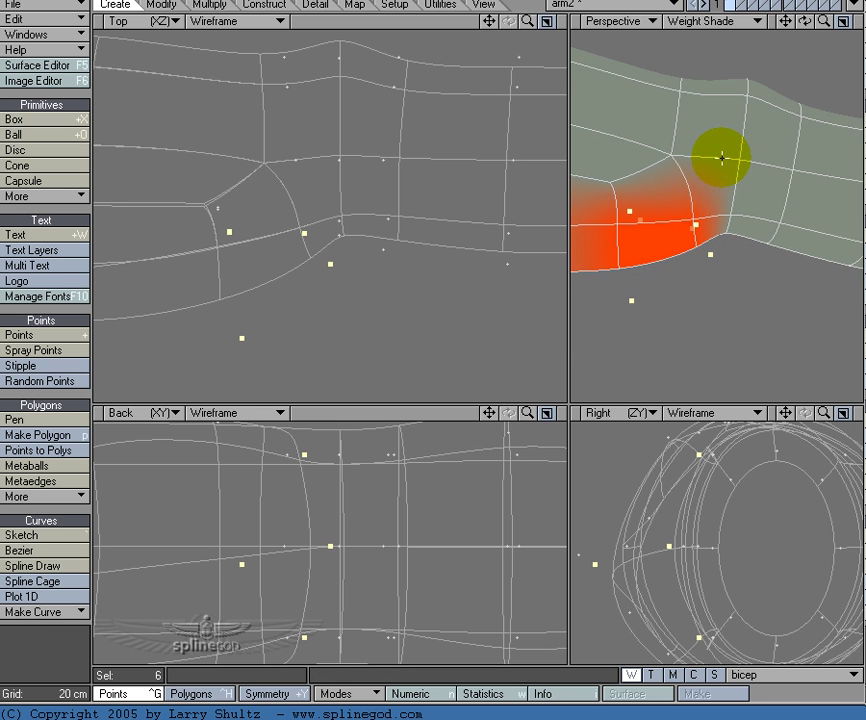
left_click(743, 22)
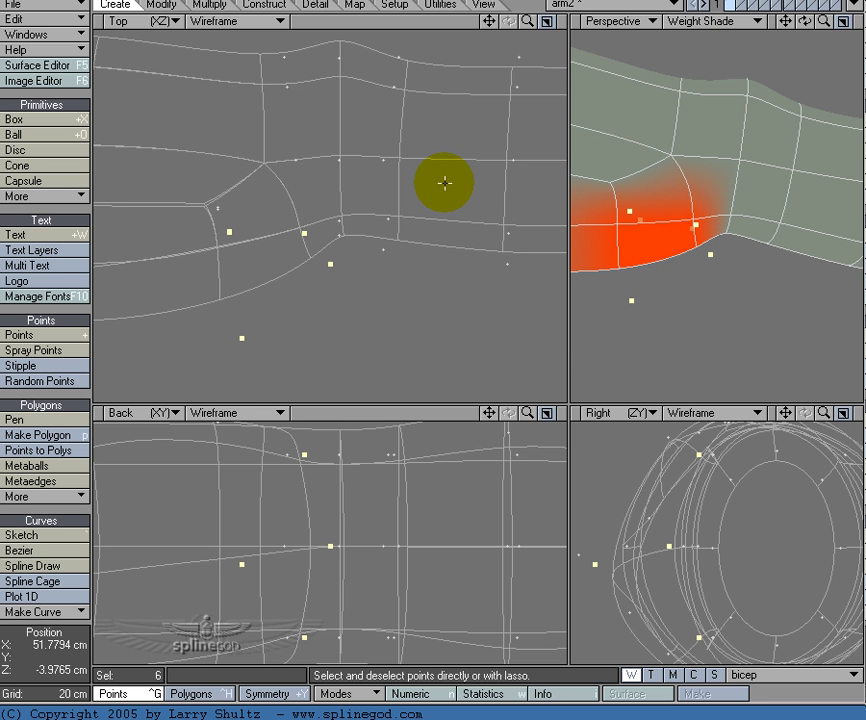
key("ctrl+h")
key("ctrl+g")
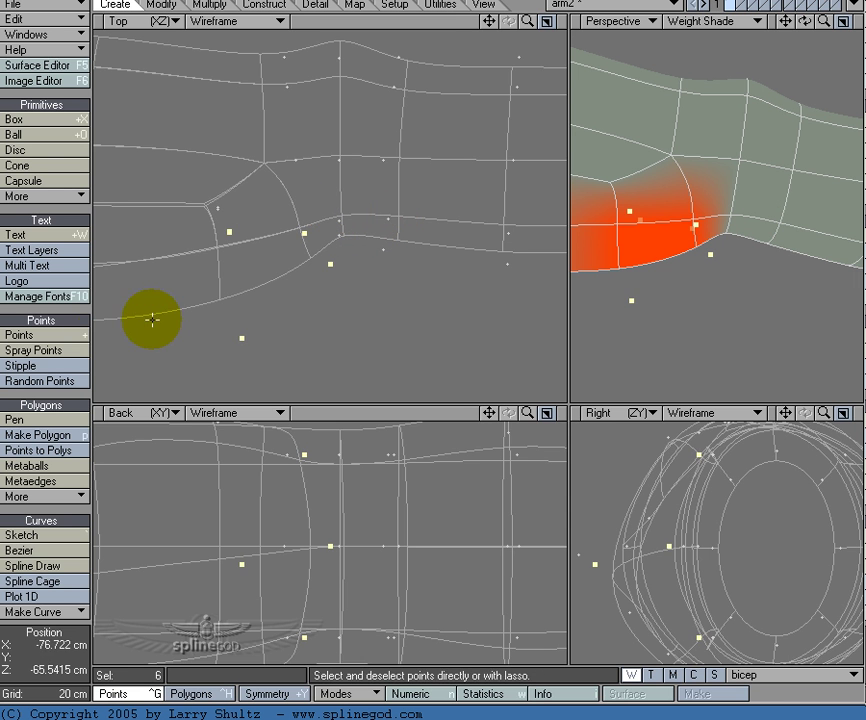
Create a centerpoints weight map on three points at the elbow crease.
mouse_move(338, 222)
left_mouse_down()
mouse_move(340, 201)
mouse_move(342, 243)
left_mouse_up()
left_click(756, 679)
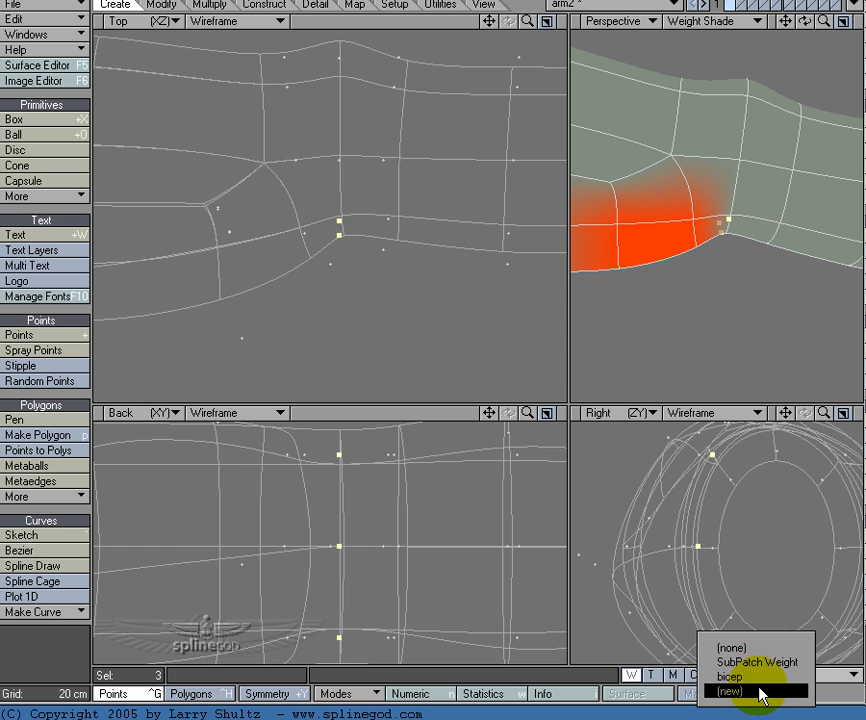
left_click(760, 691)
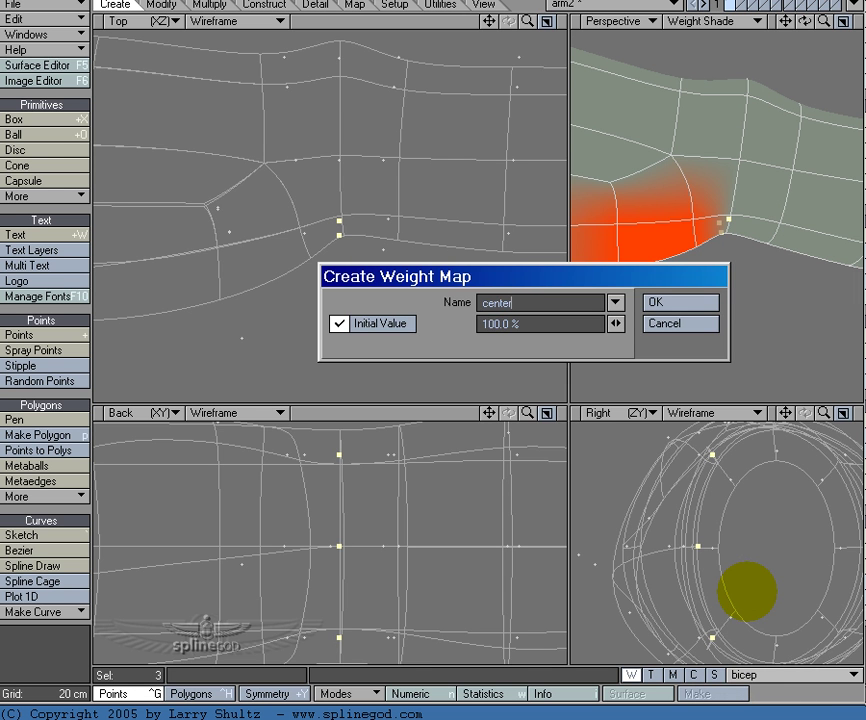
type("centerpoints")
key("Return")
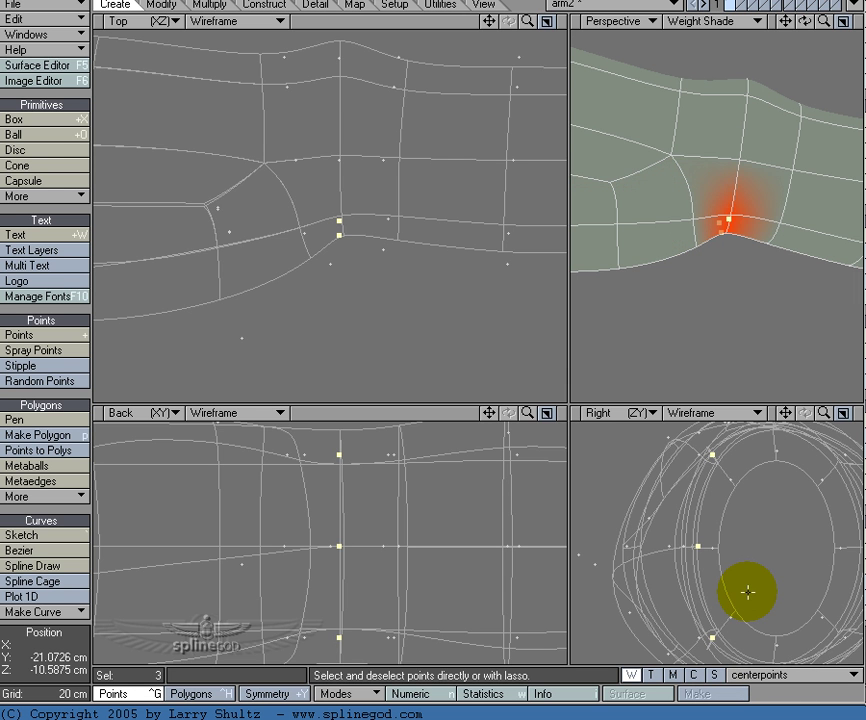
Create a forearm weight map on six forearm points, then deselect all points.
left_click(86, 398)
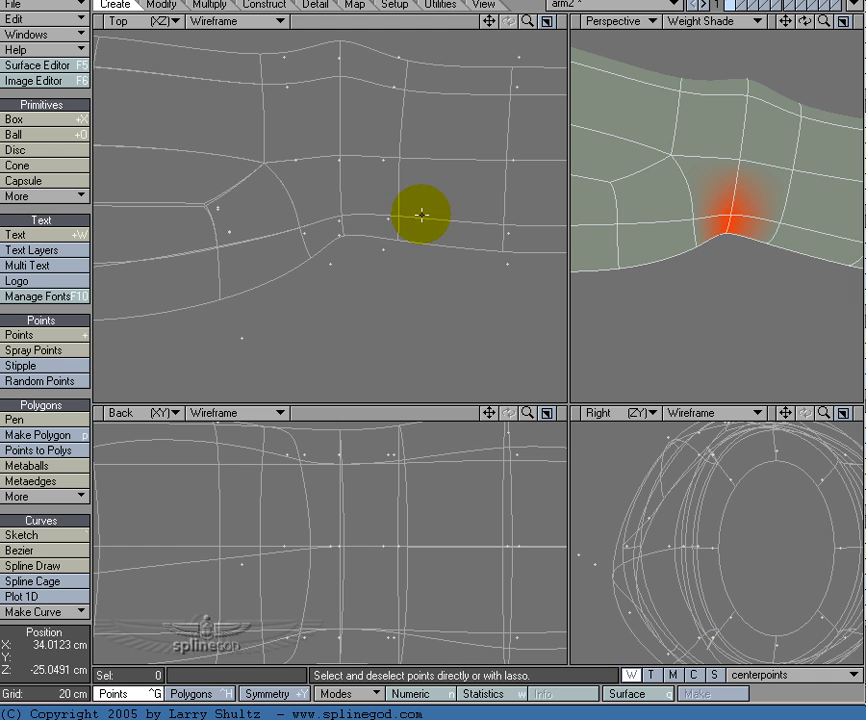
mouse_move(421, 197)
right_mouse_down()
mouse_move(374, 219)
mouse_move(366, 258)
mouse_move(534, 297)
mouse_move(523, 235)
mouse_move(476, 186)
right_mouse_up()
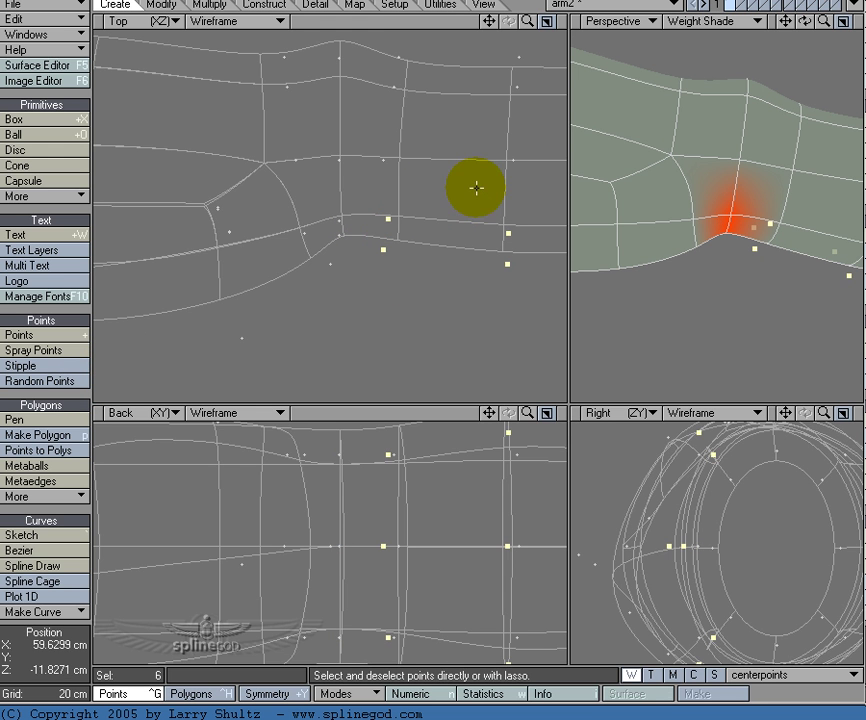
left_click(758, 676)
left_click(760, 687)
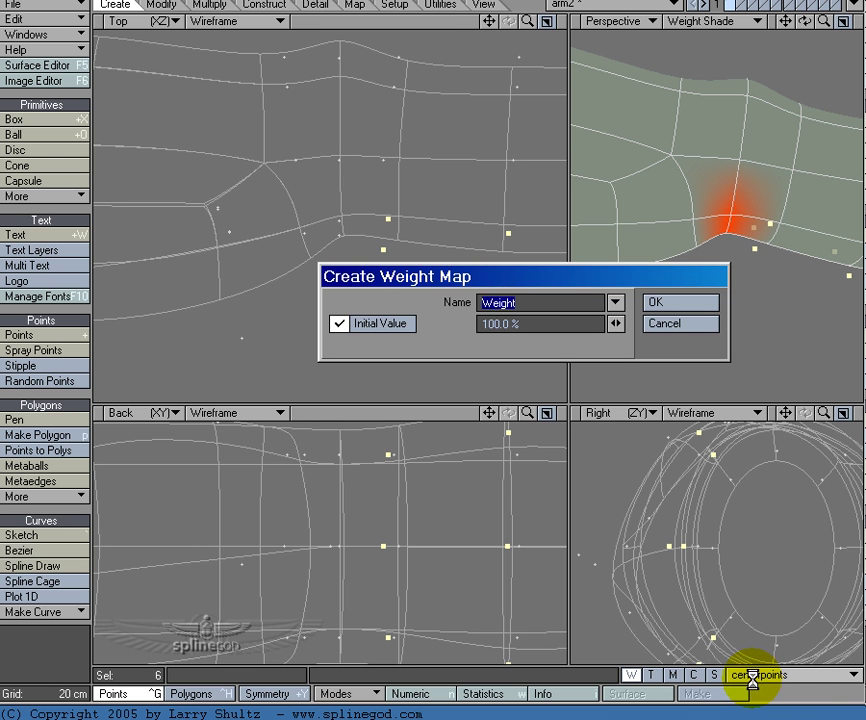
key("Return")
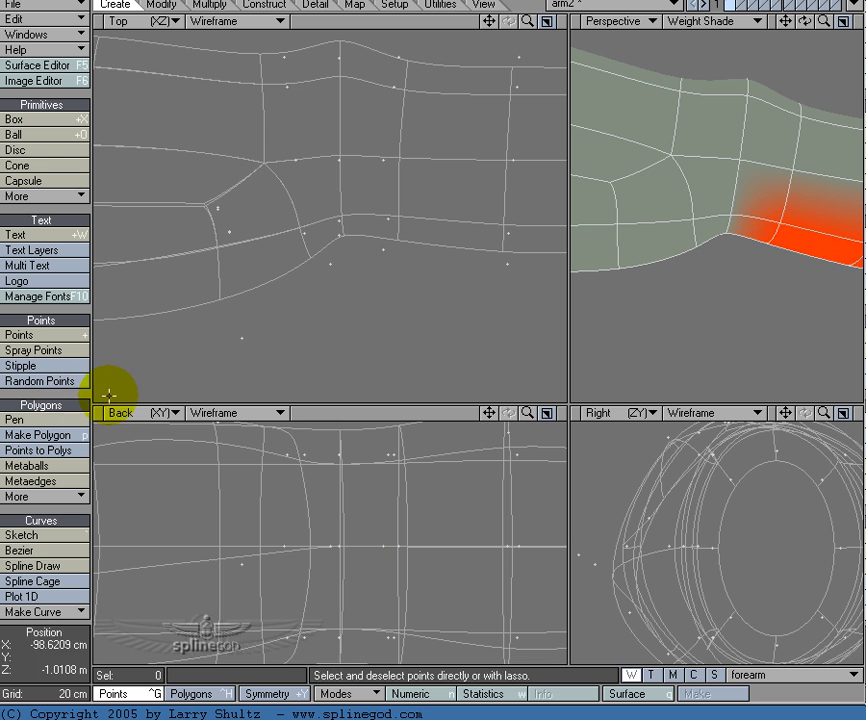
key("/")
left_click(857, 5)
Return to Layout and show arm2's SoftFX EditFX settings in Object Properties.
left_click(855, 8)
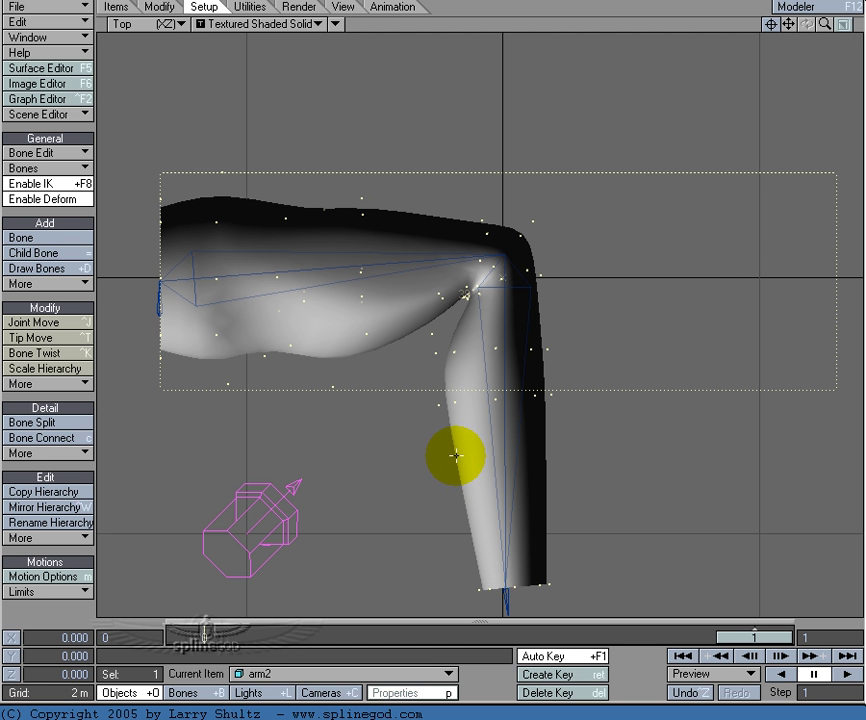
key("p")
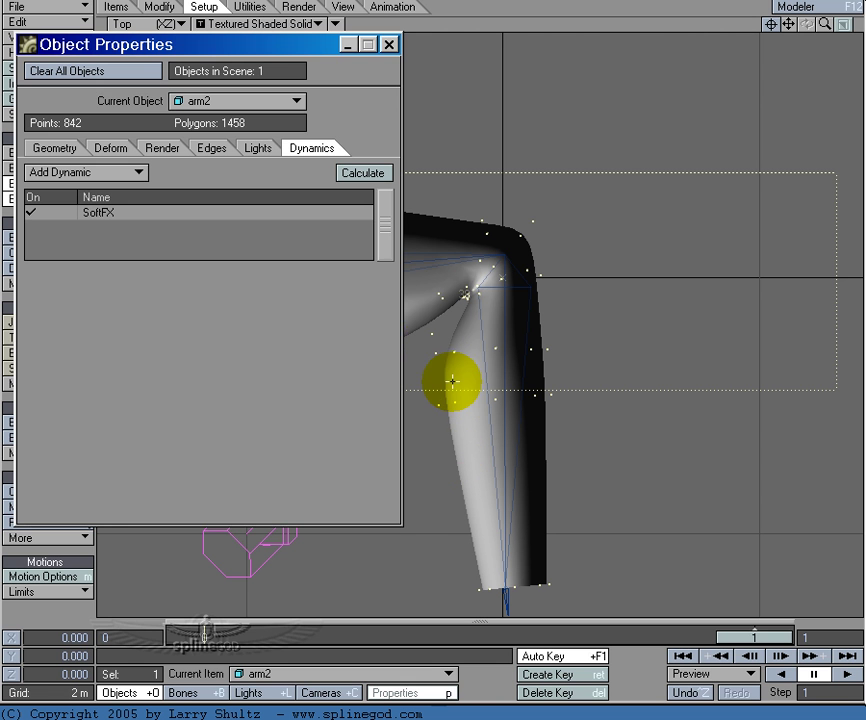
left_click(147, 210)
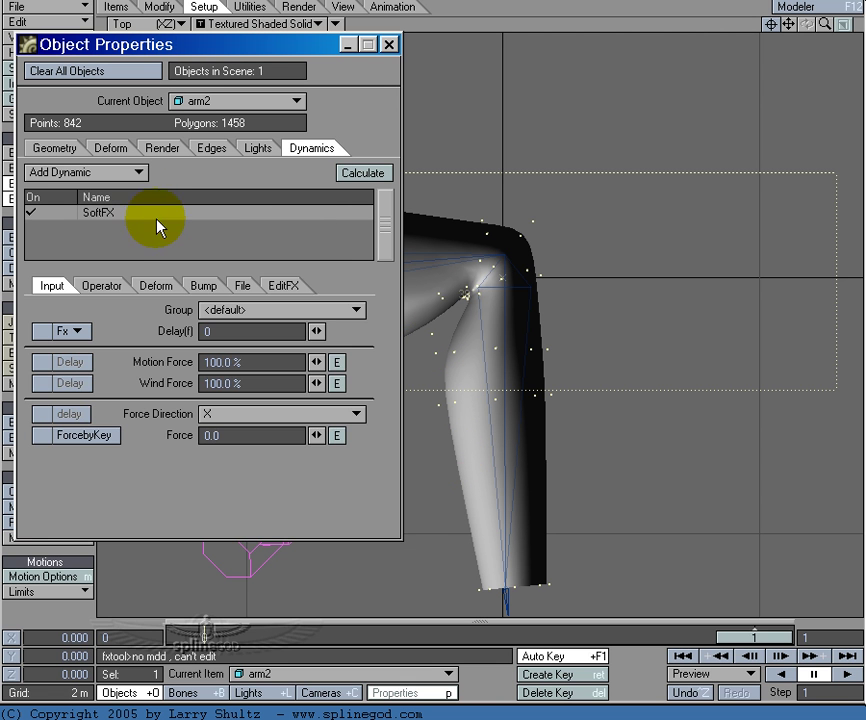
left_click(284, 287)
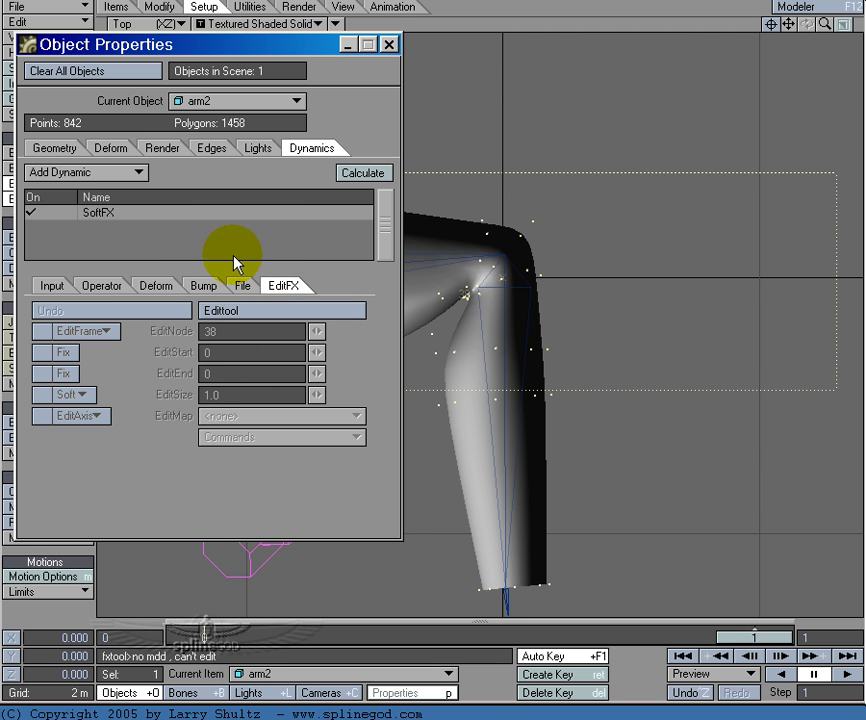
Calculate arm2's SoftFX and enable Edittool, giving EditNode 38 and EditSize 1.0.
left_click(362, 174)
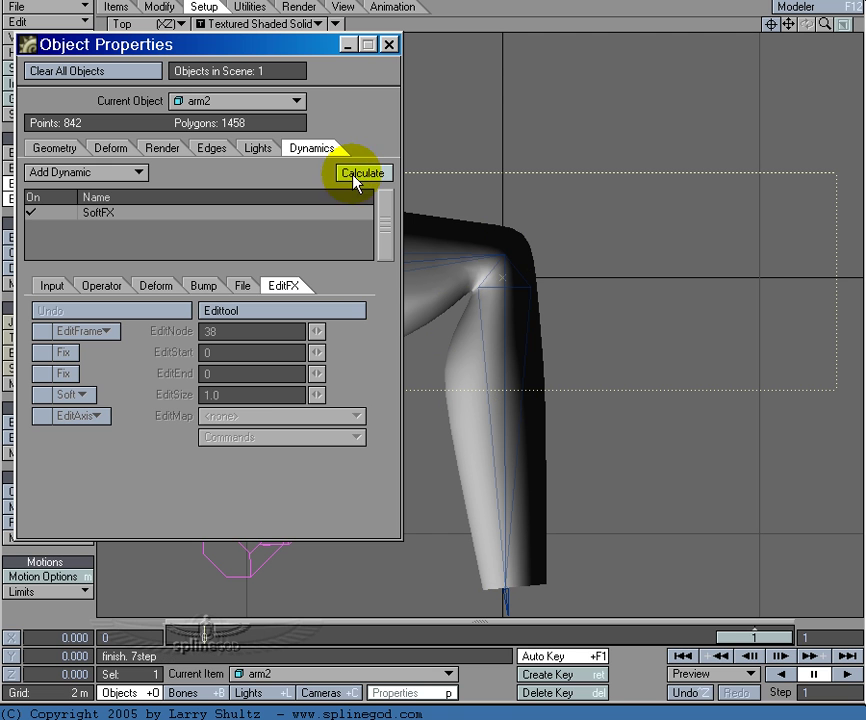
left_click(282, 313)
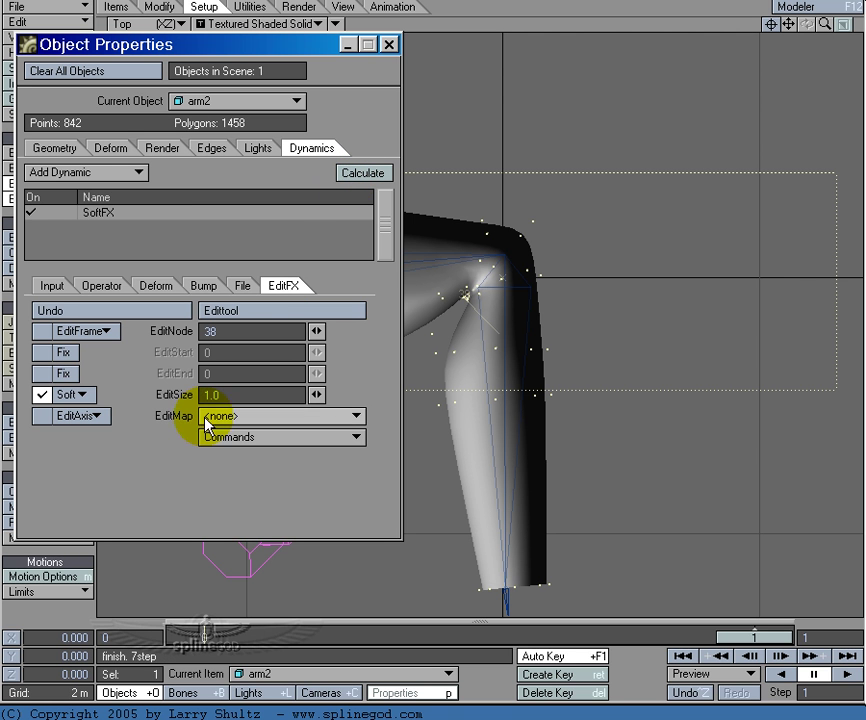
left_click(280, 417)
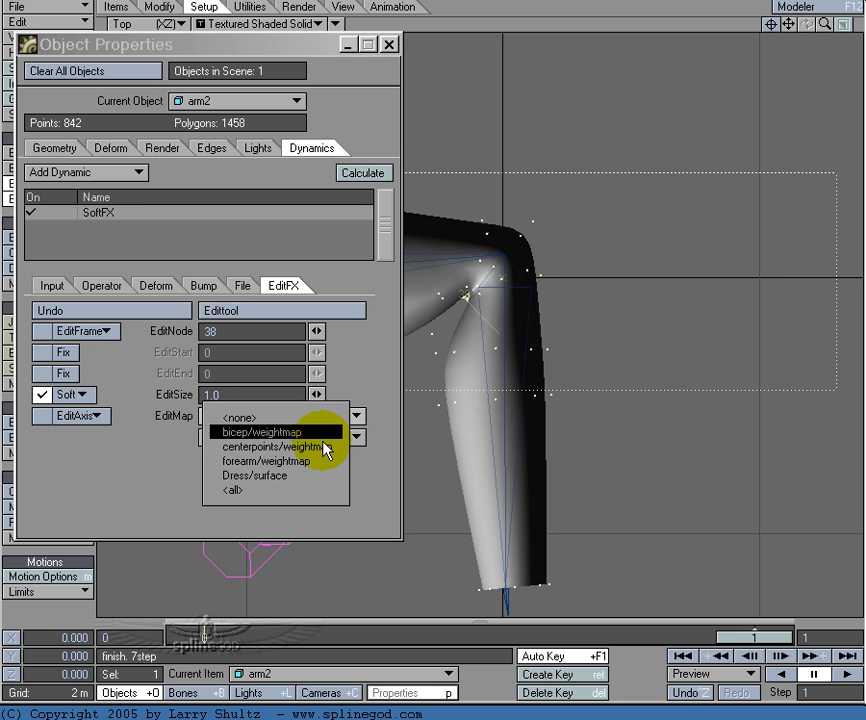
left_click(111, 463)
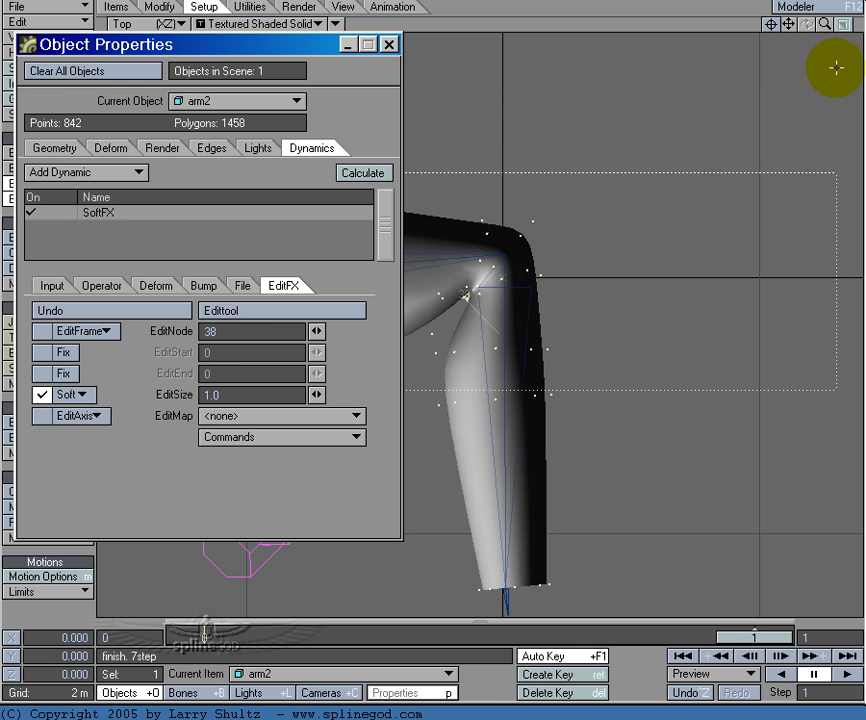
left_click_drag(789, 26, 48, 97)
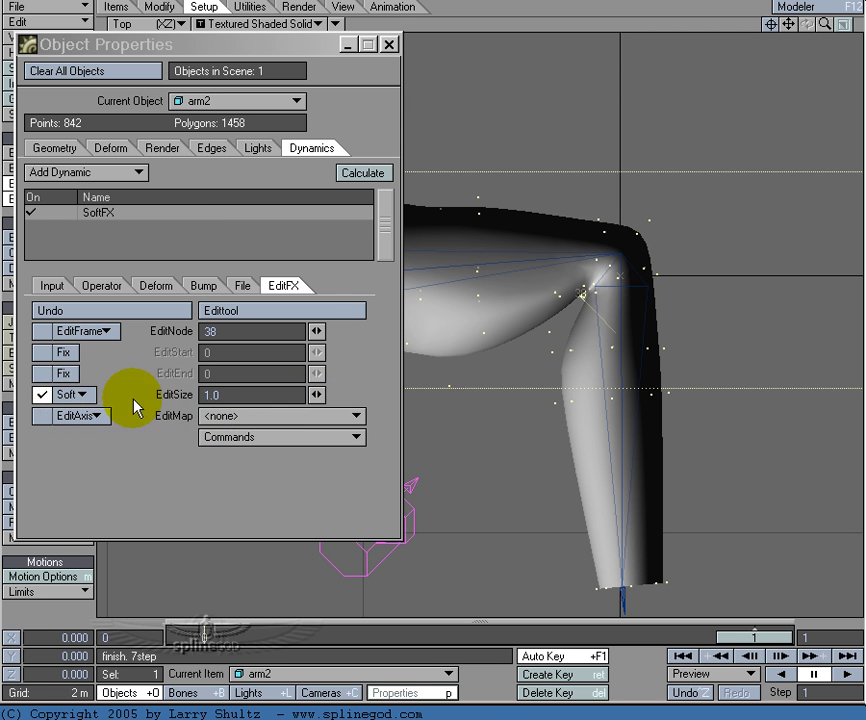
Switch the SoftFX edit falloff to Linear and pick elbow edit node 52.
left_click(66, 396)
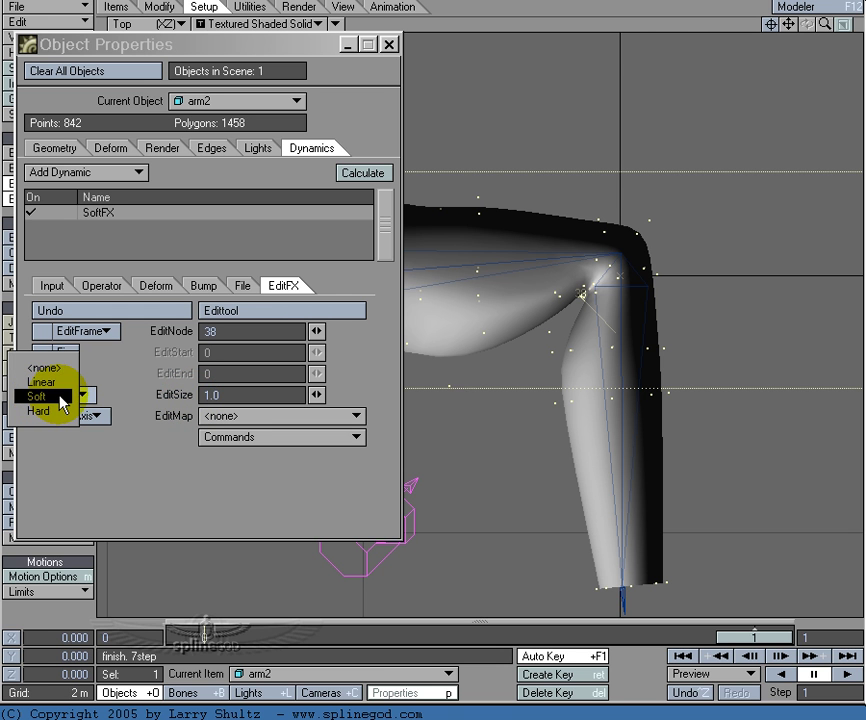
left_click(61, 379)
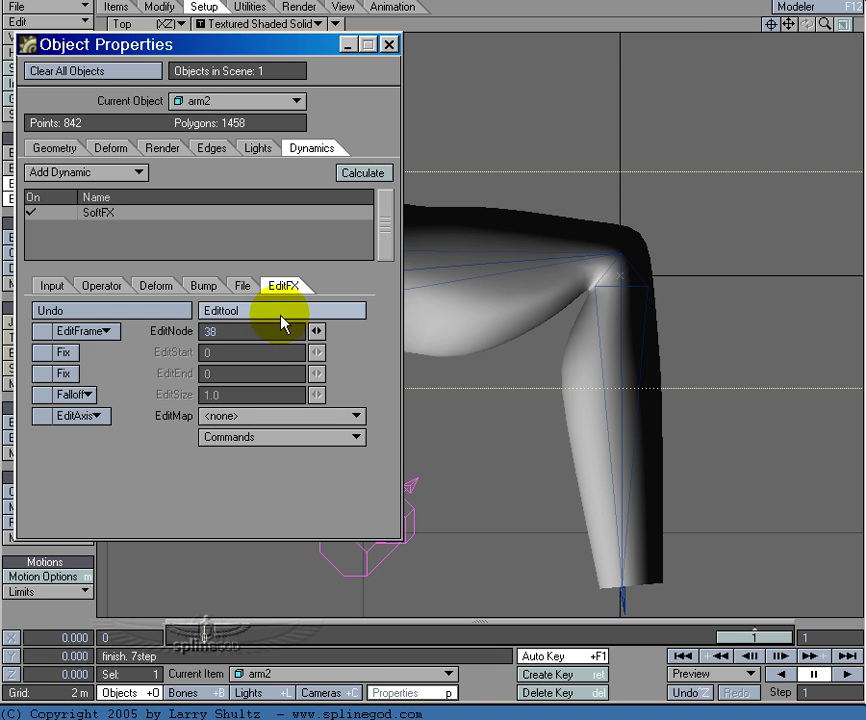
left_click(591, 290)
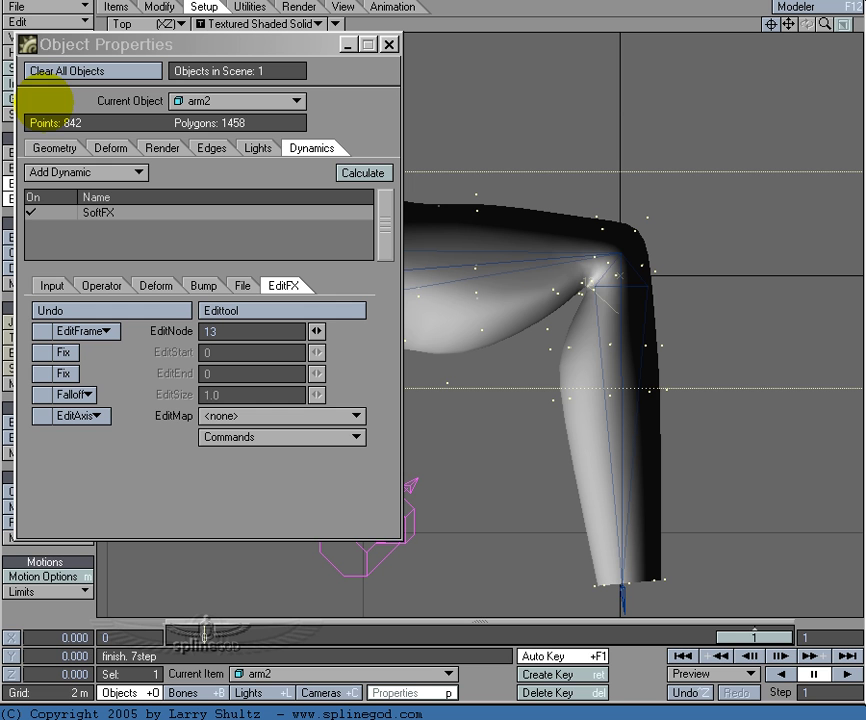
left_click(591, 290)
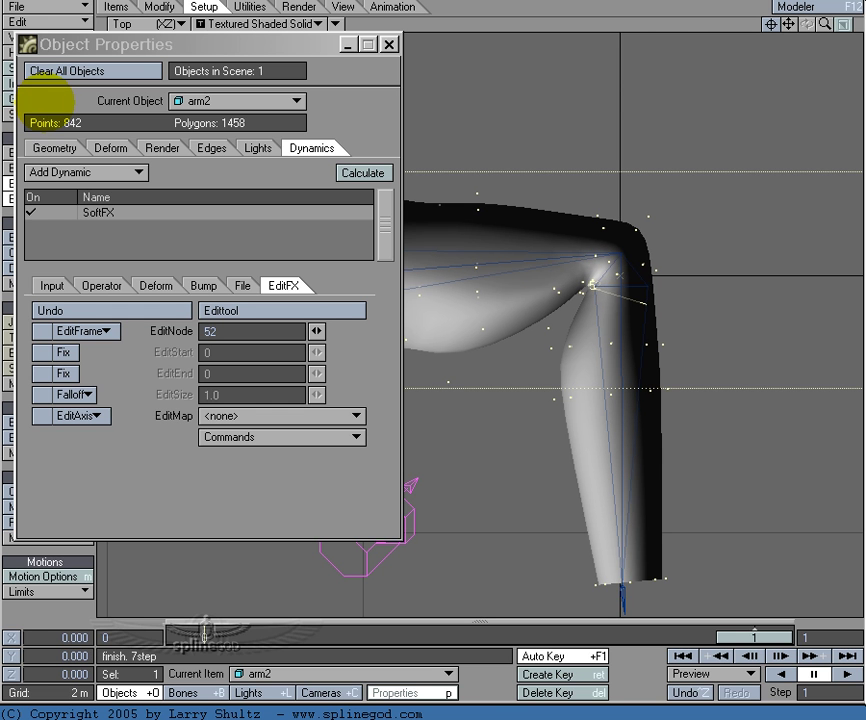
Limit edits to the centerpoints weight map and drag elbow node 13 down-left to shape the crease.
left_click(205, 416)
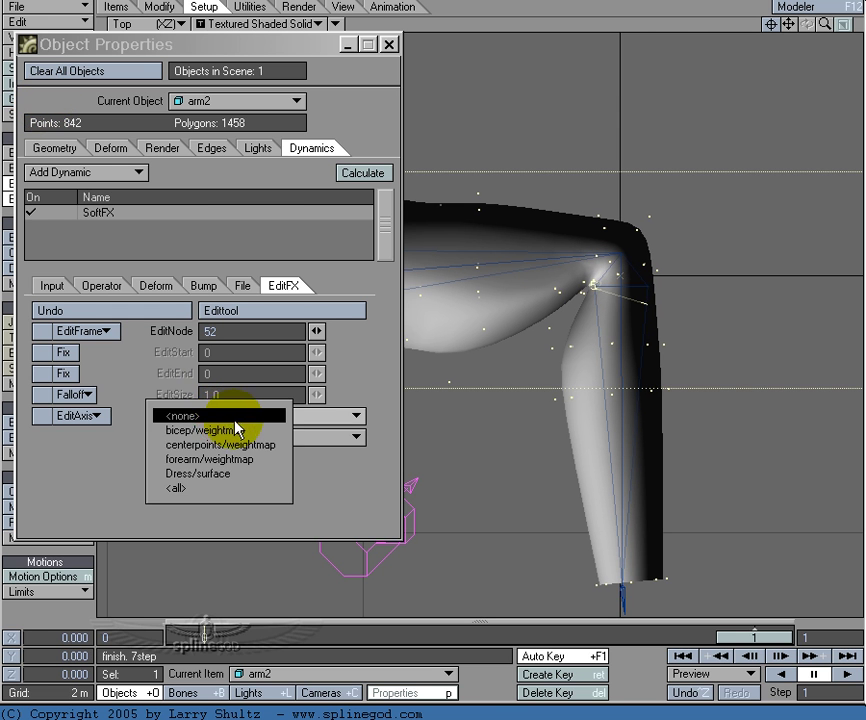
left_click(253, 436)
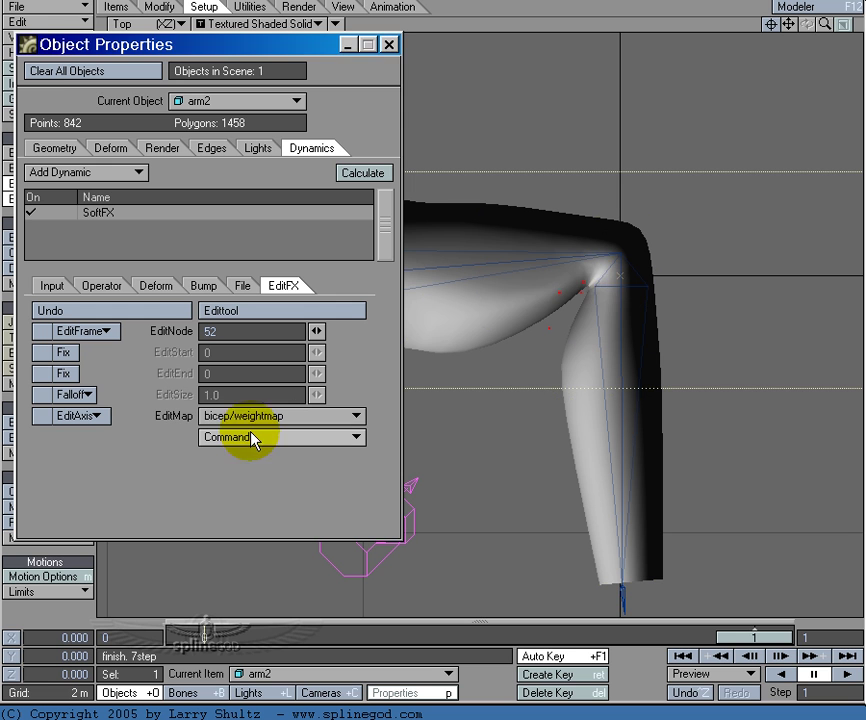
left_click(581, 291)
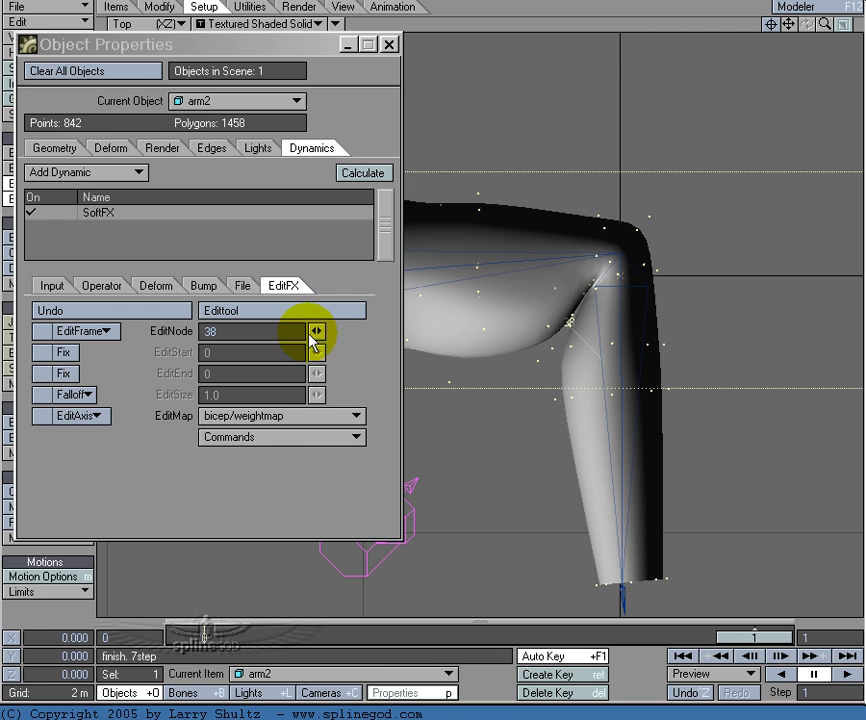
left_click(268, 416)
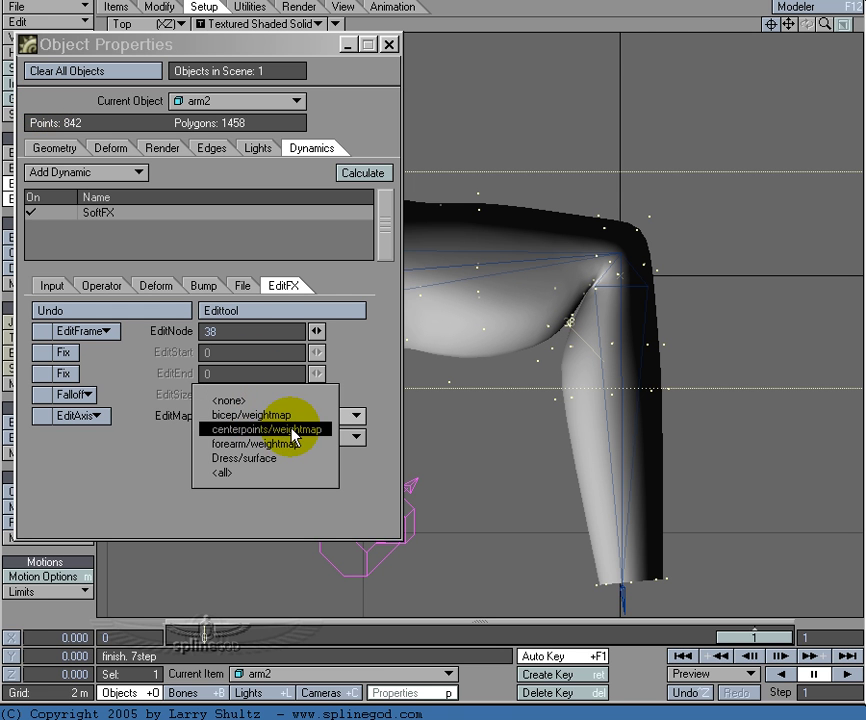
left_click(290, 430)
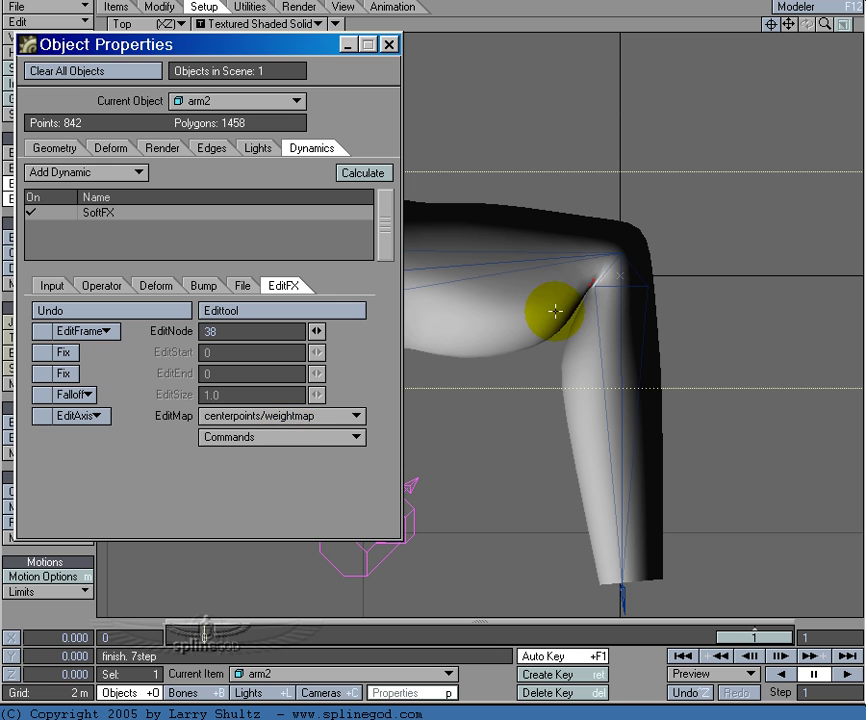
left_click(580, 292)
left_click_drag(584, 292, 577, 308)
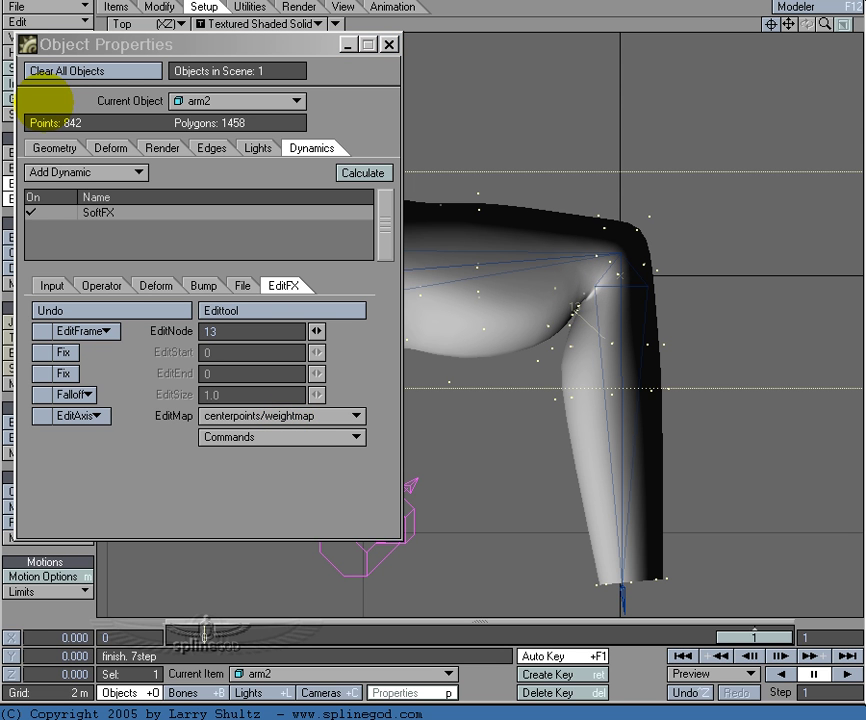
Limit SoftFX edits to the forearm weight map with edit node 88.
left_click(315, 415)
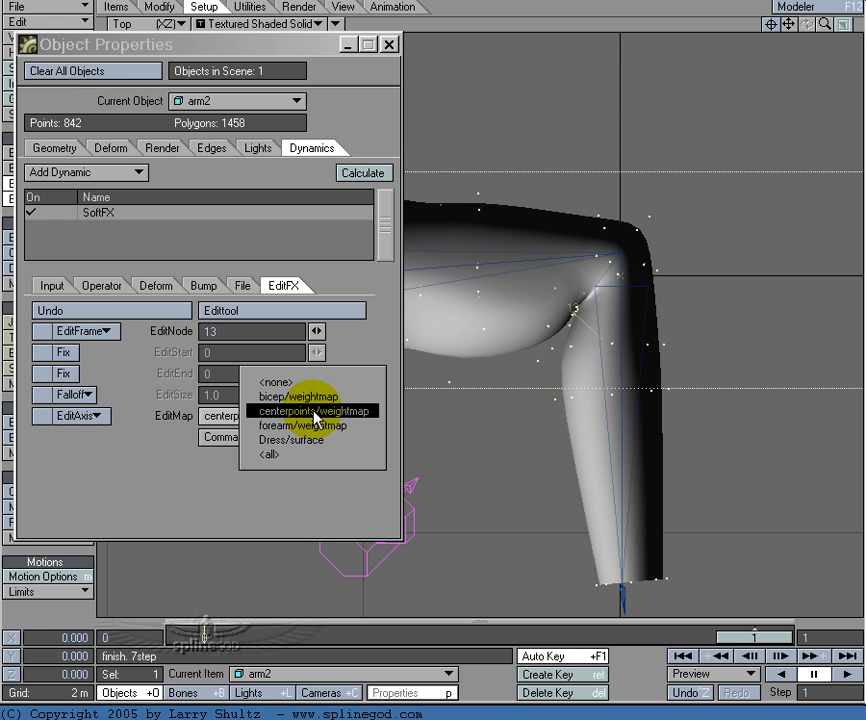
left_click(310, 425)
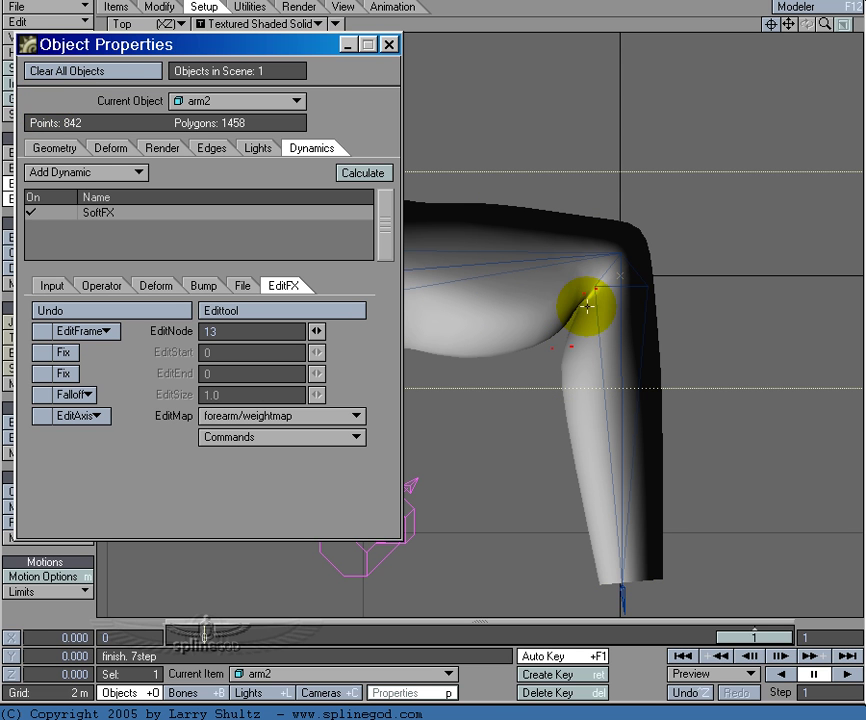
left_click(572, 347)
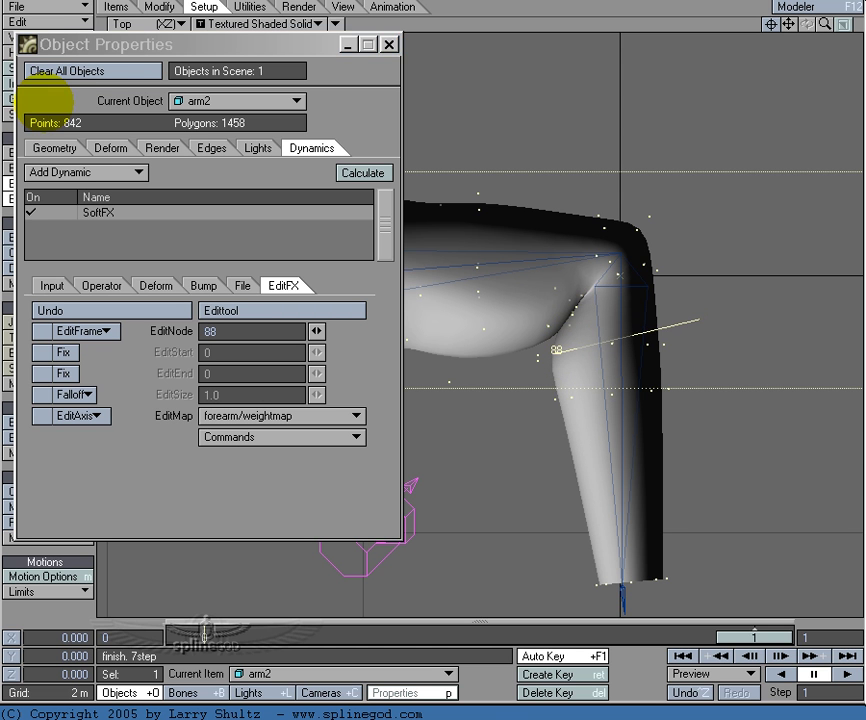
left_click(576, 333)
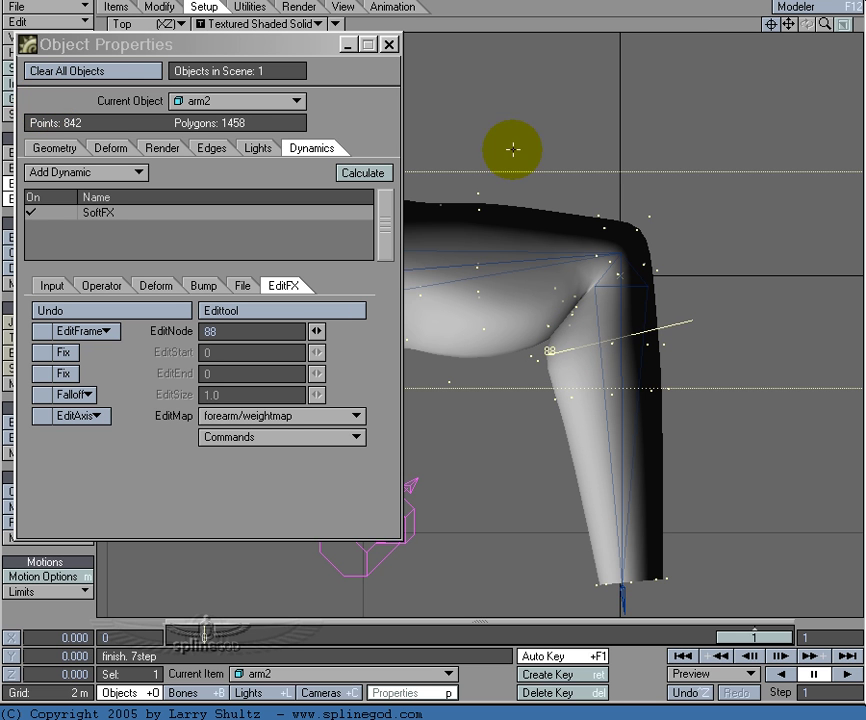
left_click_drag(787, 24, 40, 103)
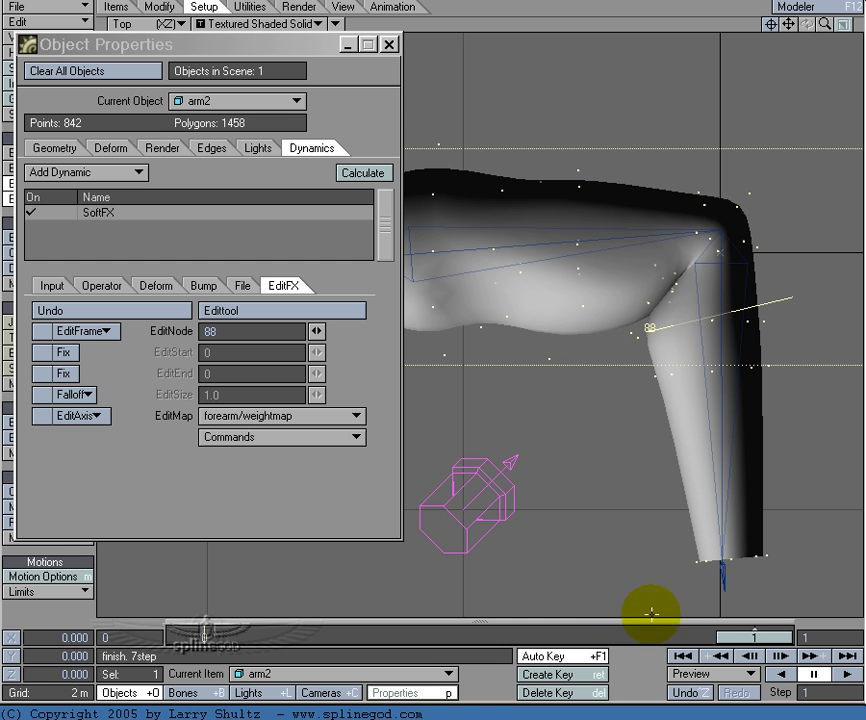
Undo the SoftFX edits on all frames.
left_click_drag(742, 643, 744, 644)
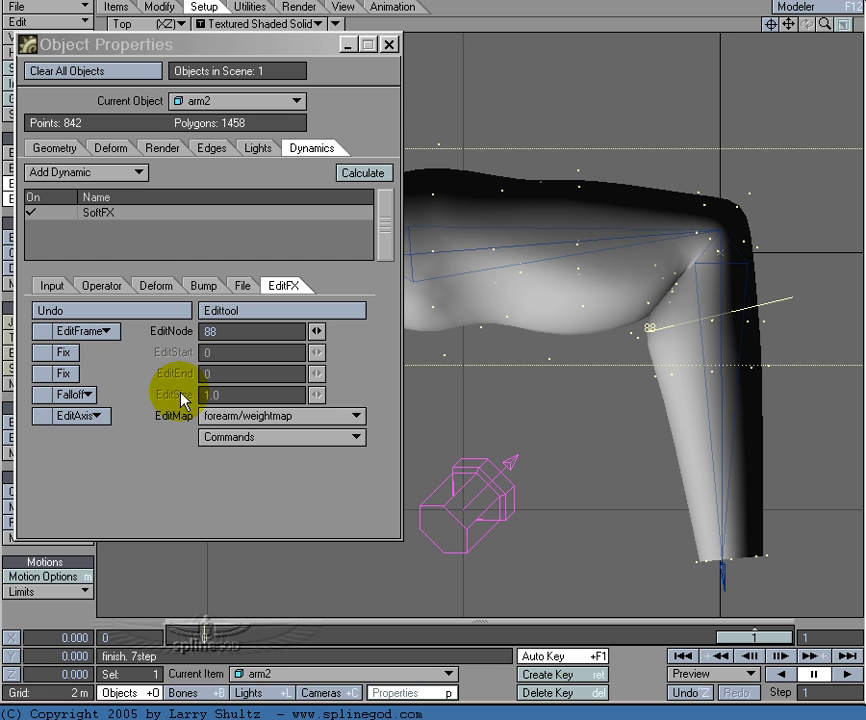
left_click(105, 331)
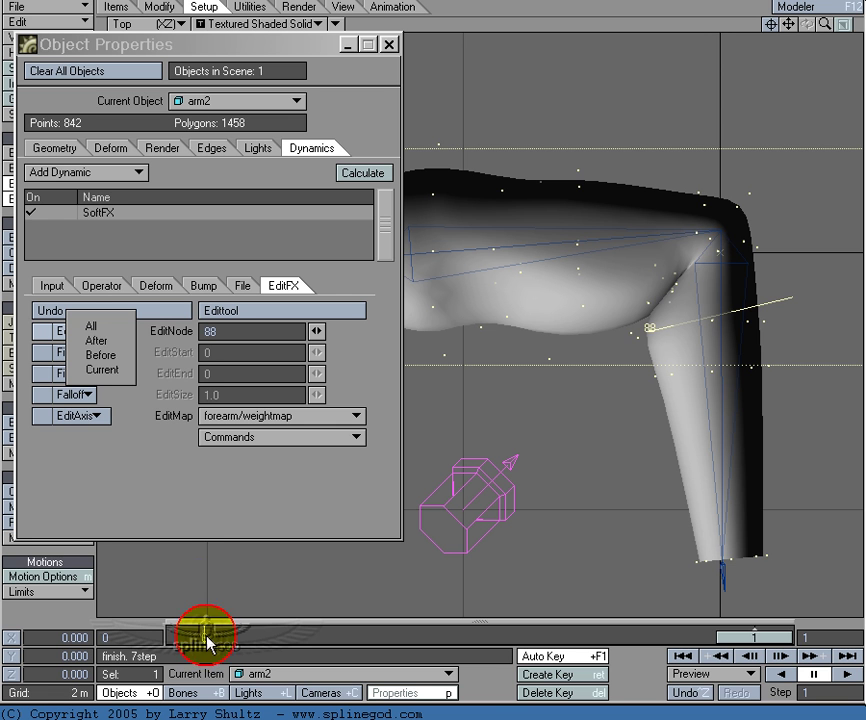
left_click(131, 330)
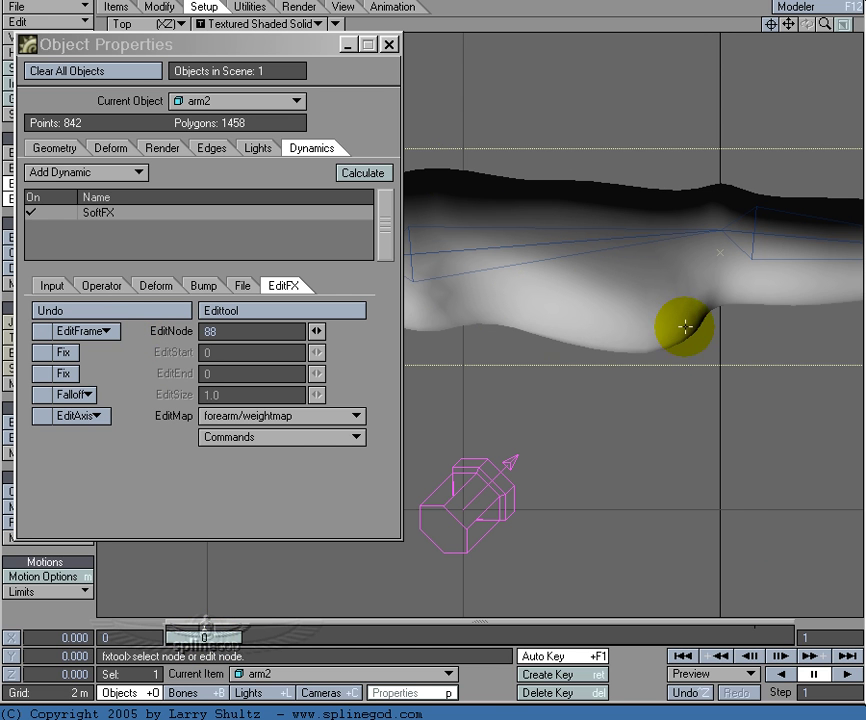
Go to frame 1 to view the bent arm and move the properties window aside.
left_click(764, 640)
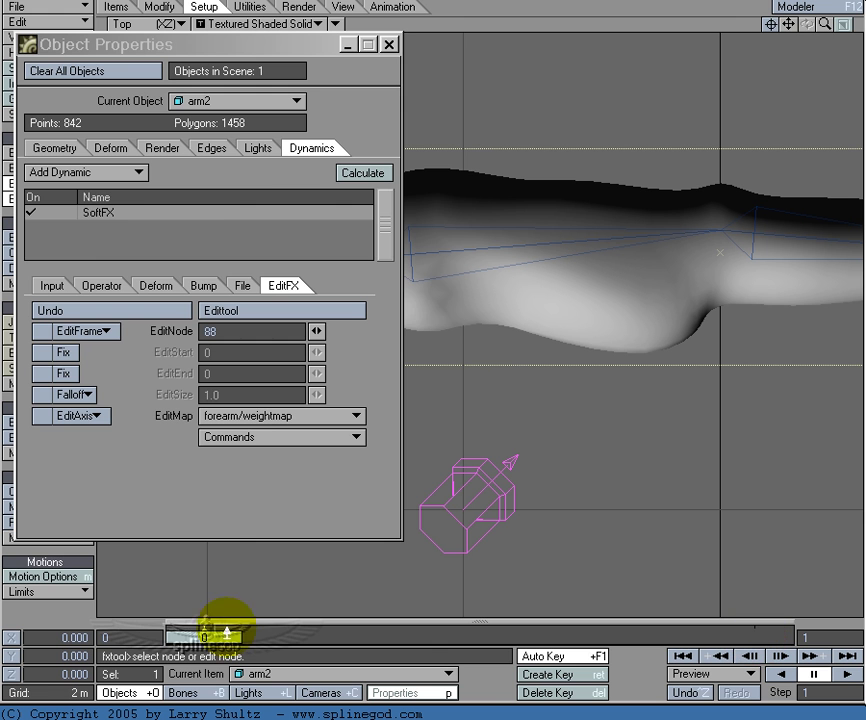
left_click(72, 44)
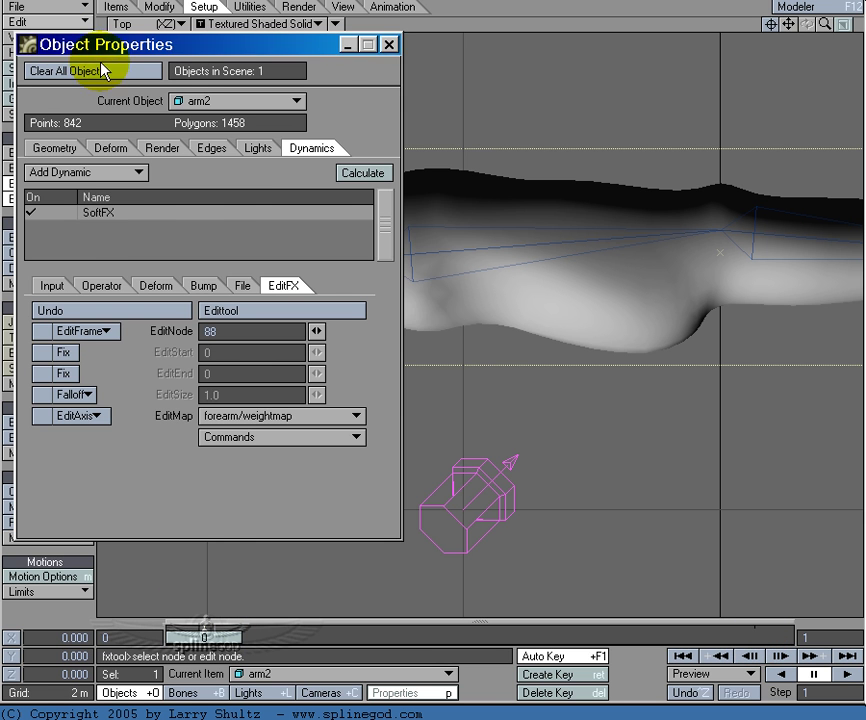
left_click_drag(71, 45, 145, 97)
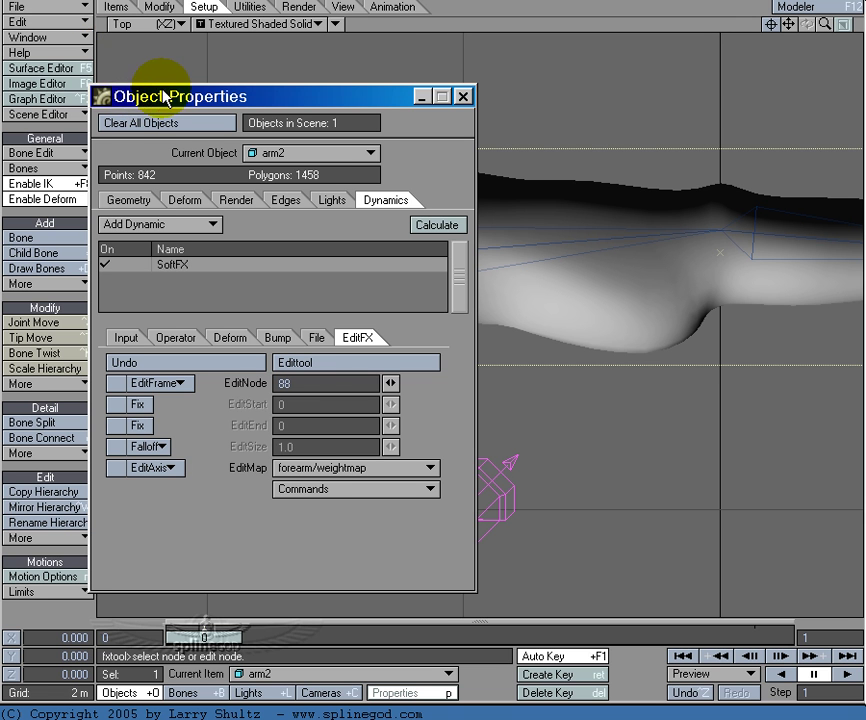
left_click_drag(127, 95, 152, 90)
Save the current arm shape as an endomorph named bicep_corrective.
left_click(50, 7)
mouse_move(80, 41)
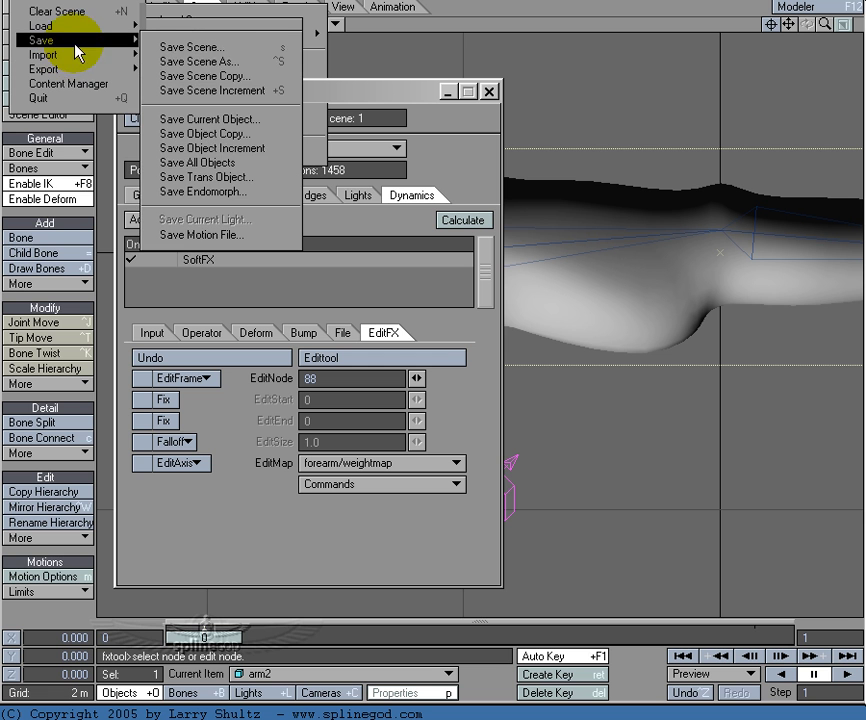
left_click(243, 192)
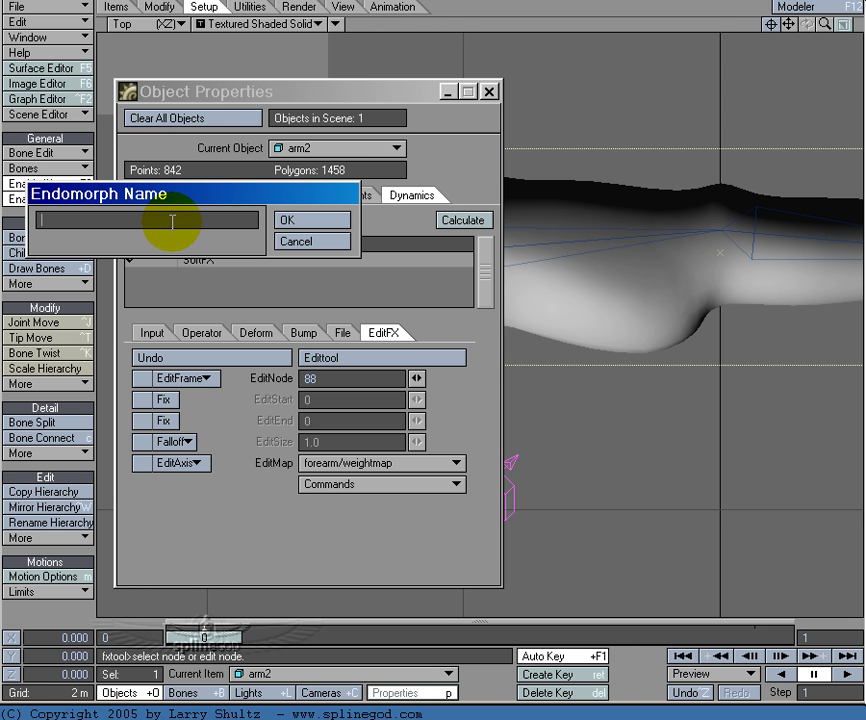
type("arm")
key("BackSpace")
key("BackSpace")
key("BackSpace")
type("bicep_corrective")
left_click(300, 220)
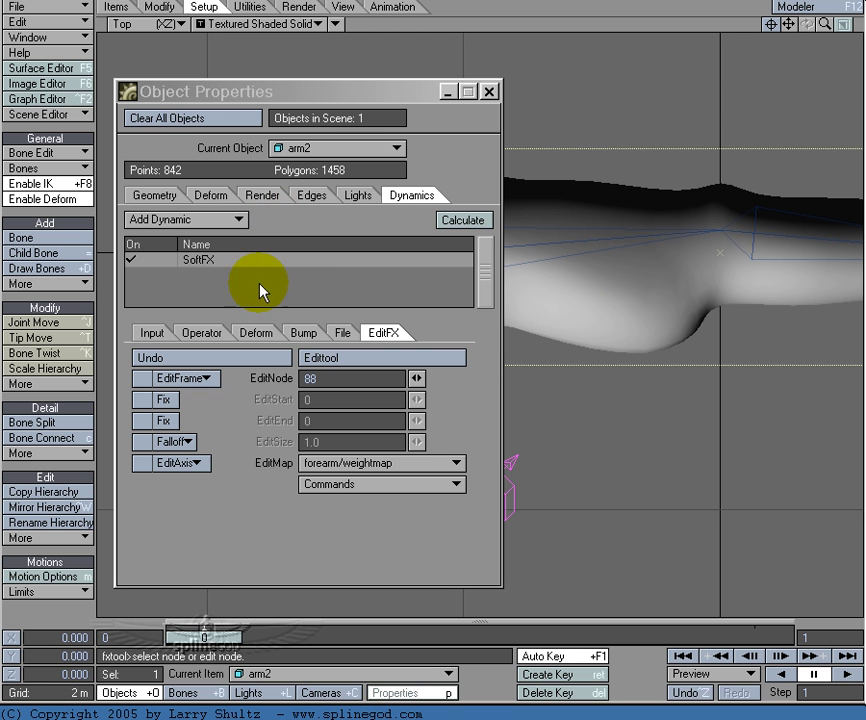
Compare the arm at frames 0 and 1 with SoftFX toggled, then remove SoftFX from arm2.
left_click(137, 263)
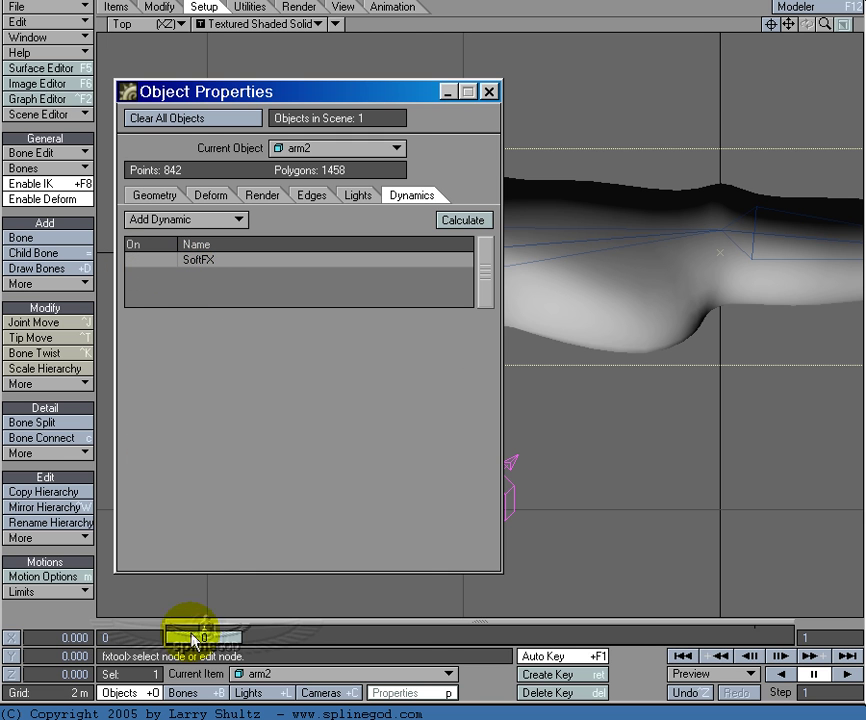
left_click_drag(764, 630, 204, 637)
left_click(138, 262)
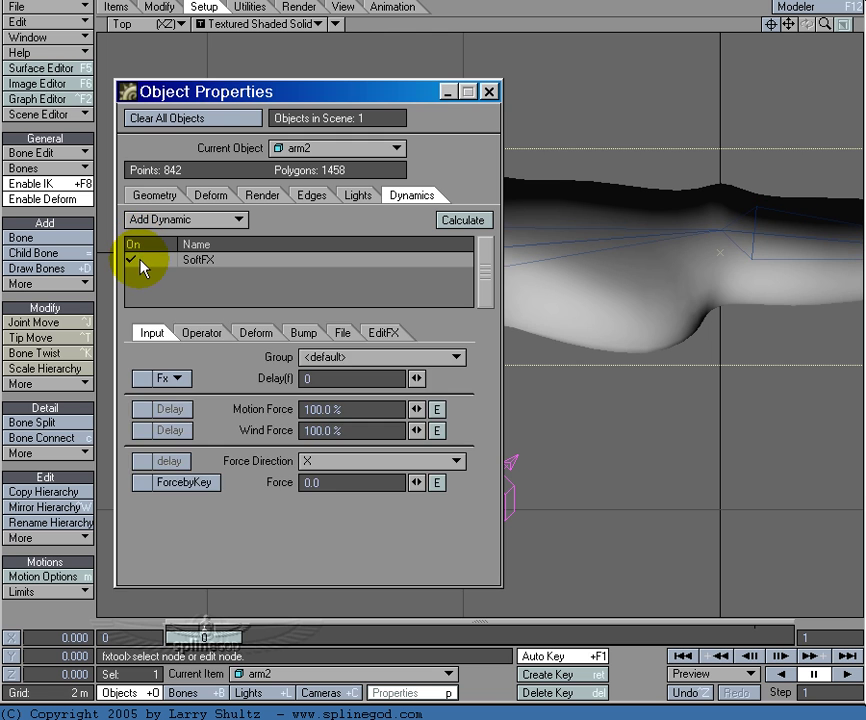
left_click(138, 262)
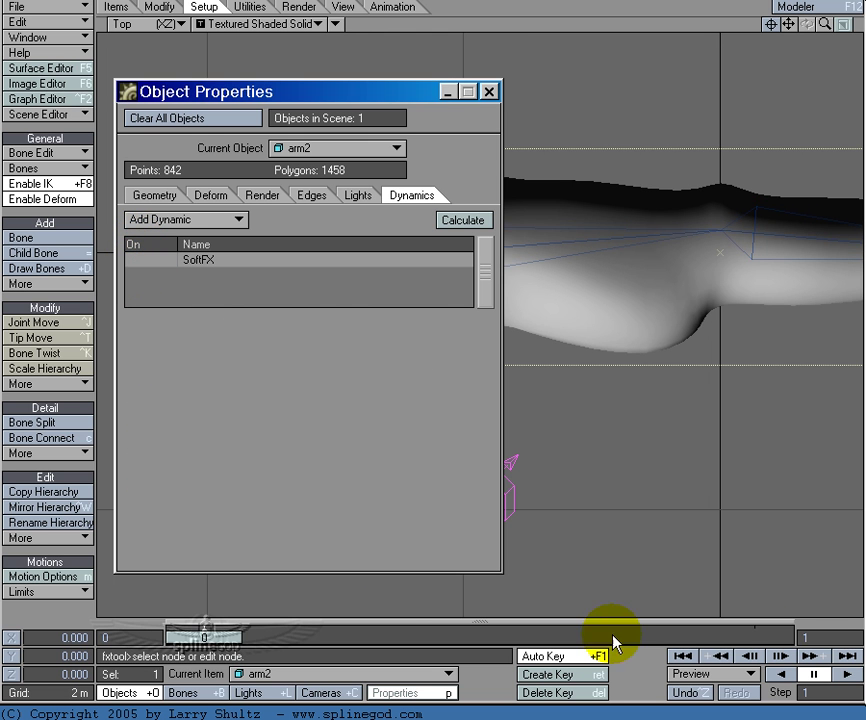
left_click(777, 638)
left_click(212, 636)
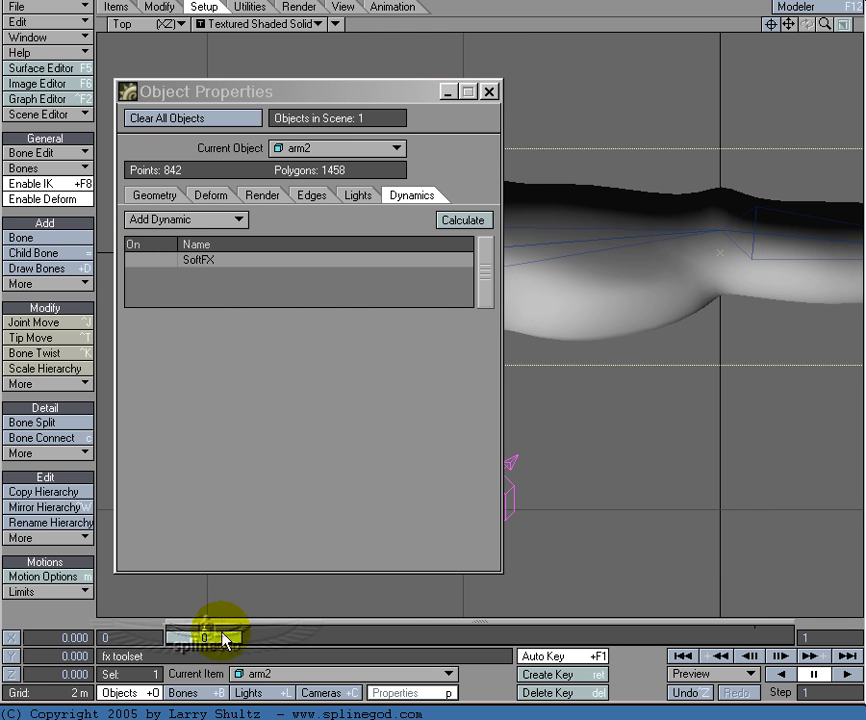
right_click(240, 282)
left_click(257, 267)
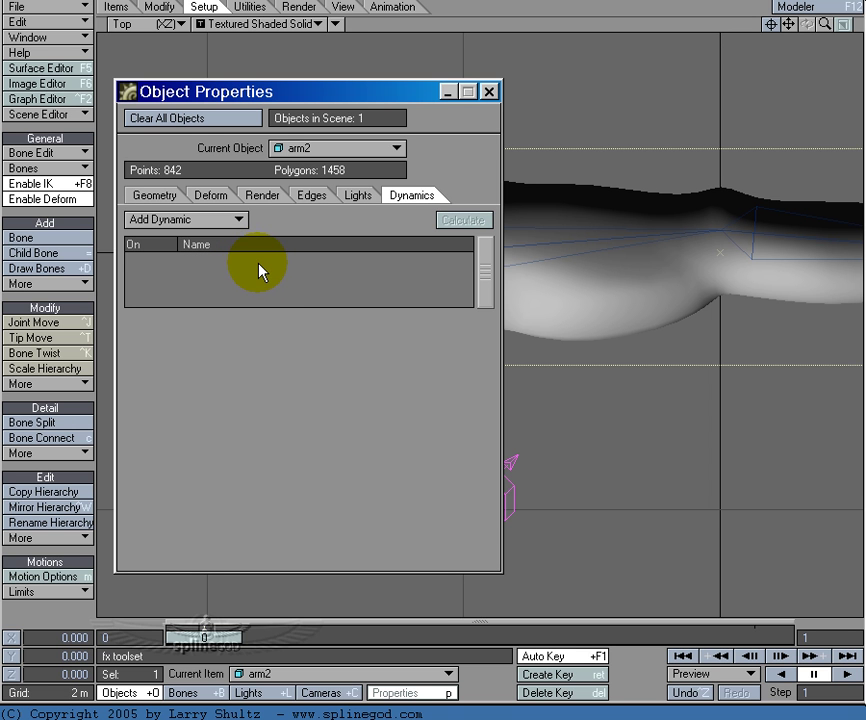
Close arm2's settings, set the scene end frame to 30, and go to frame 1.
left_click(489, 91)
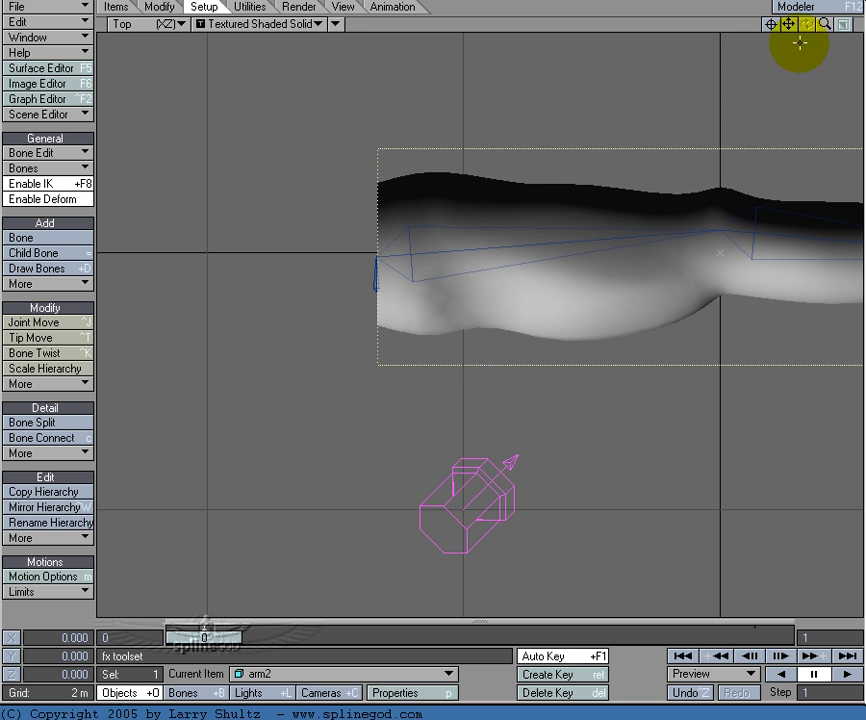
left_click_drag(790, 30, 556, 258)
type("30")
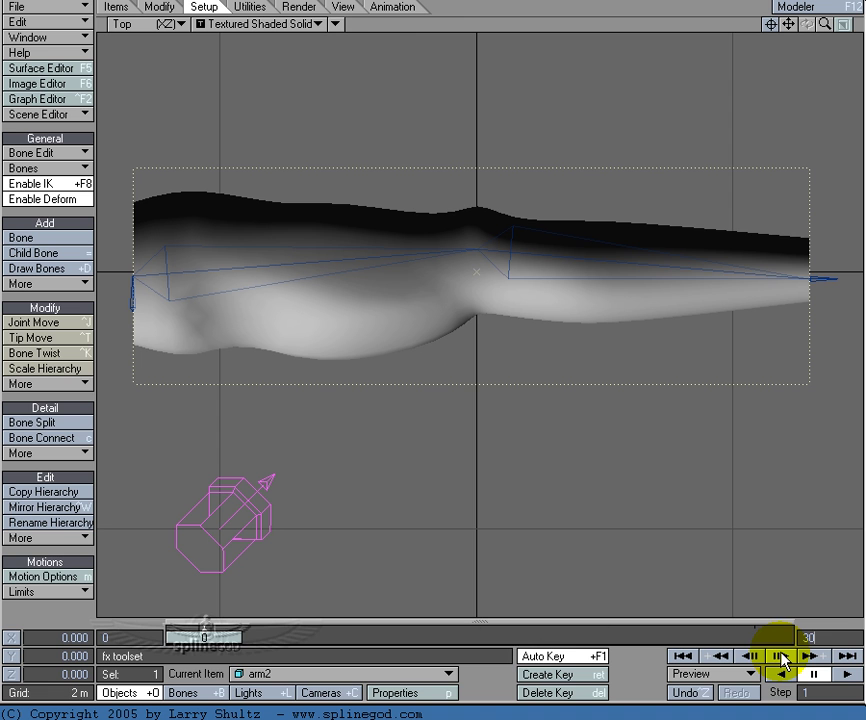
key("Return")
left_click(222, 637)
left_click_drag(222, 637, 240, 637)
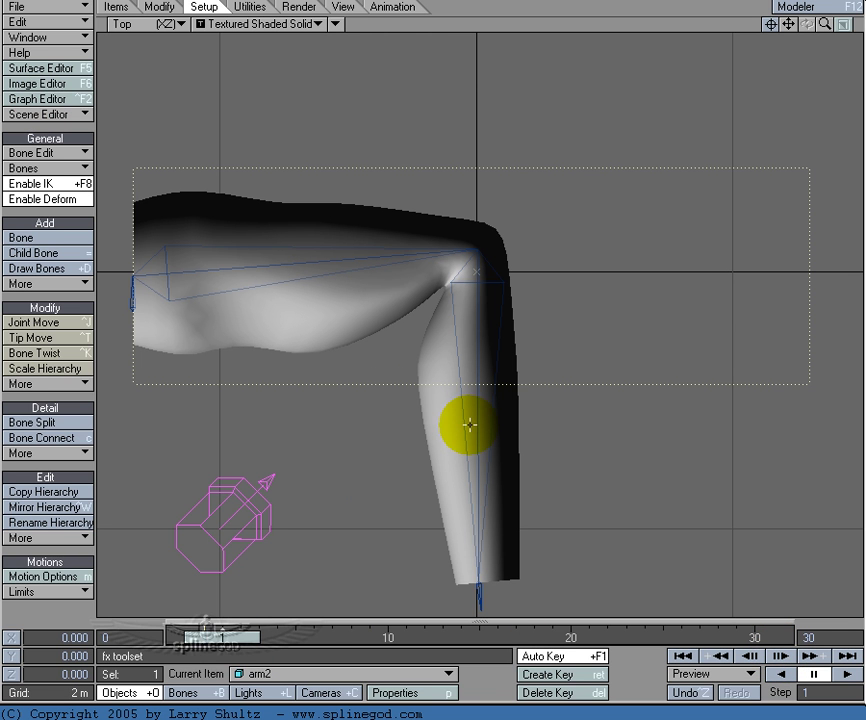
Key the forearm bone's bent rotation at frame 30, then return to Objects mode.
key("shift+b")
key("y")
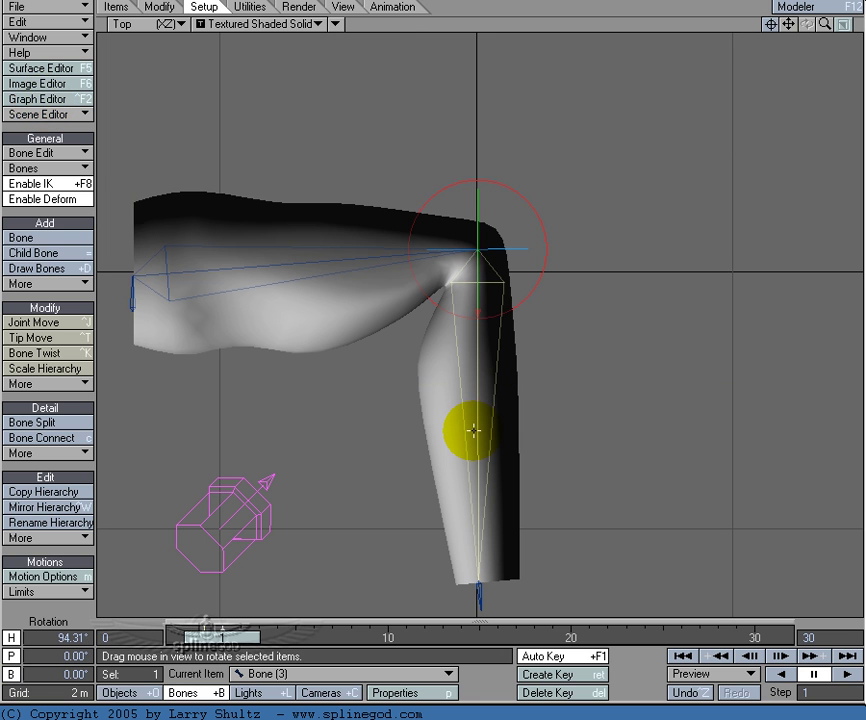
key("Return")
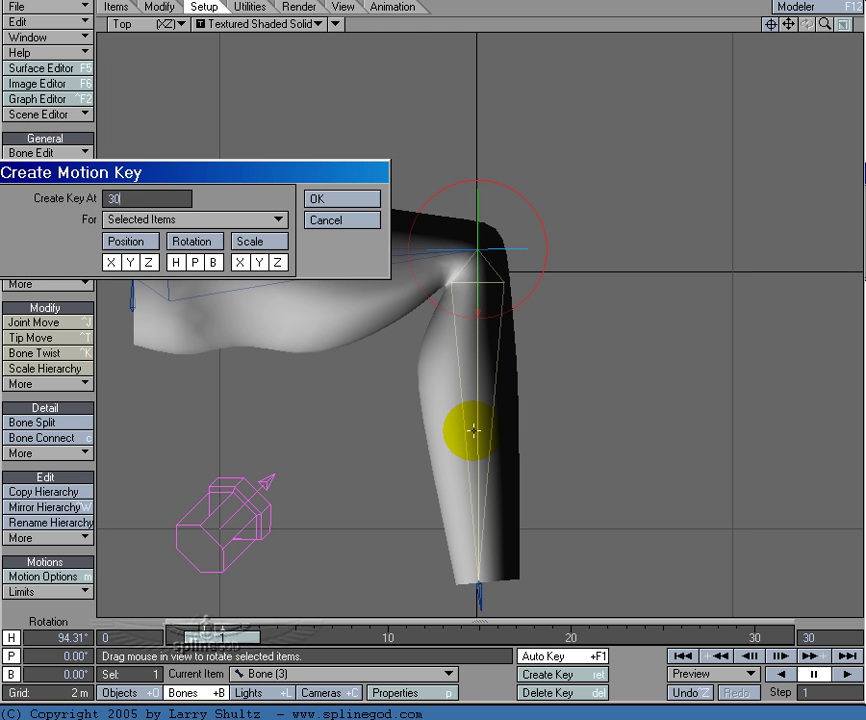
key("Return")
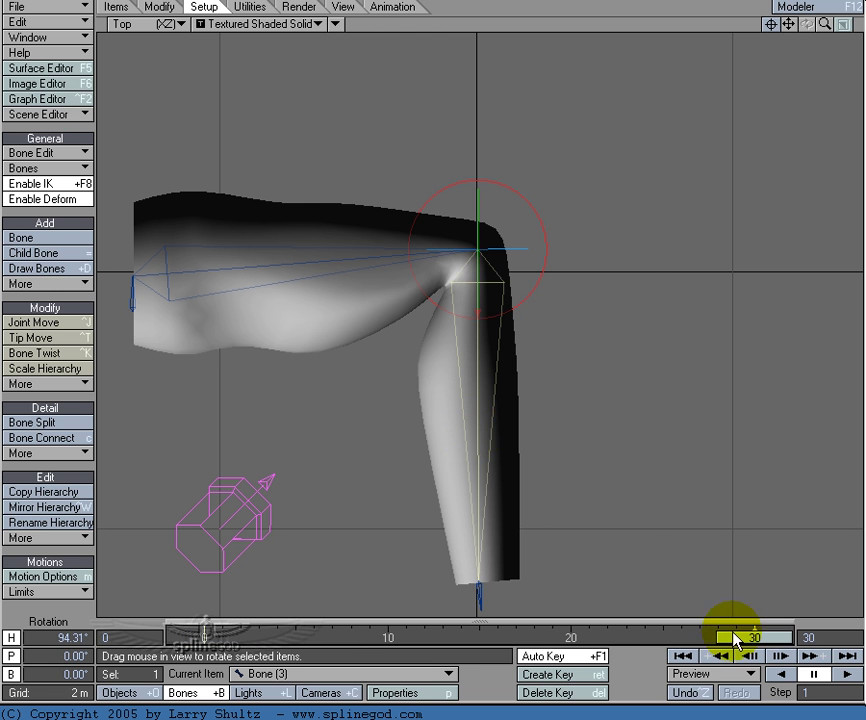
left_click(43, 99)
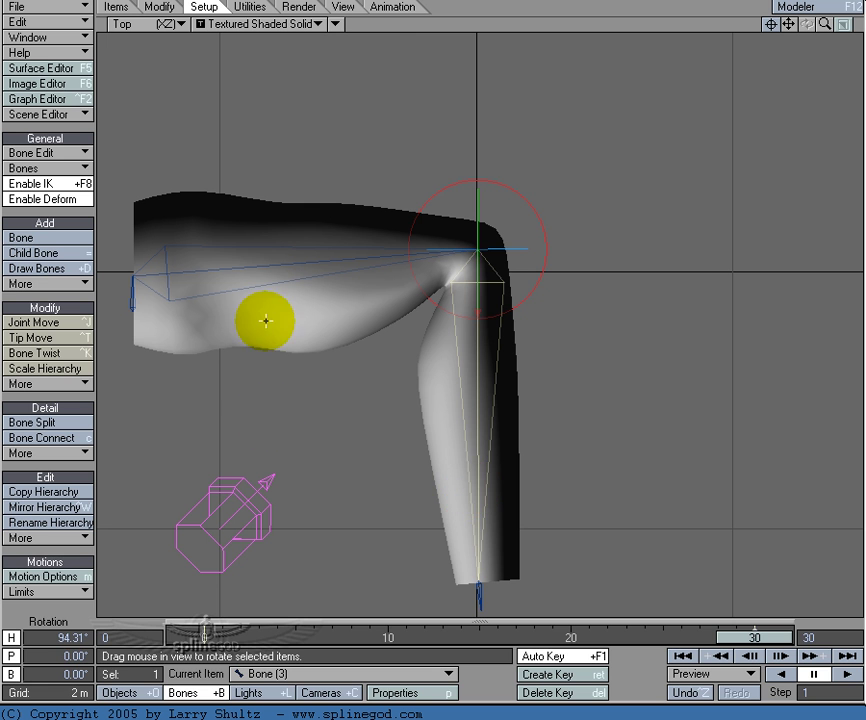
key("shift+o")
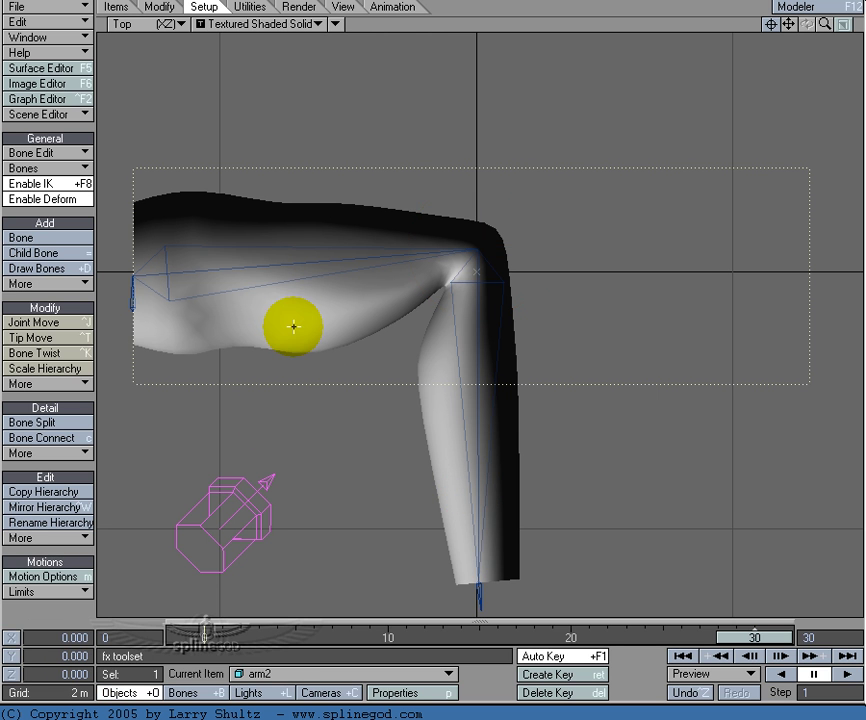
Open the Graph Editor beside the bent elbow and expand arm2's channels in the Channels list.
left_click(78, 99)
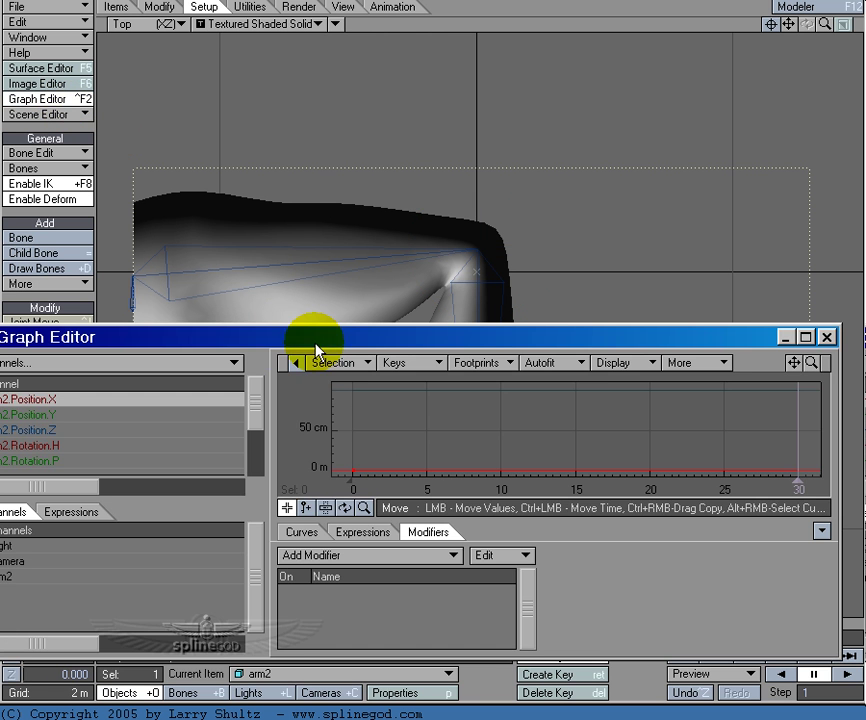
left_click_drag(340, 348, 422, 357)
left_click_drag(790, 34, 387, 507)
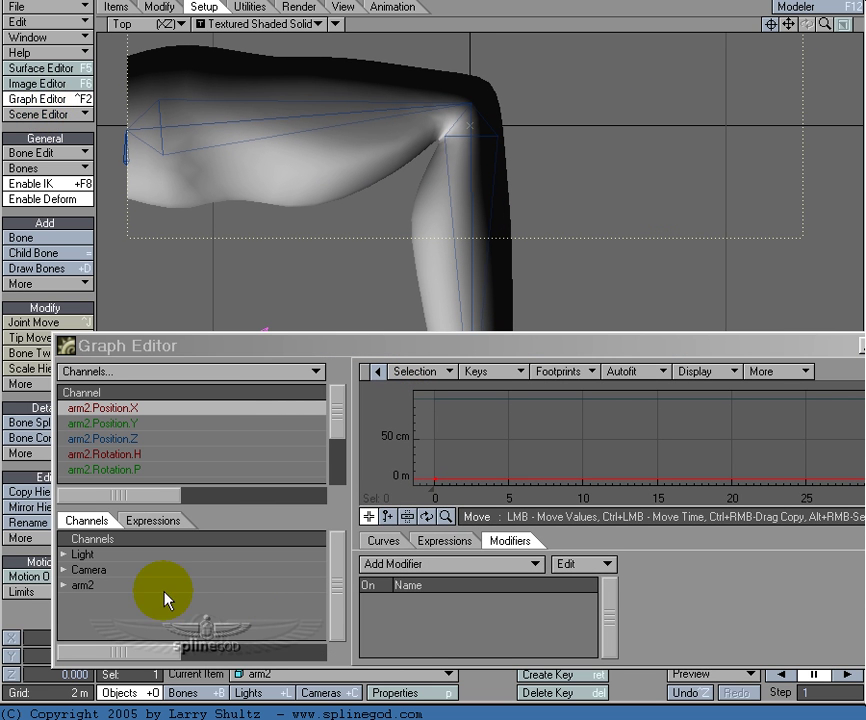
left_click(64, 586)
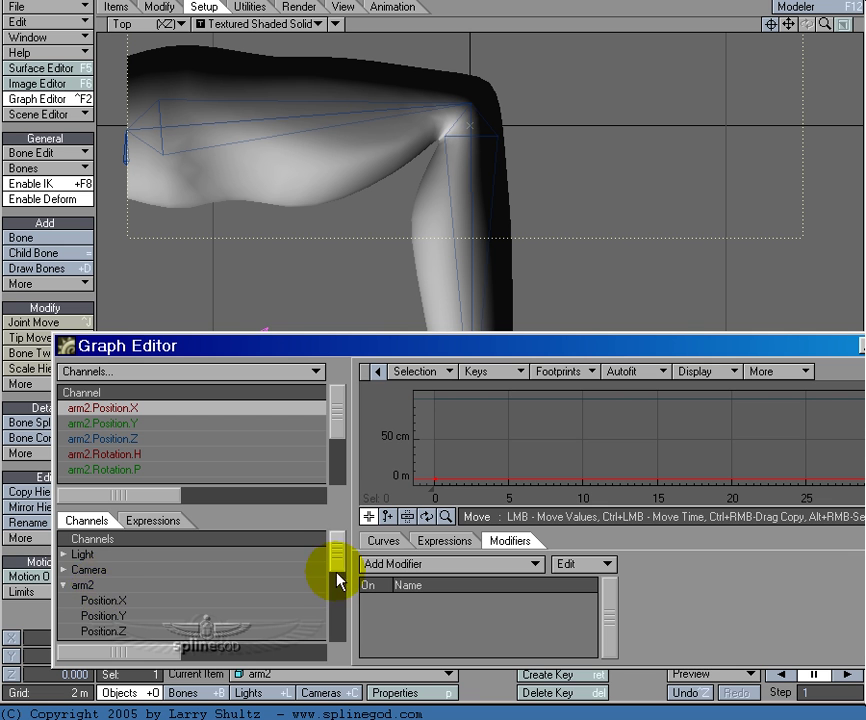
left_click_drag(340, 567, 321, 576)
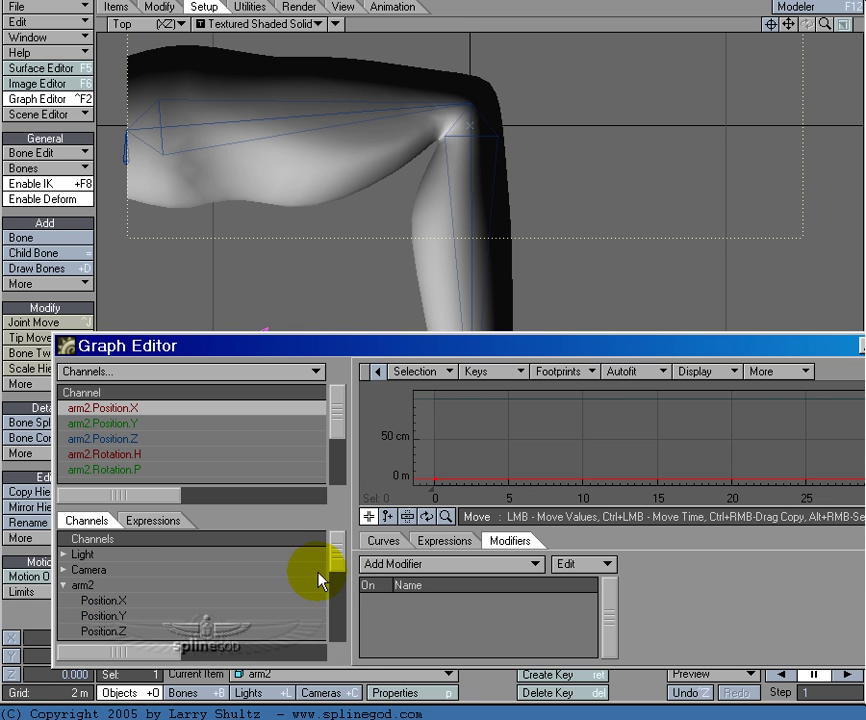
left_click(64, 586)
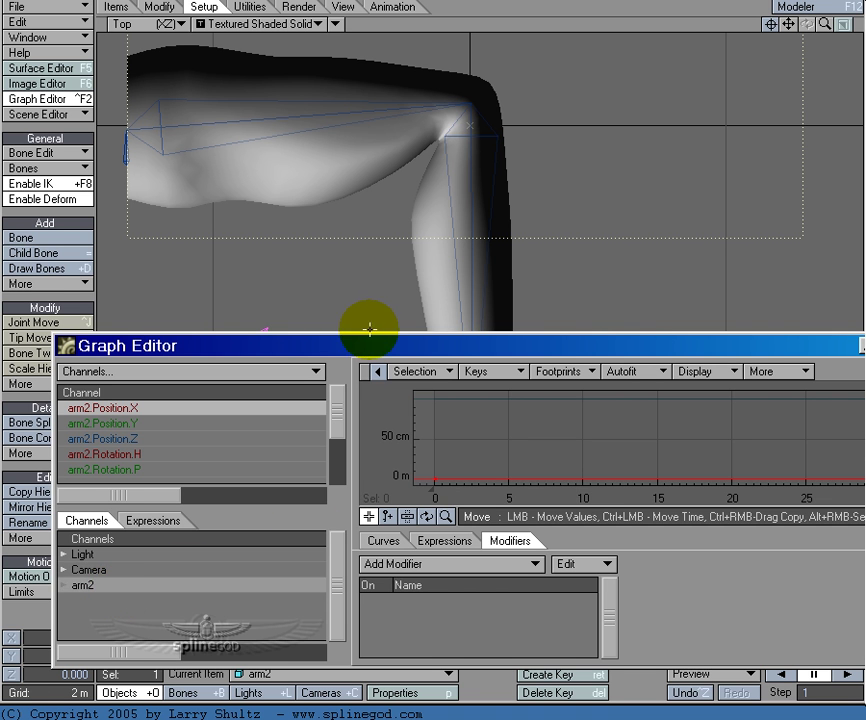
left_click(64, 586)
left_click_drag(333, 561, 370, 540)
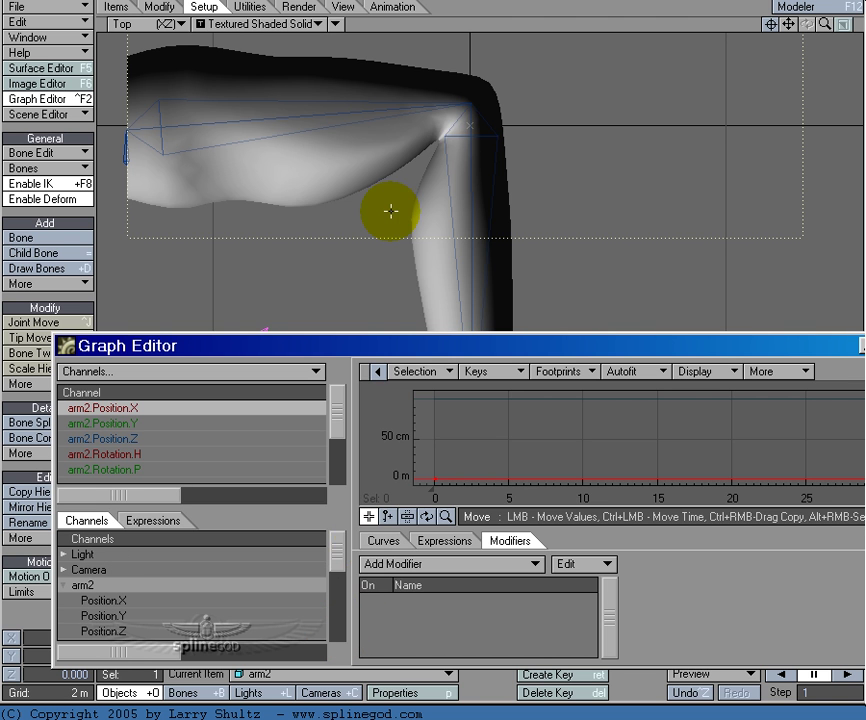
Add the Morph Mixer displacement plugin to arm2 and open it.
key("p")
left_click(210, 195)
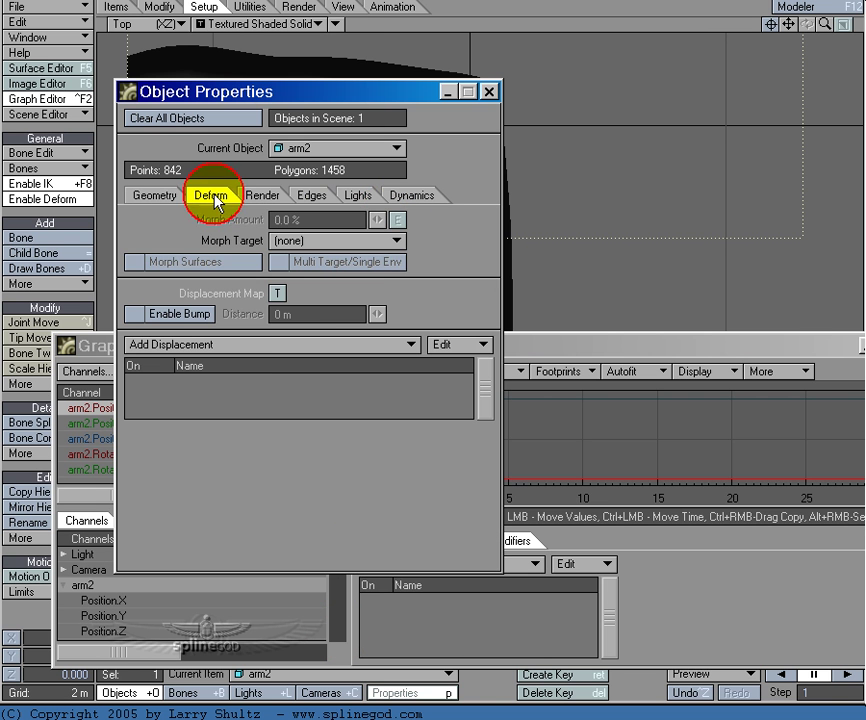
left_click(306, 345)
left_click(306, 354)
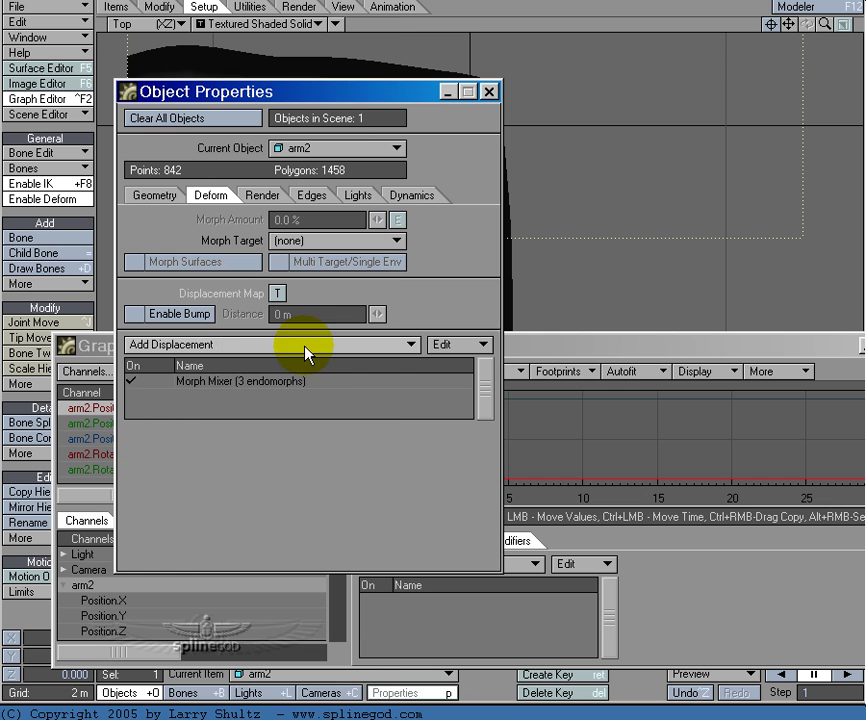
double_click(333, 386)
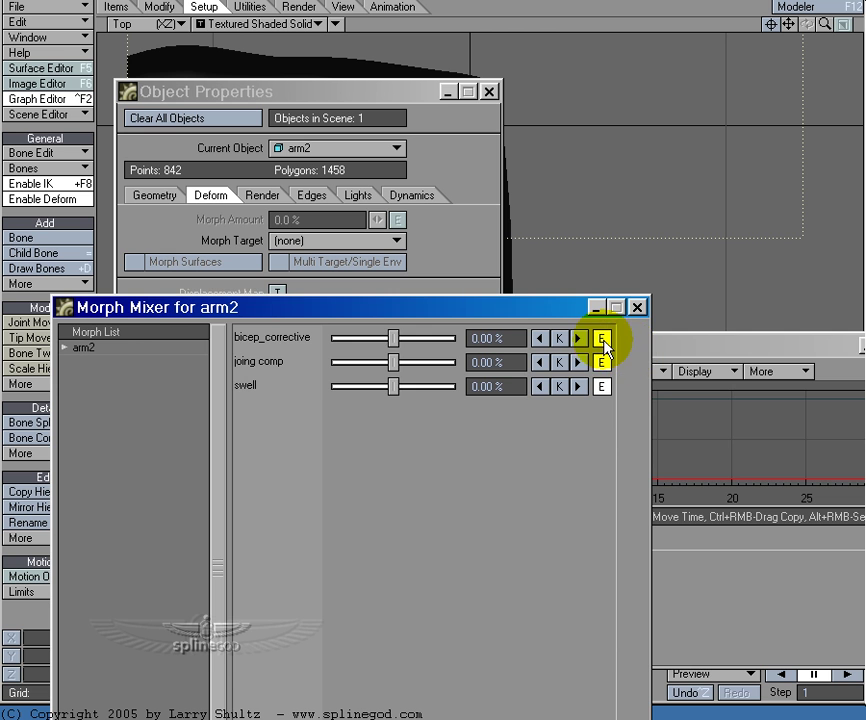
Load the bicep_corrective morph channel into the Graph Editor and close the Mixer and Object Properties.
left_click(602, 339)
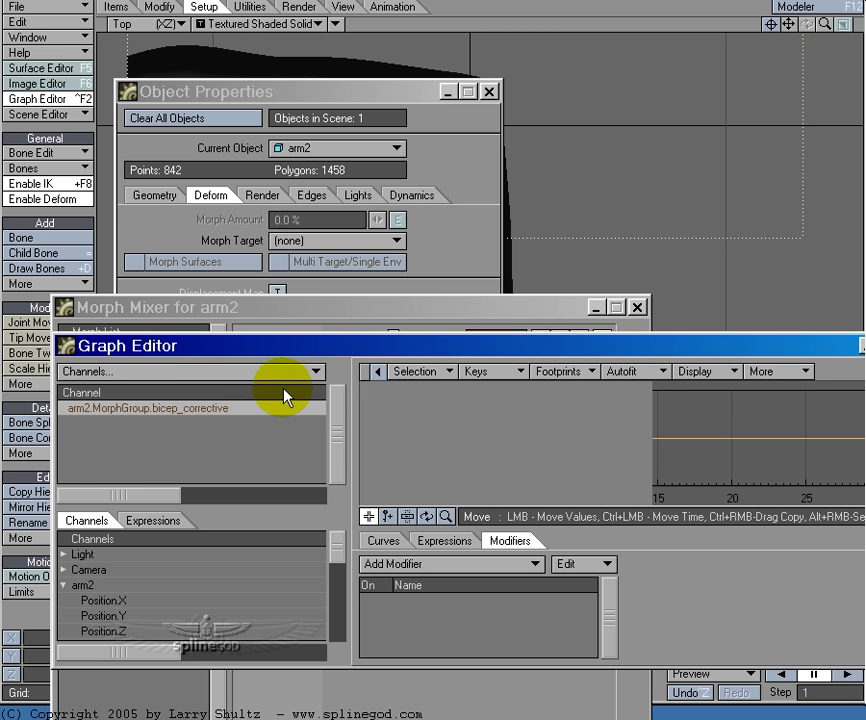
left_click(168, 408)
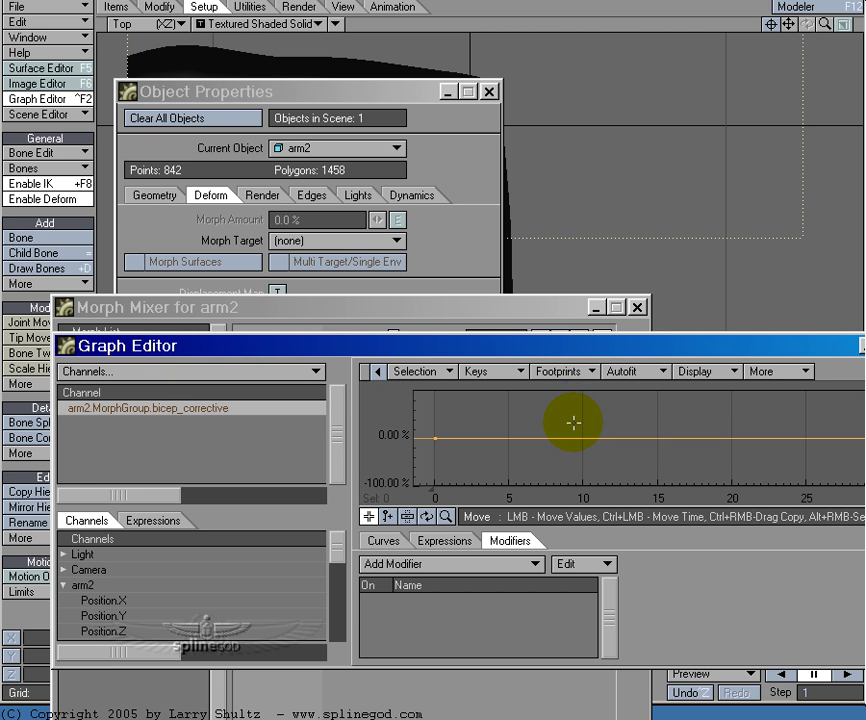
left_click(636, 307)
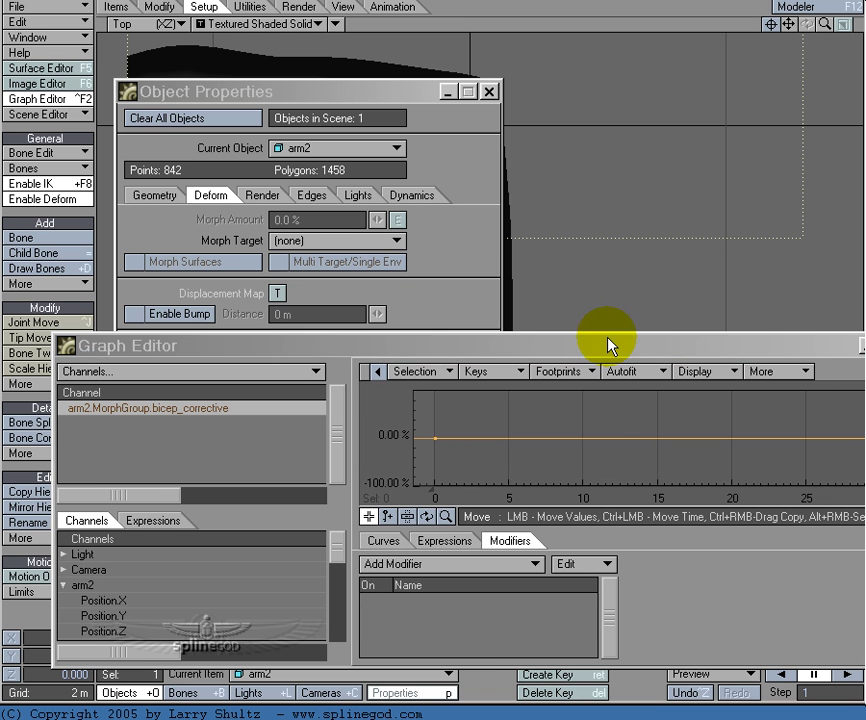
left_click(603, 353)
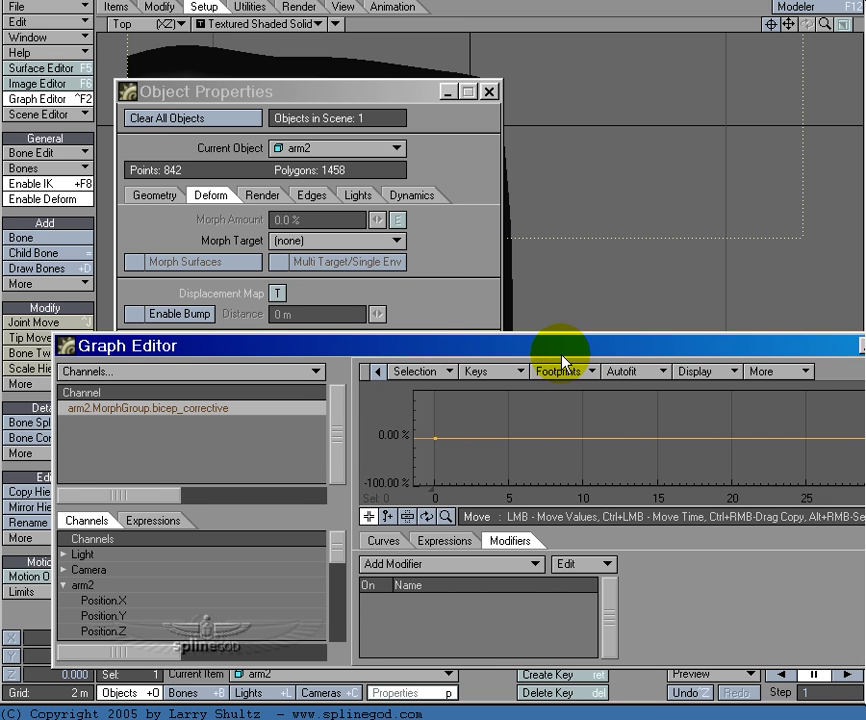
left_click_drag(565, 358, 525, 368)
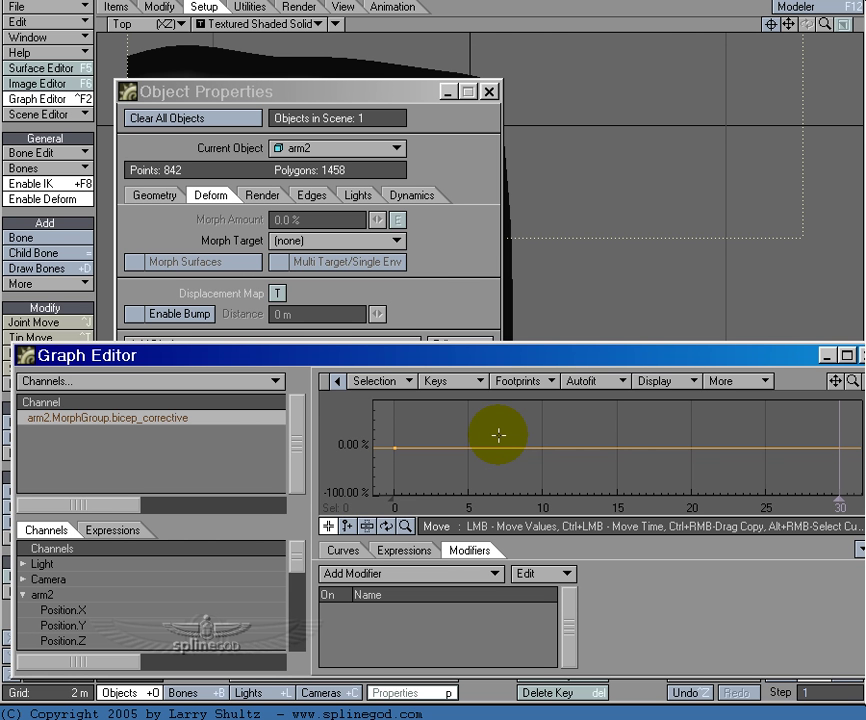
left_click(489, 91)
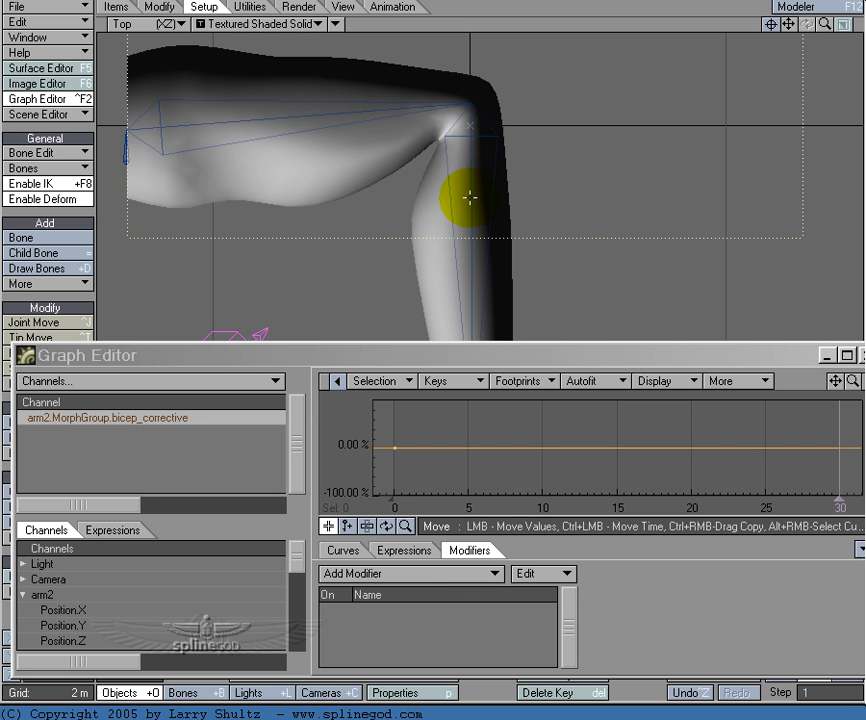
Add a Cycler modifier to the bicep_corrective channel.
left_click(462, 358)
left_click_drag(468, 333, 472, 328)
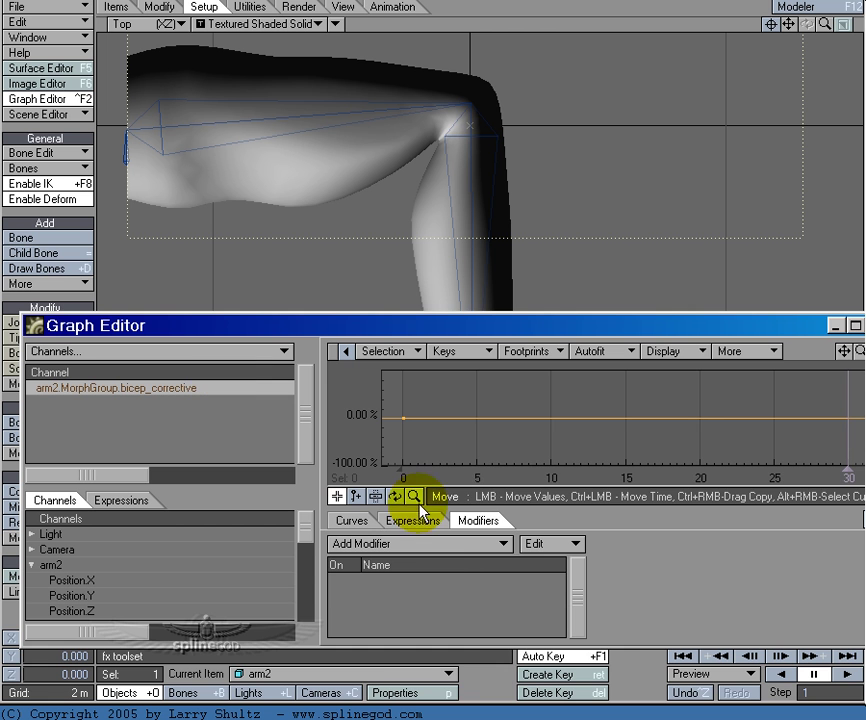
left_click(470, 550)
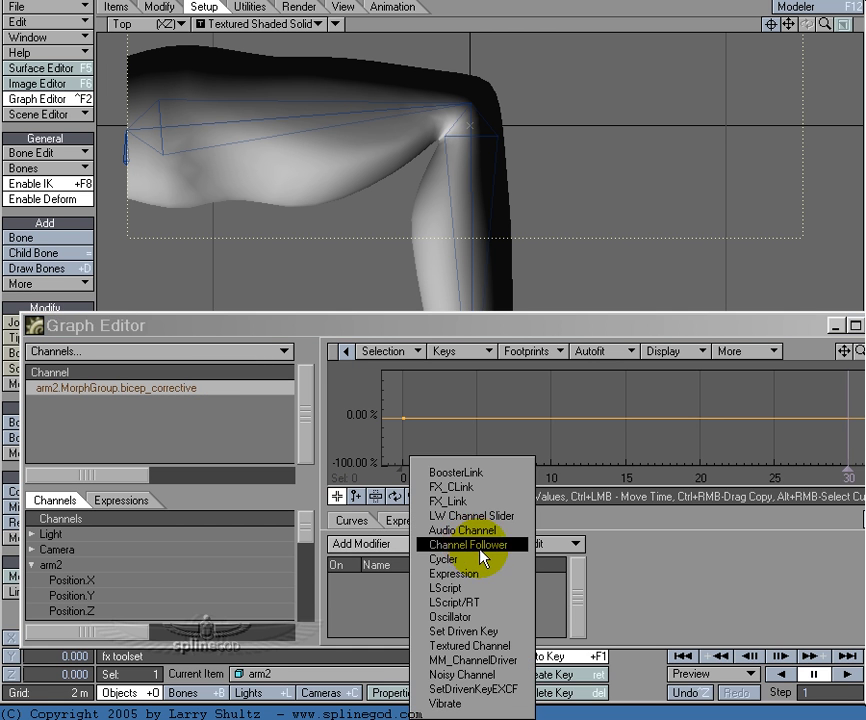
left_click(487, 503)
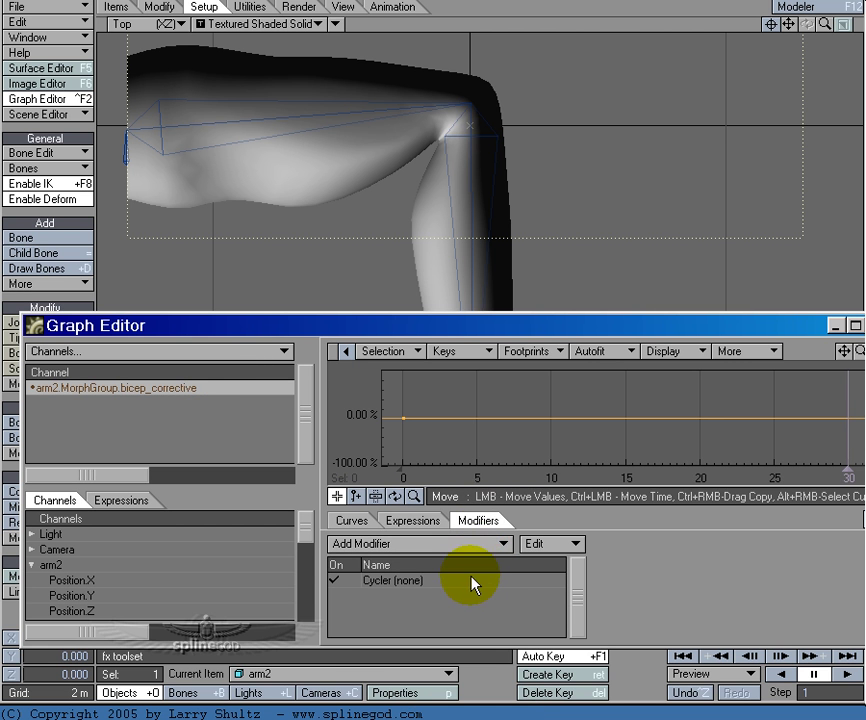
Select Bone (3) for rotation in the viewport, then reopen the Graph Editor.
left_click(836, 325)
left_click(450, 390)
key("y")
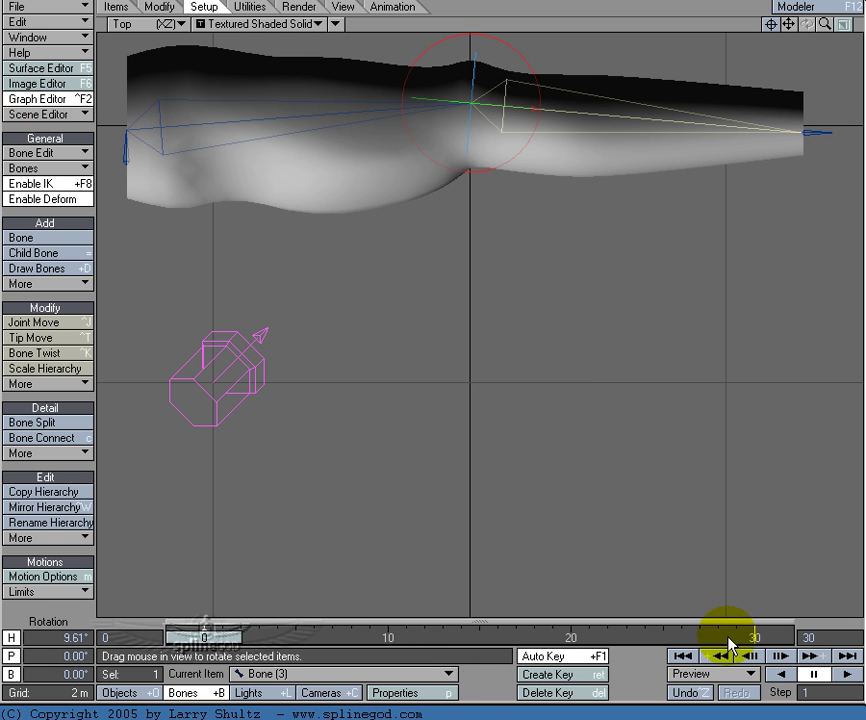
key("ctrl+F2")
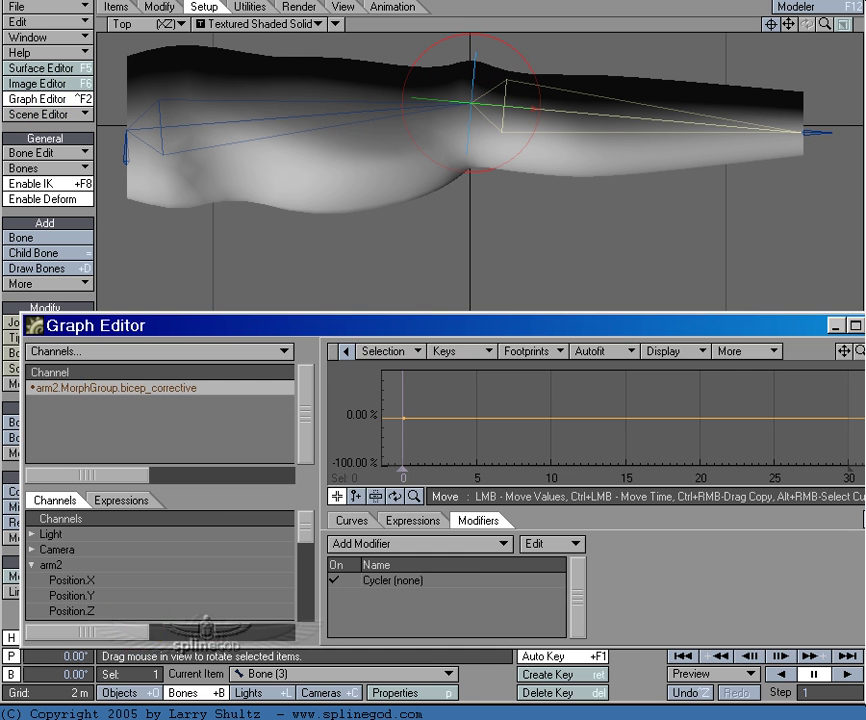
Set the Cycler's controller channel to Bone (3) Rotation.H.
double_click(426, 588)
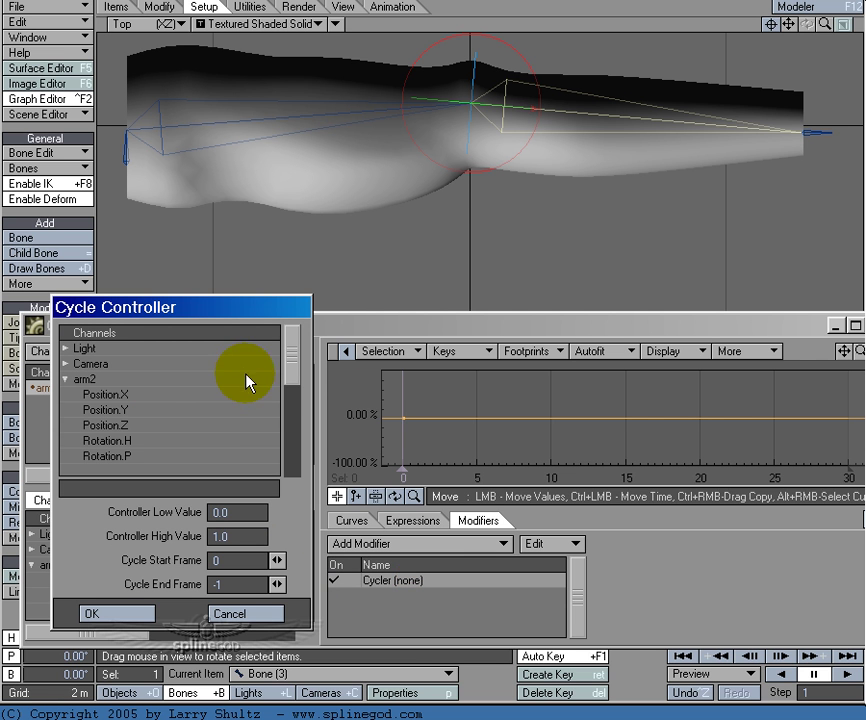
left_click_drag(295, 378, 285, 450)
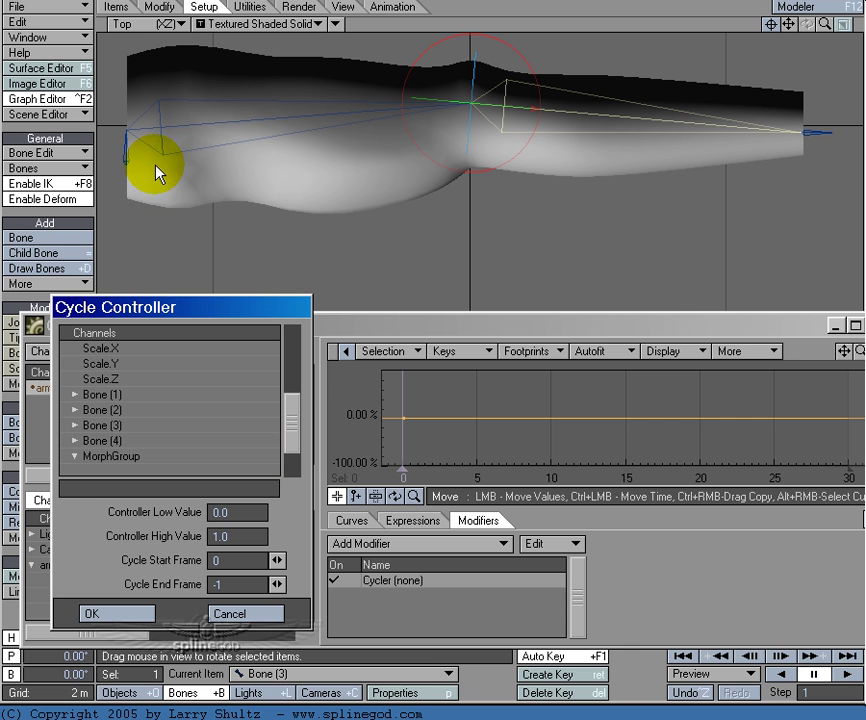
left_click(74, 430)
left_click_drag(290, 408, 298, 430)
left_click(218, 428)
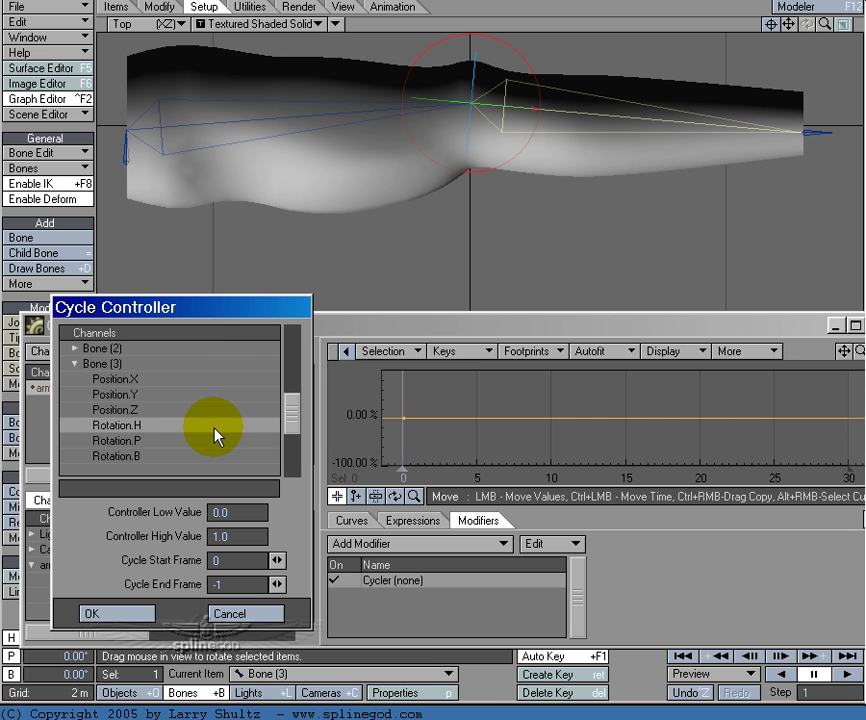
Set the controller Low Value to 9.0 and High Value to 100.0.
left_click(244, 512)
left_click_drag(246, 512, 170, 510)
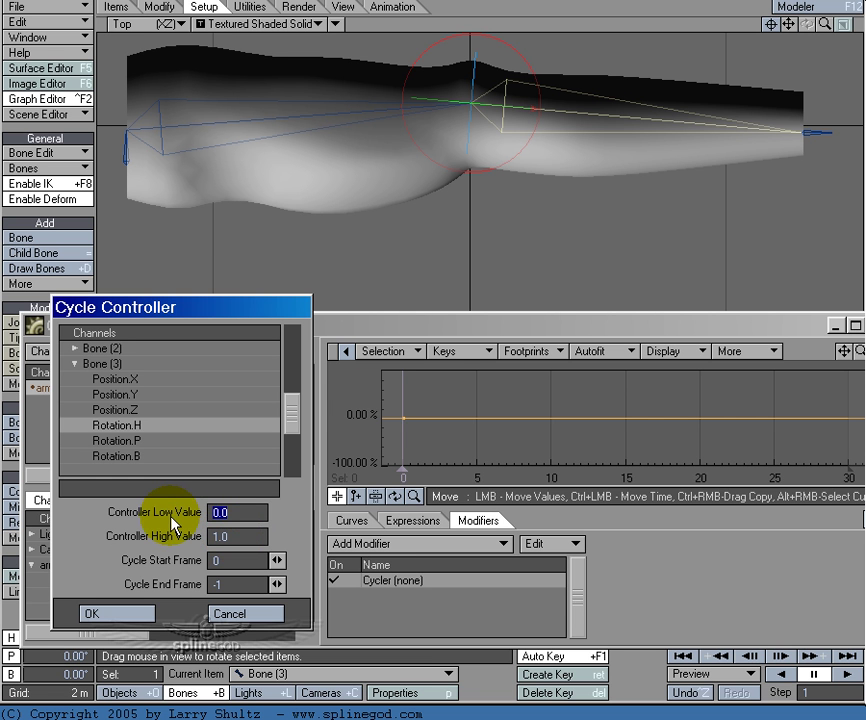
type("9")
left_click(210, 536)
left_click(215, 560)
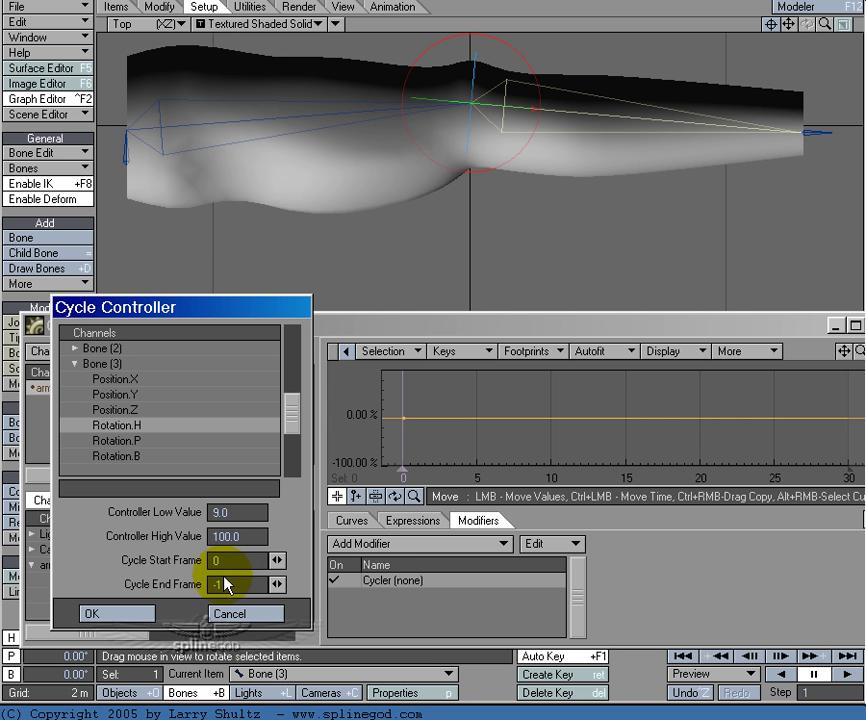
Confirm the Cycler controller with Cycle End Frame 1 and pick the Add Keys tool.
left_click(146, 618)
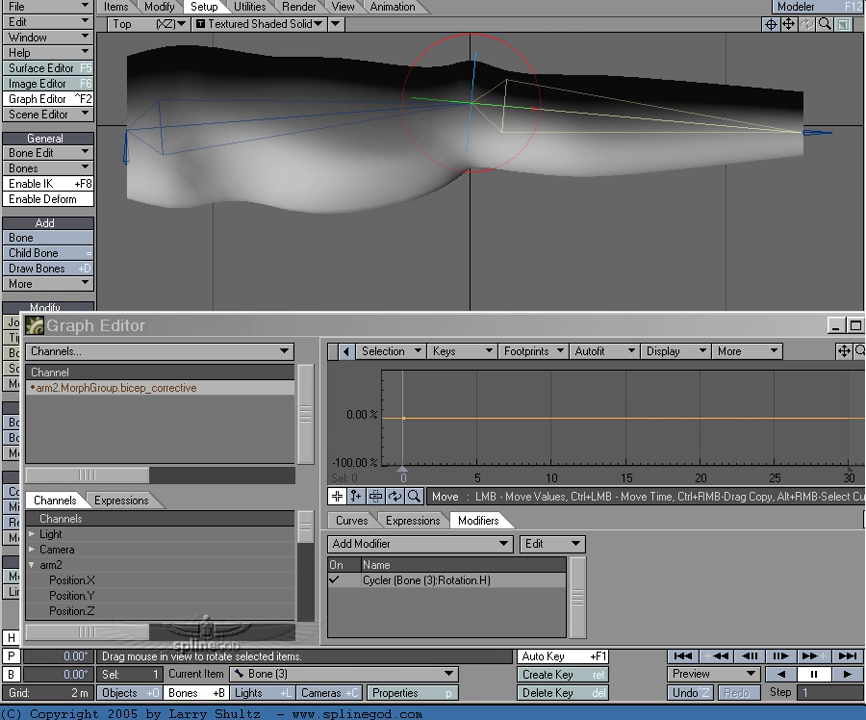
left_click(854, 326)
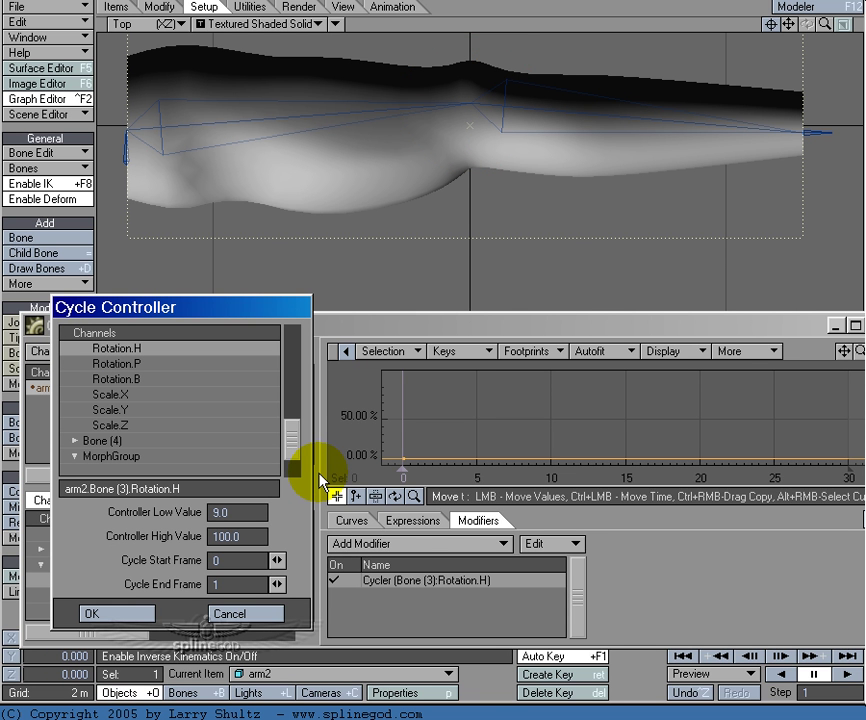
left_click(245, 512)
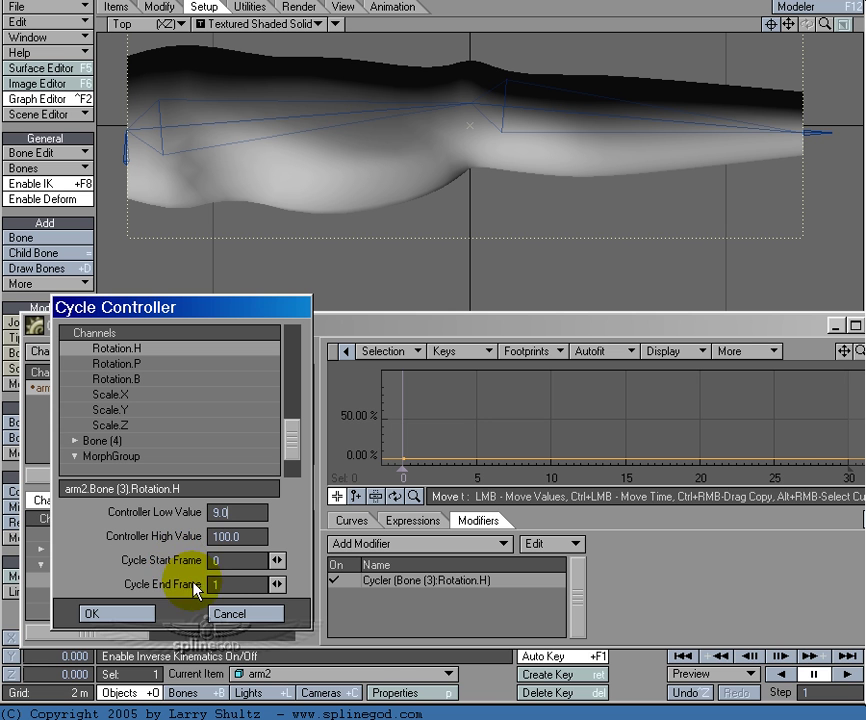
left_click(150, 612)
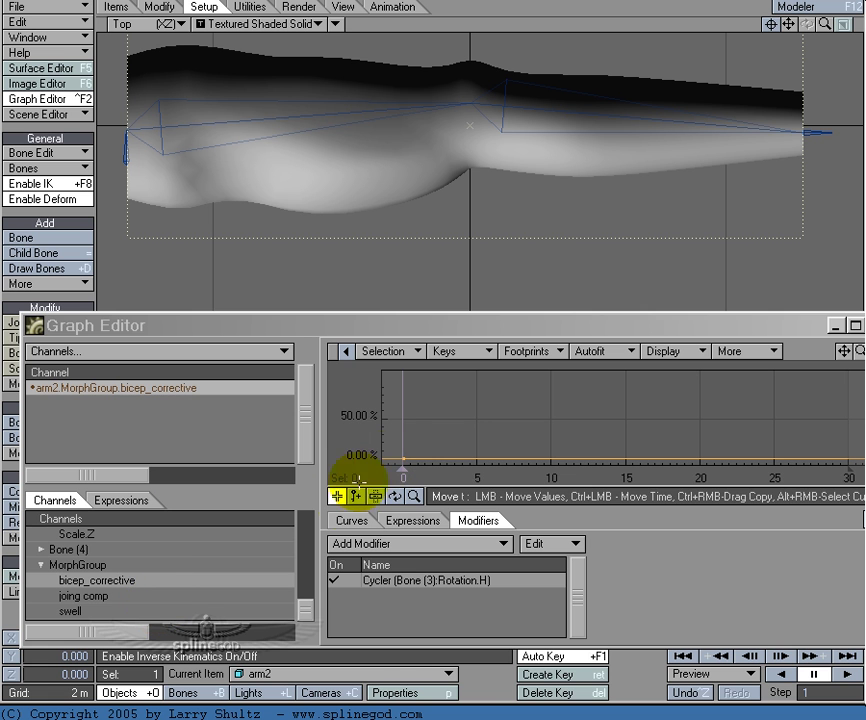
left_click(355, 496)
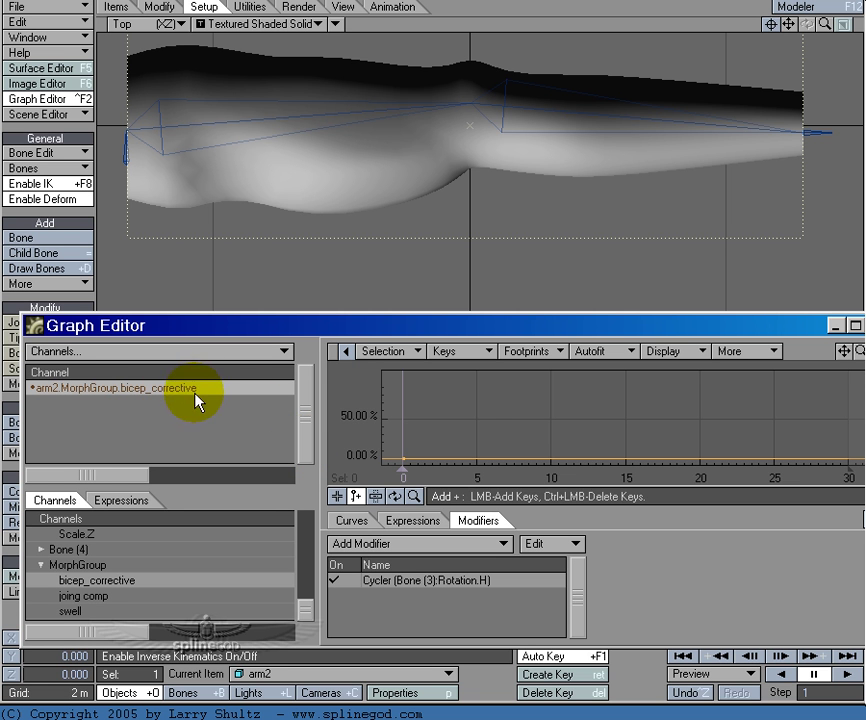
Add a bicep_corrective key at frame 10 and raise it to about 100%.
left_click(552, 462)
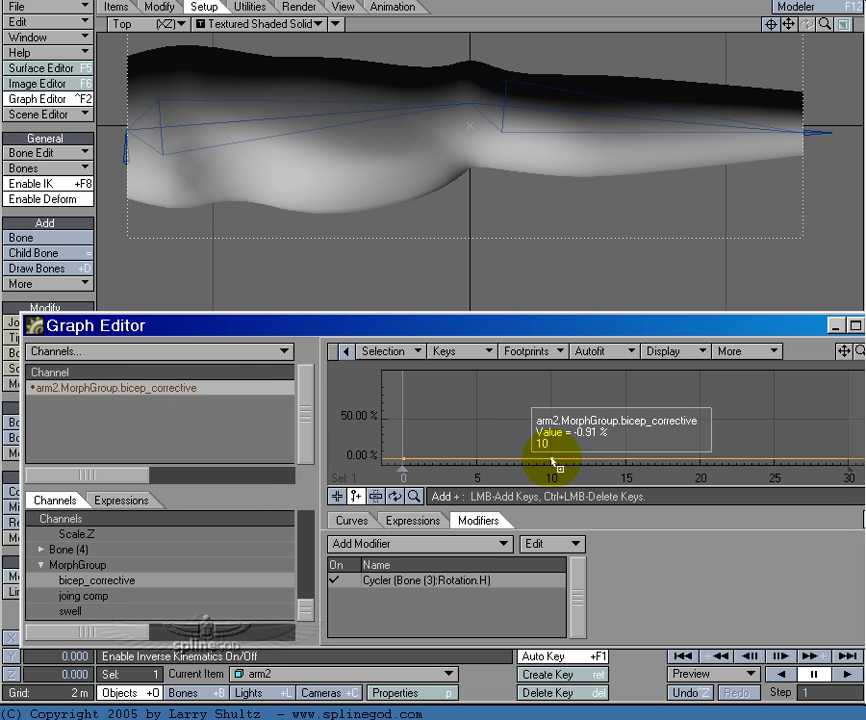
left_click(338, 496)
left_click_drag(553, 459, 546, 393)
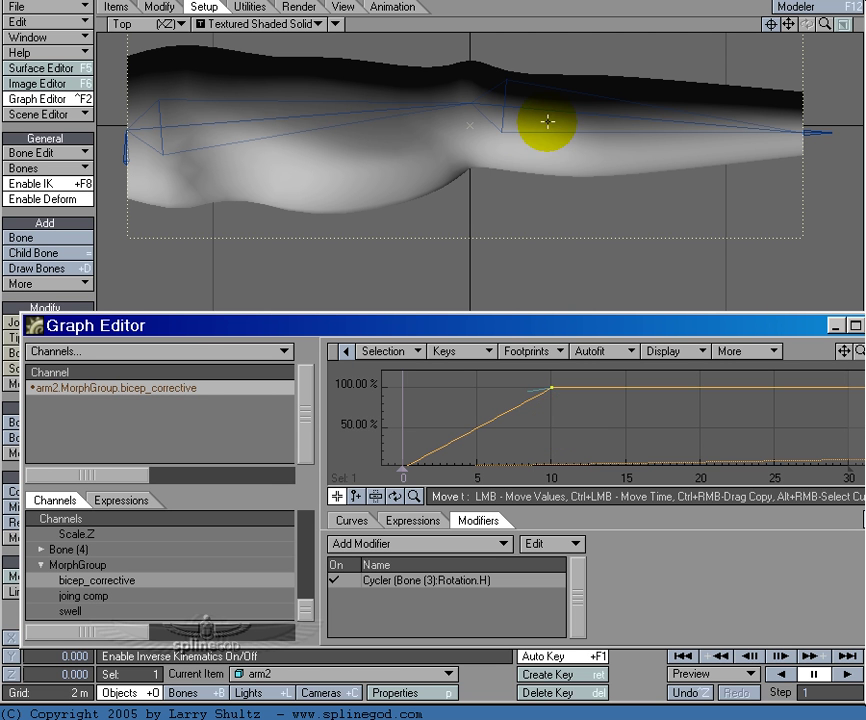
left_click_drag(844, 351, 844, 341)
Select both keys and set their Tension to 1.0 for a smooth S-curve.
left_click_drag(399, 460, 578, 362)
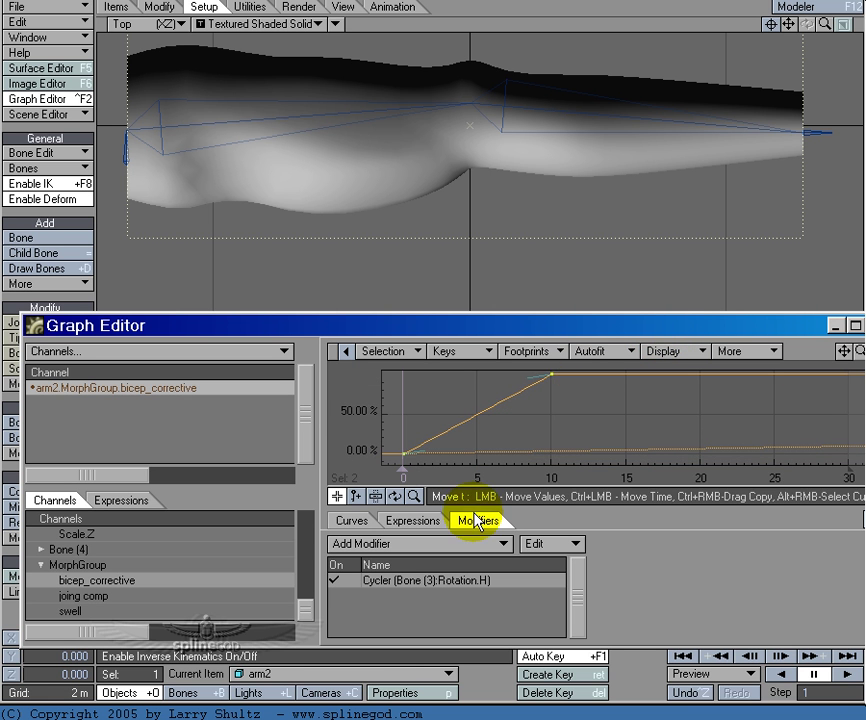
left_click(440, 524)
left_click(352, 521)
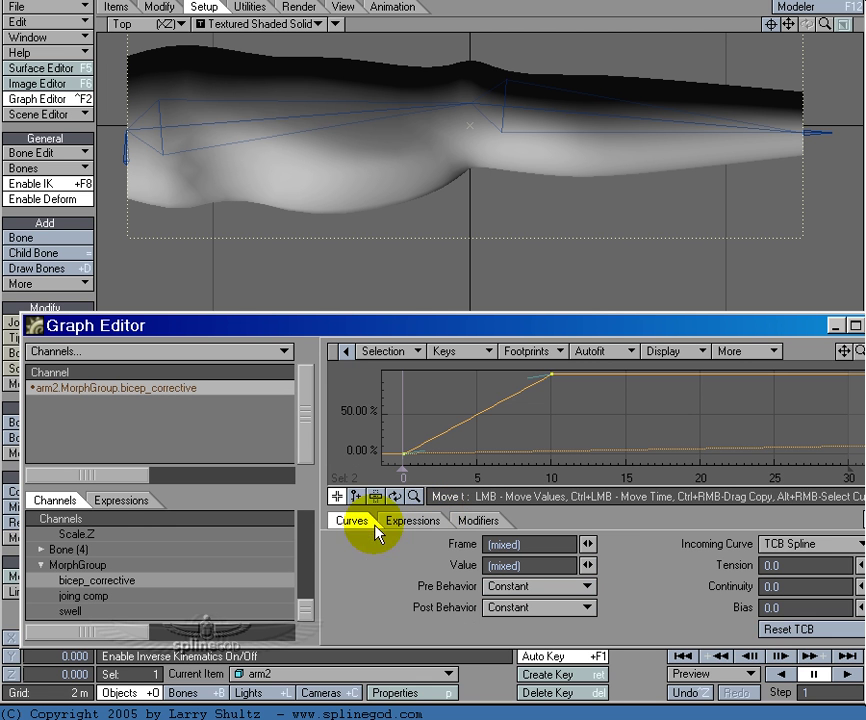
left_click_drag(728, 332, 702, 329)
left_click_drag(775, 577, 625, 525)
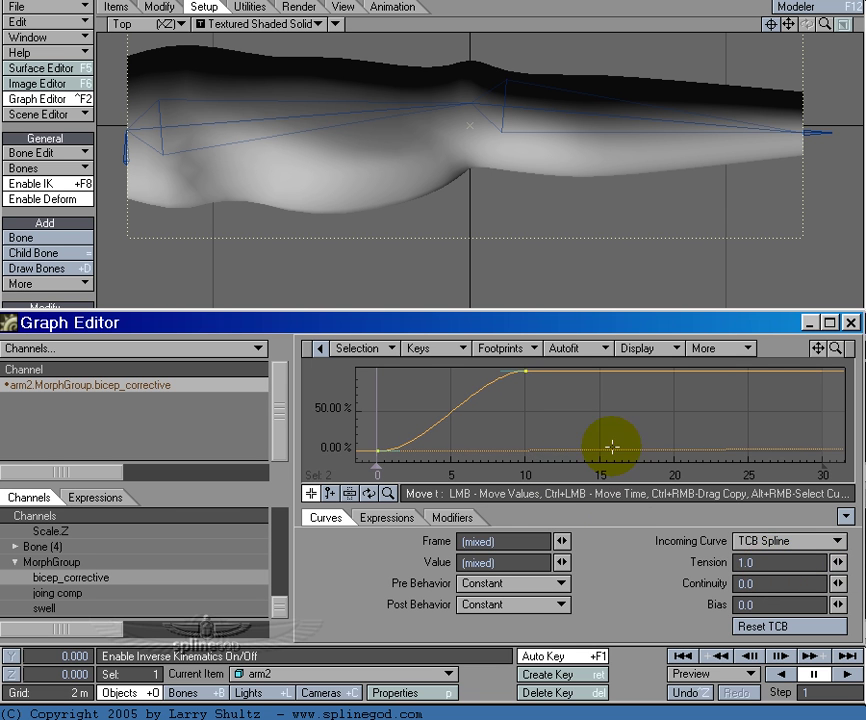
left_click(452, 518)
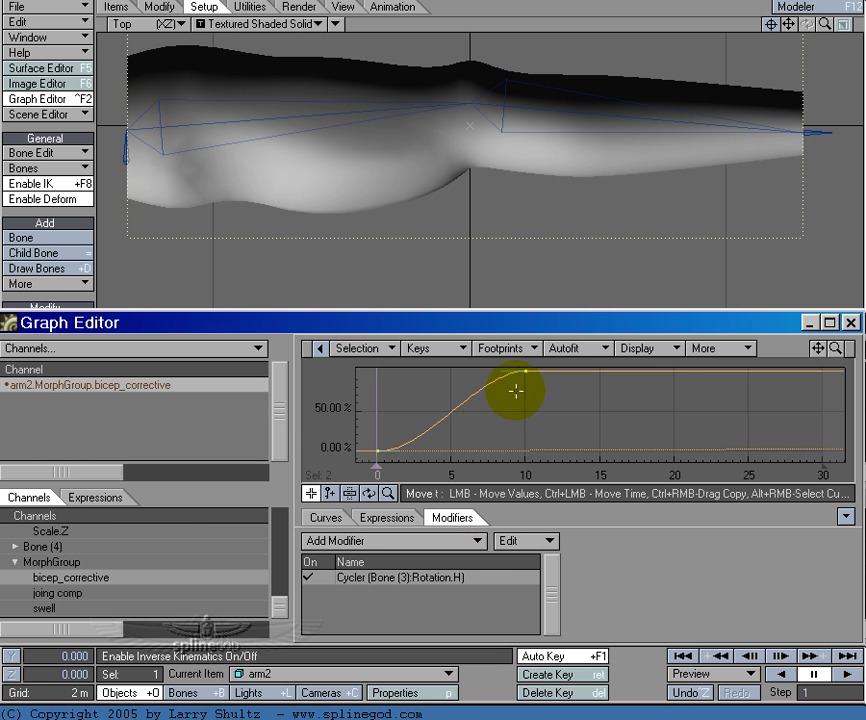
double_click(466, 580)
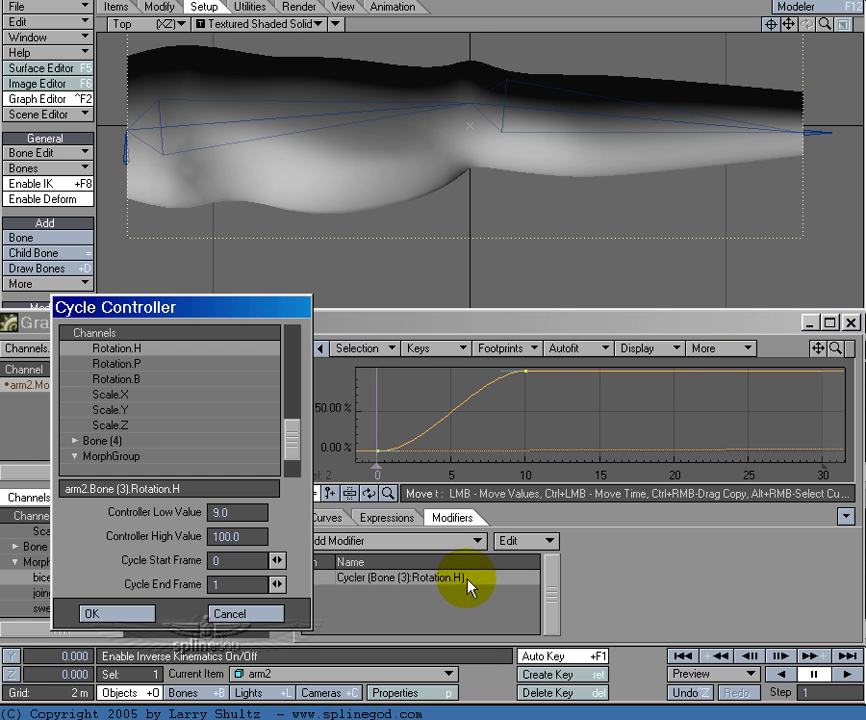
Update the Cycler's high value, start frame and end frame 10, and apply it.
left_click(230, 537)
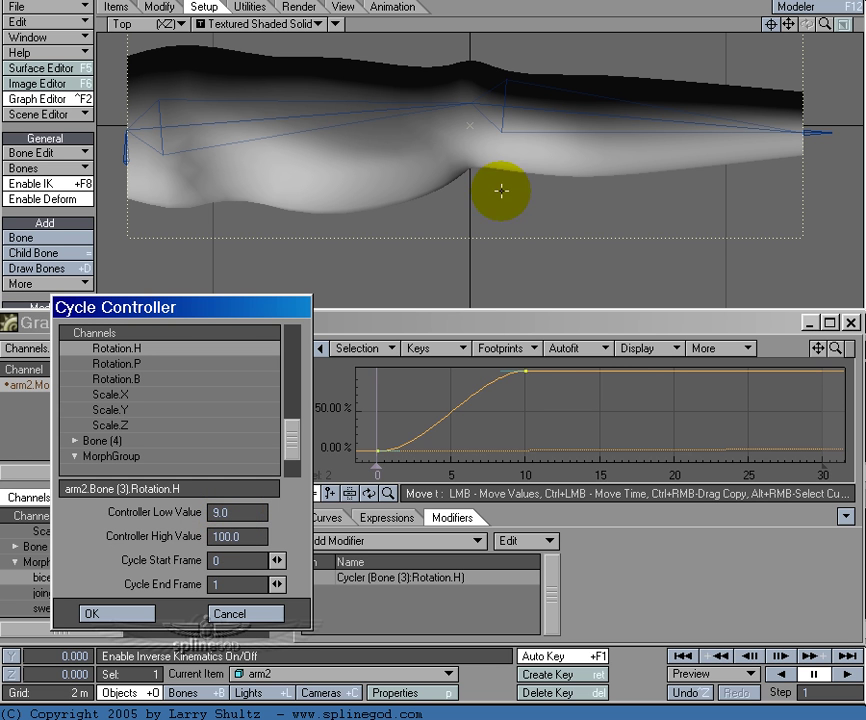
left_click(230, 560)
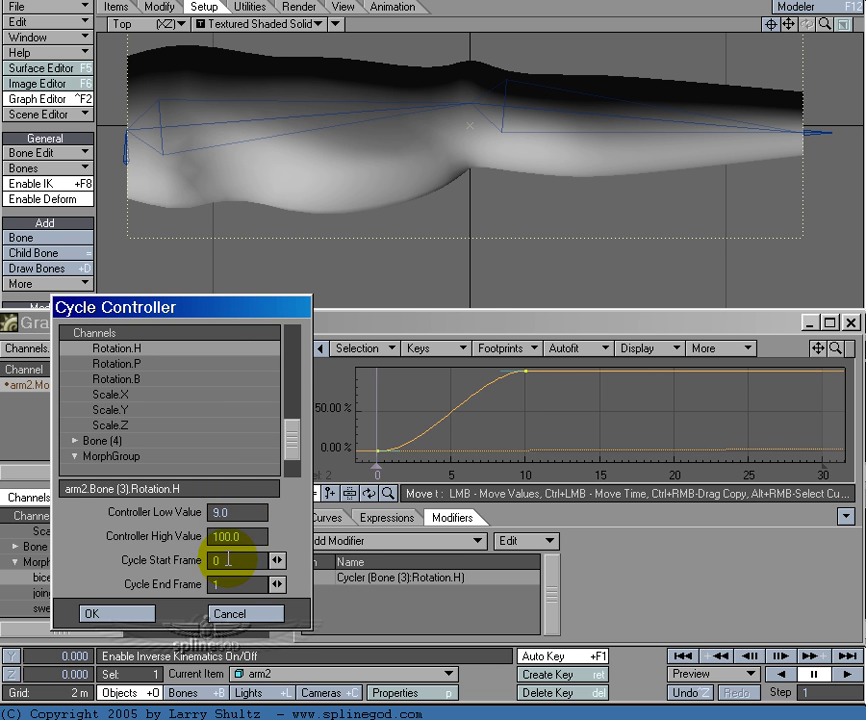
left_click(211, 585)
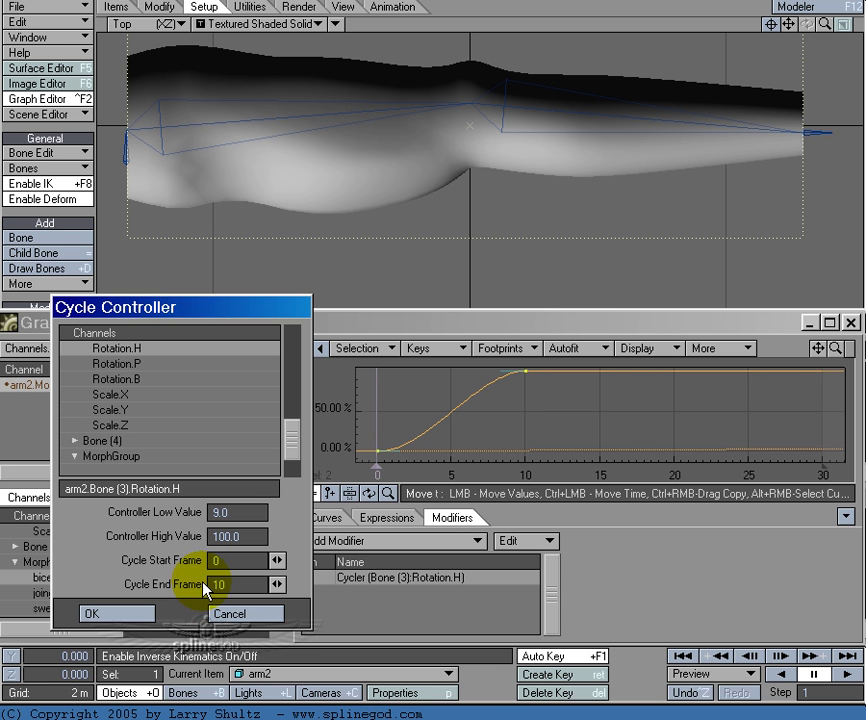
left_click(138, 613)
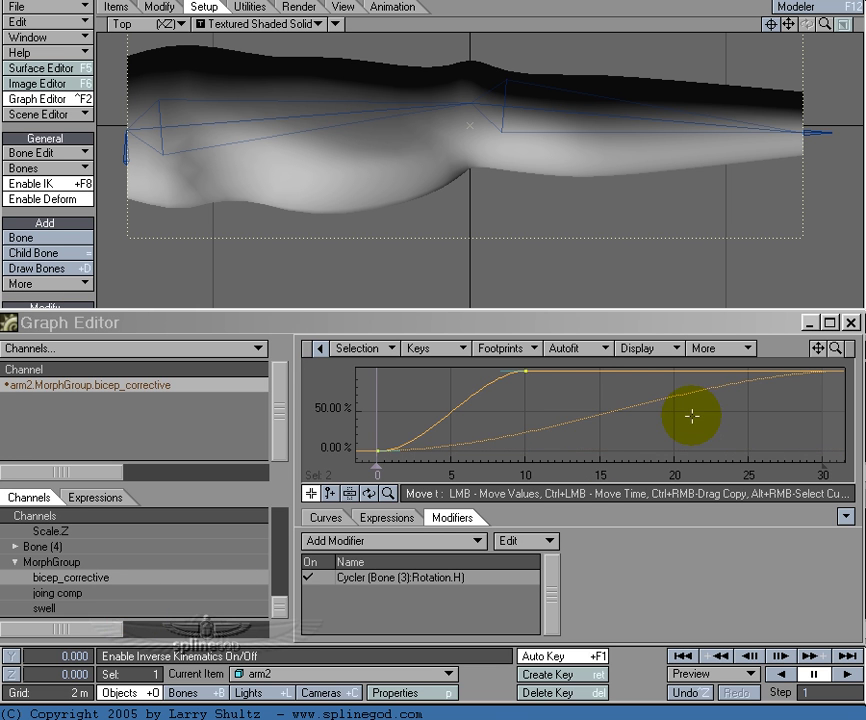
left_click_drag(836, 348, 862, 348)
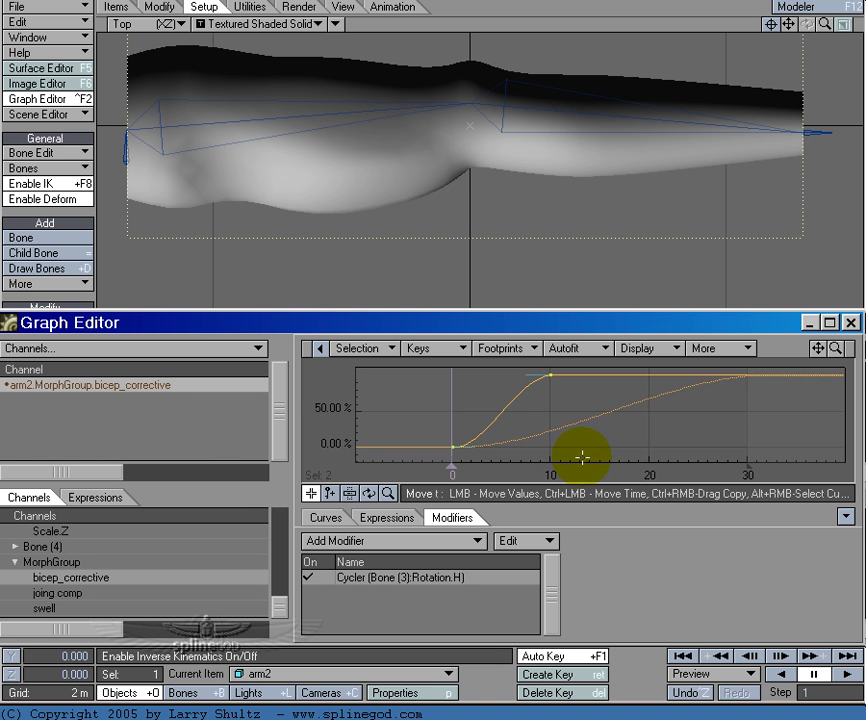
Select Bone (3) in the viewport and switch to the rotate tool.
left_click(640, 110)
key("y")
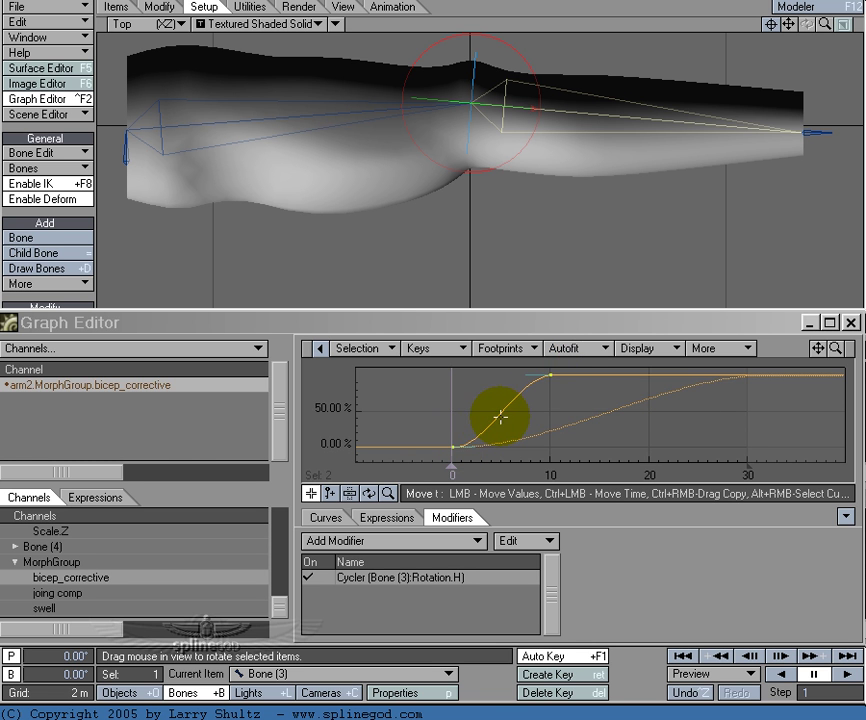
mouse_move(452, 447)
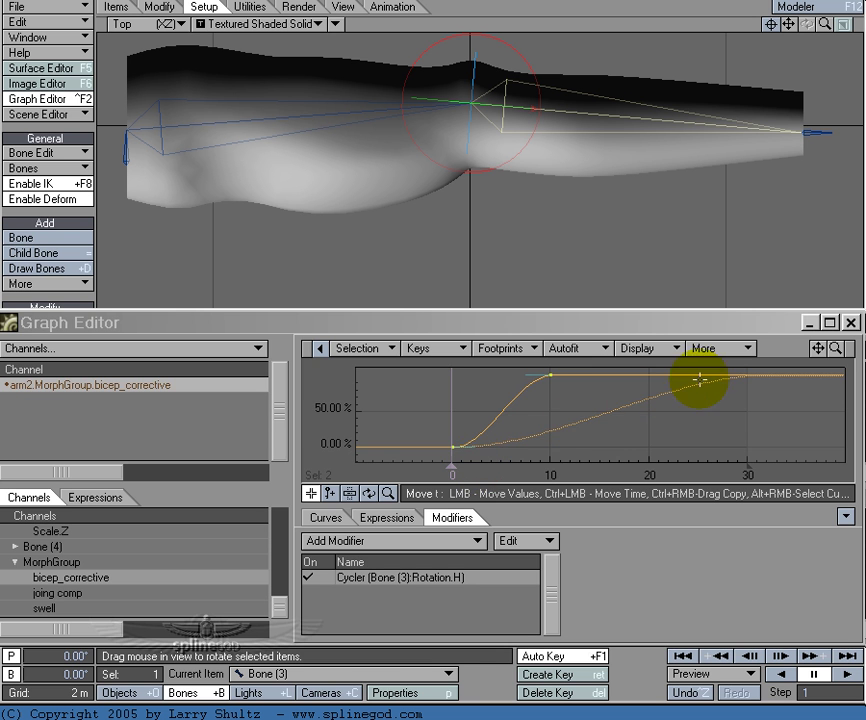
End the scene at frame 15 and pose the arm at frame 14 with a 100.79° heading.
left_click(850, 323)
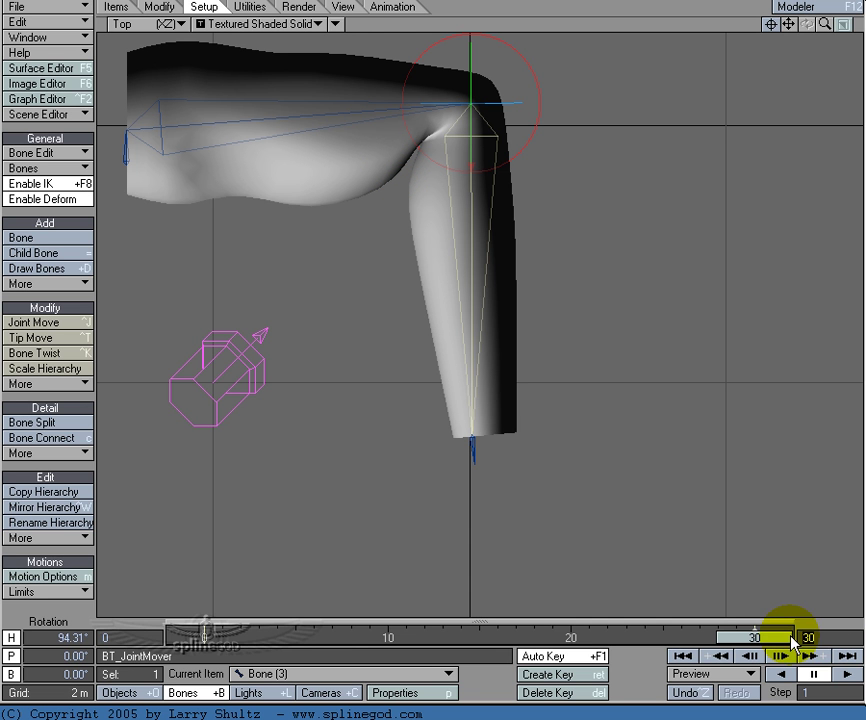
key("Return")
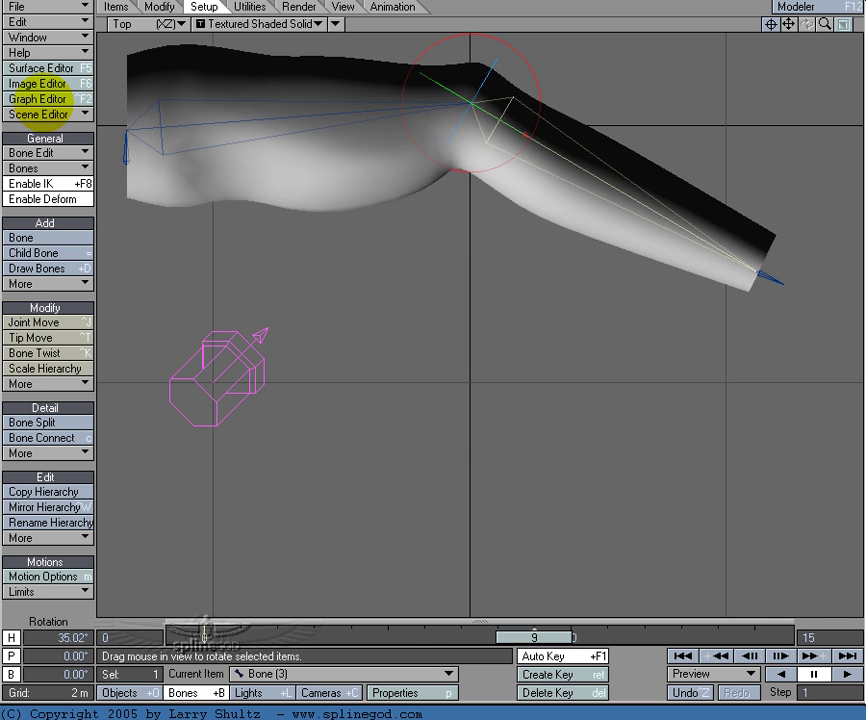
left_click(769, 638)
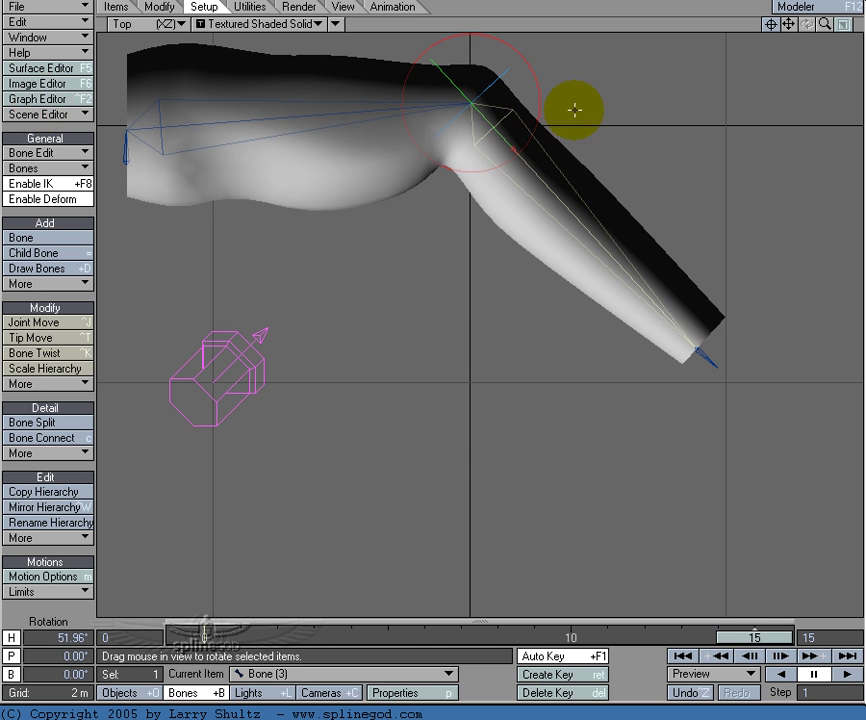
left_click(40, 100)
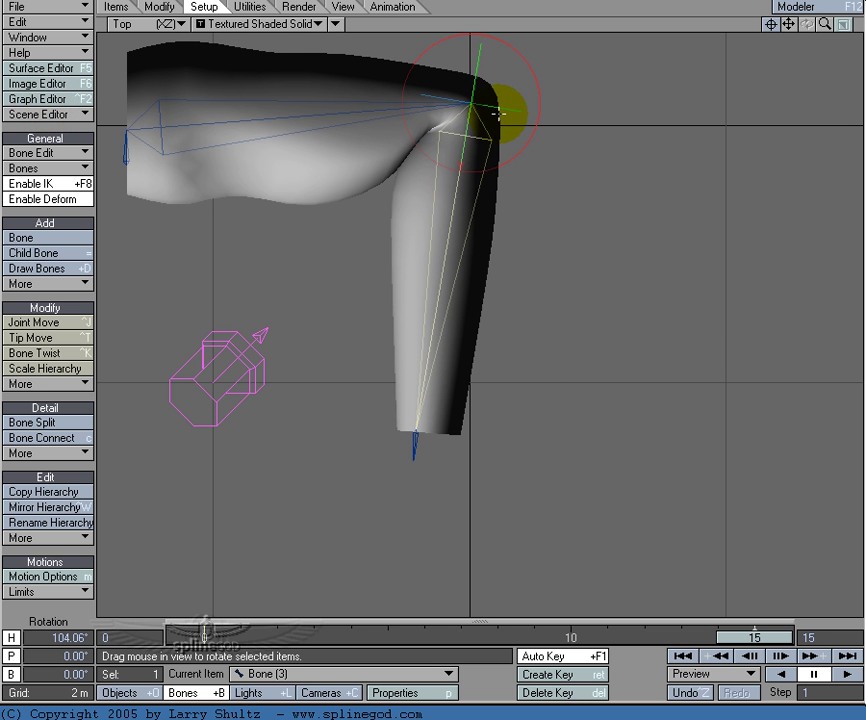
left_click_drag(752, 636, 40, 100)
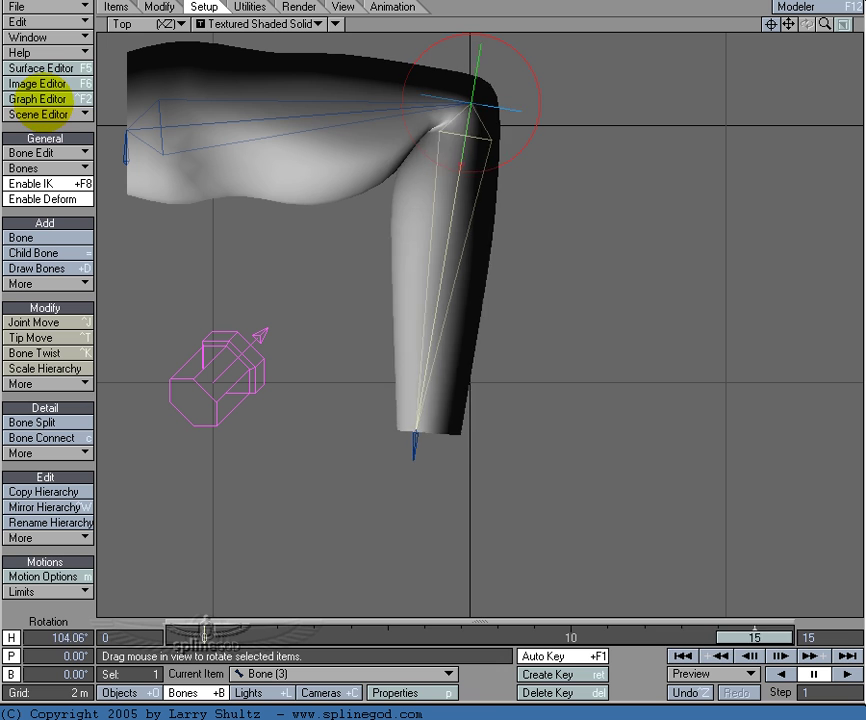
key("Left")
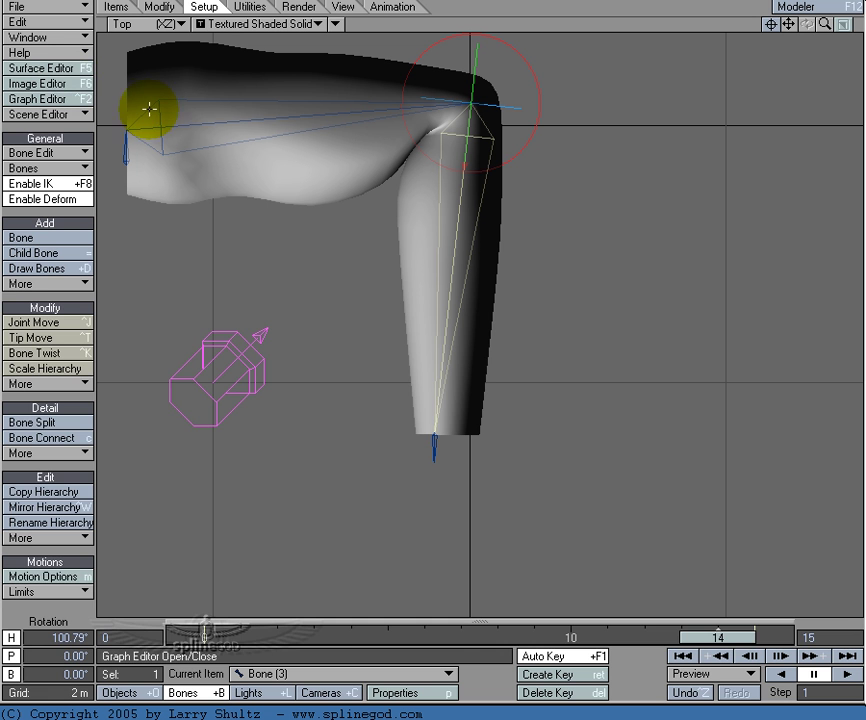
Clear the bone channels from the Channel bin and add bicep_corrective, fitted to view.
left_click(80, 101)
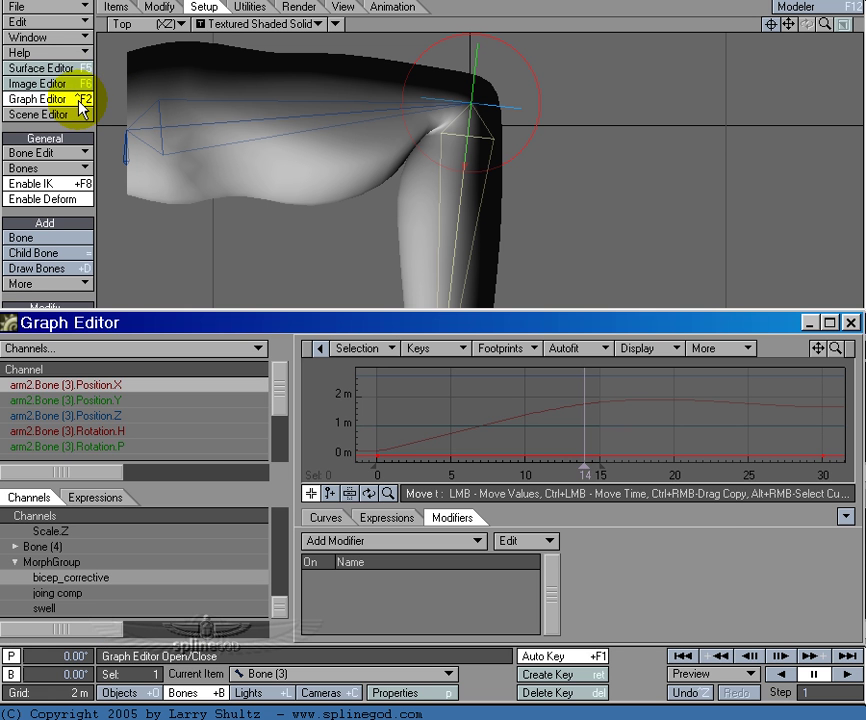
left_click(278, 437)
left_click_drag(278, 437, 273, 458)
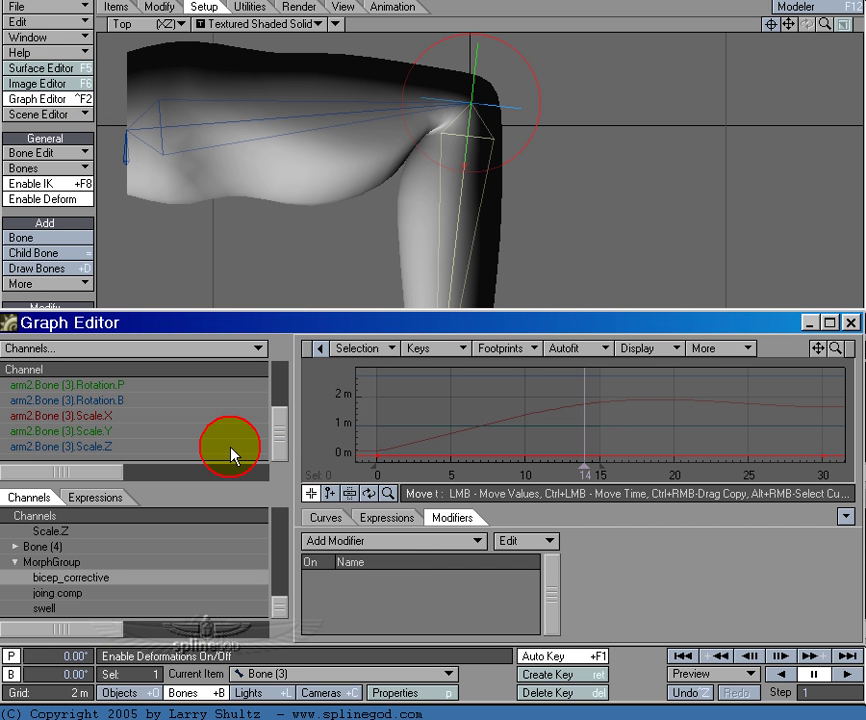
left_click(234, 452)
key("Delete")
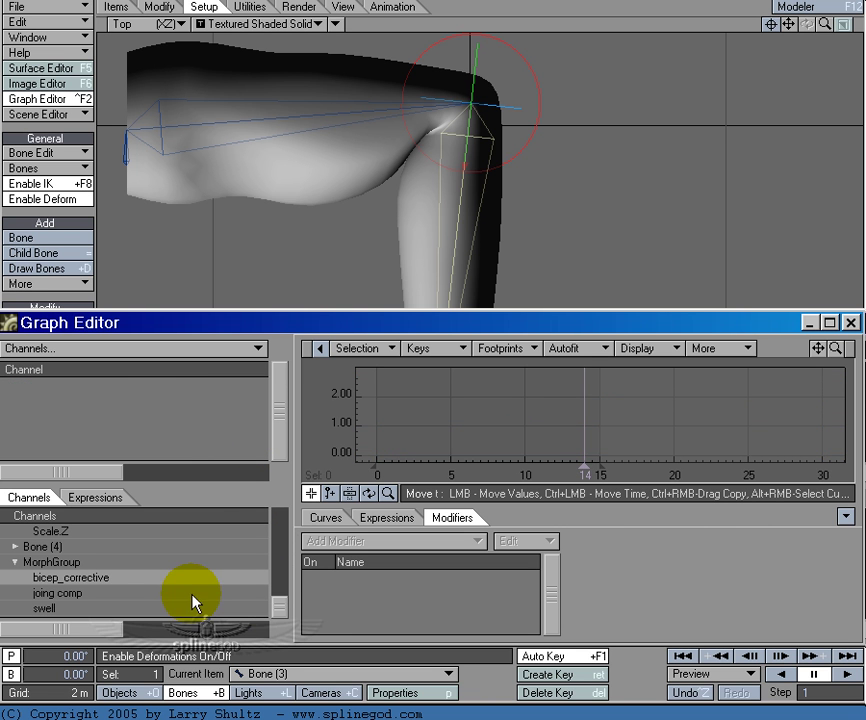
left_click_drag(183, 585, 193, 396)
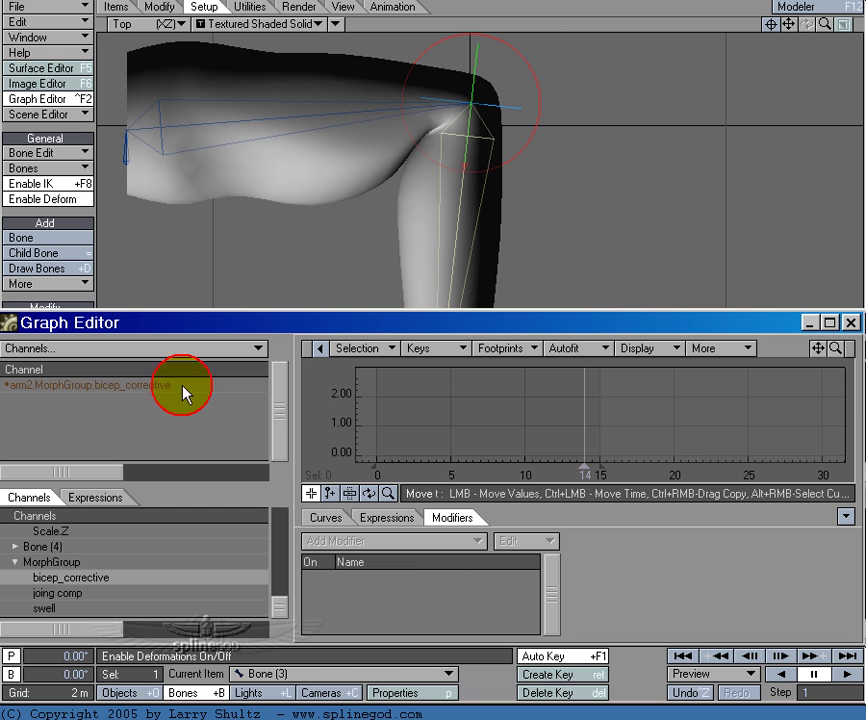
key("a")
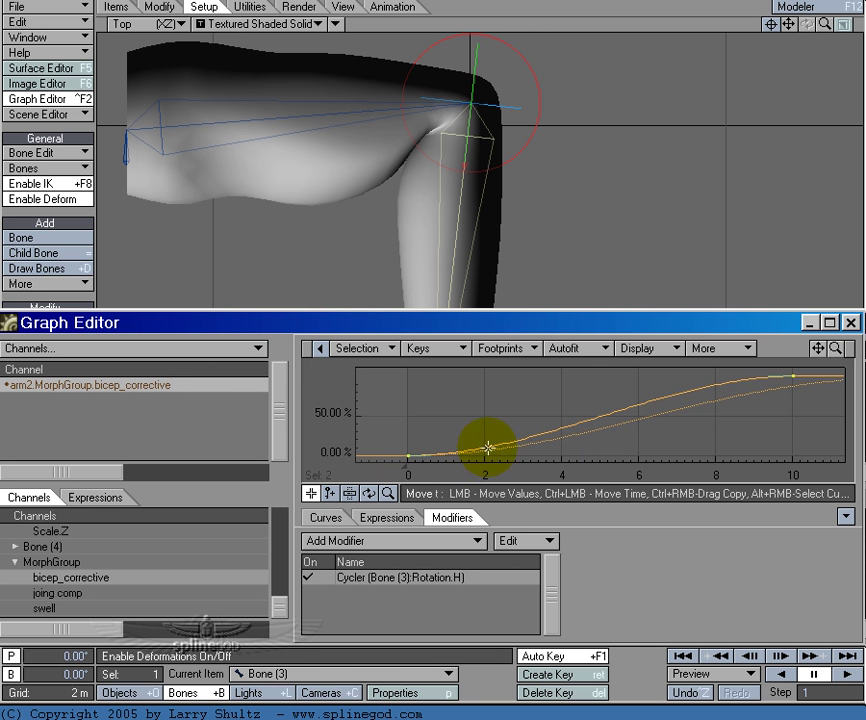
left_click_drag(771, 392, 692, 414, "alt")
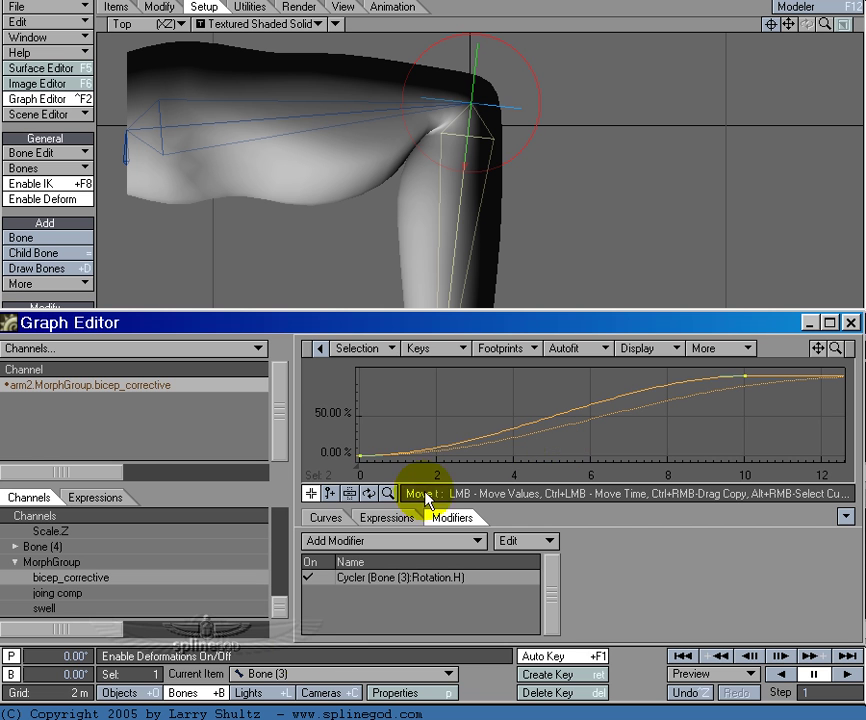
Add Bone (3) Rotation.H to the bin and fit its curve beside bicep_corrective.
scroll(283, 616, "up", 1)
scroll(286, 610, "up", 6)
left_click(140, 563)
left_click_drag(140, 563, 158, 460)
left_click(155, 402)
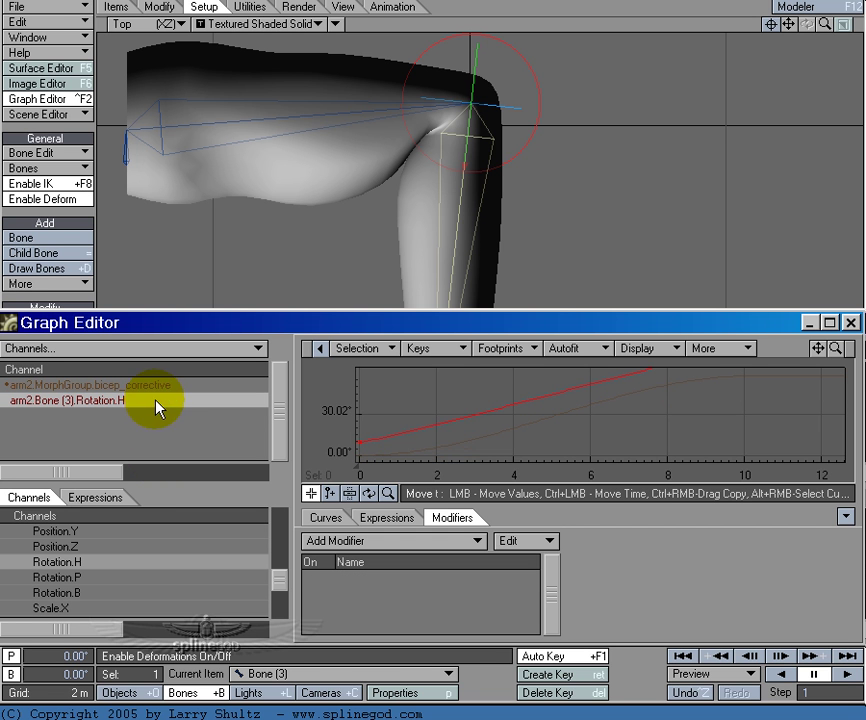
key("a")
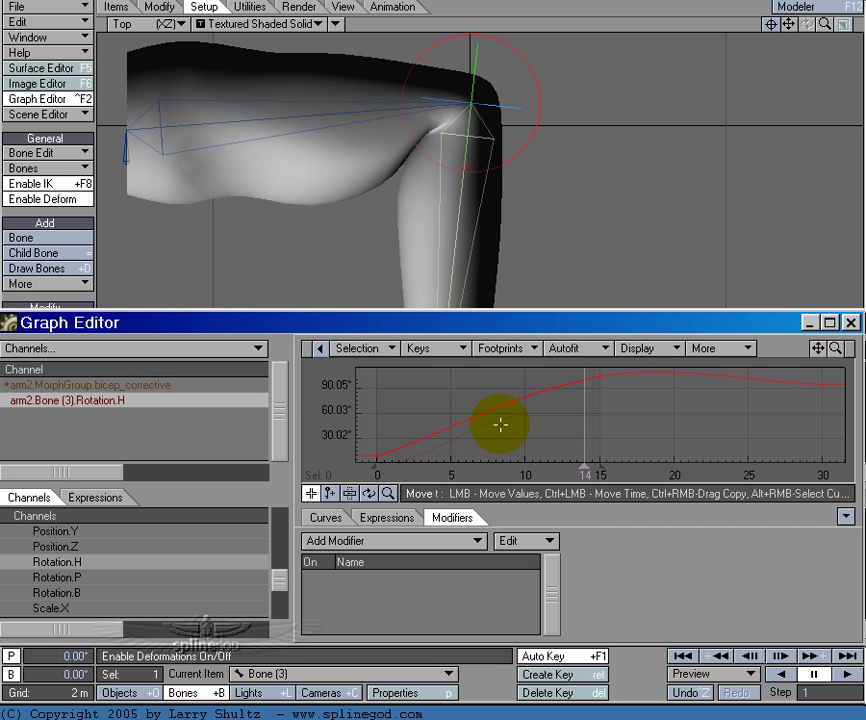
left_click(244, 389)
left_click(240, 401)
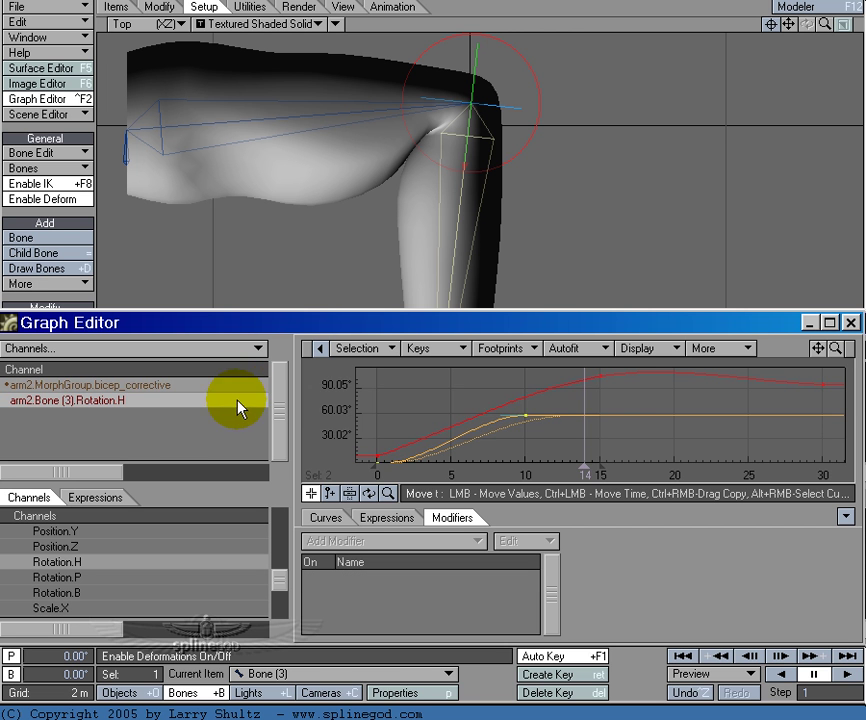
key("a")
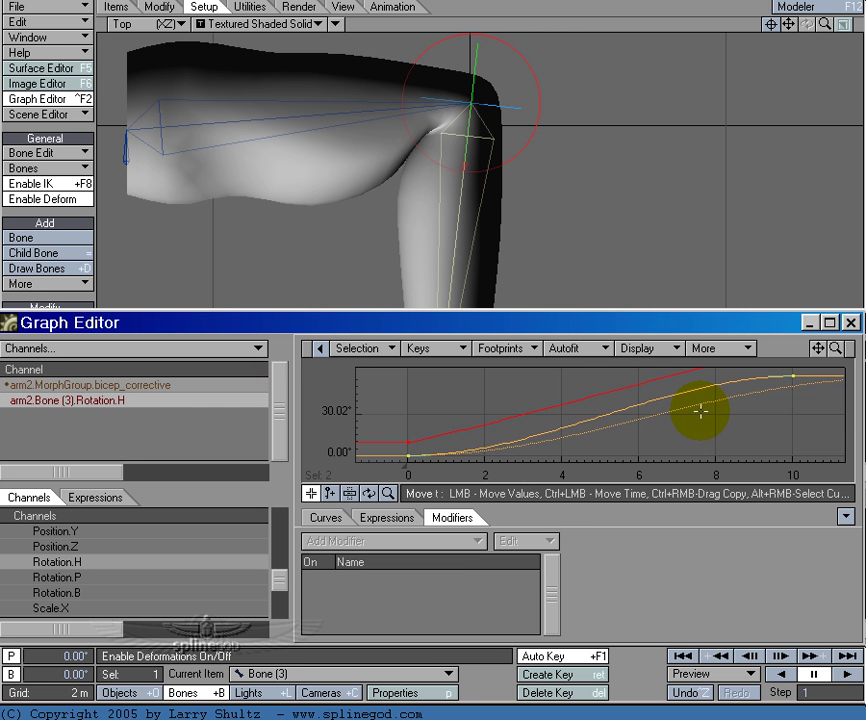
key("a")
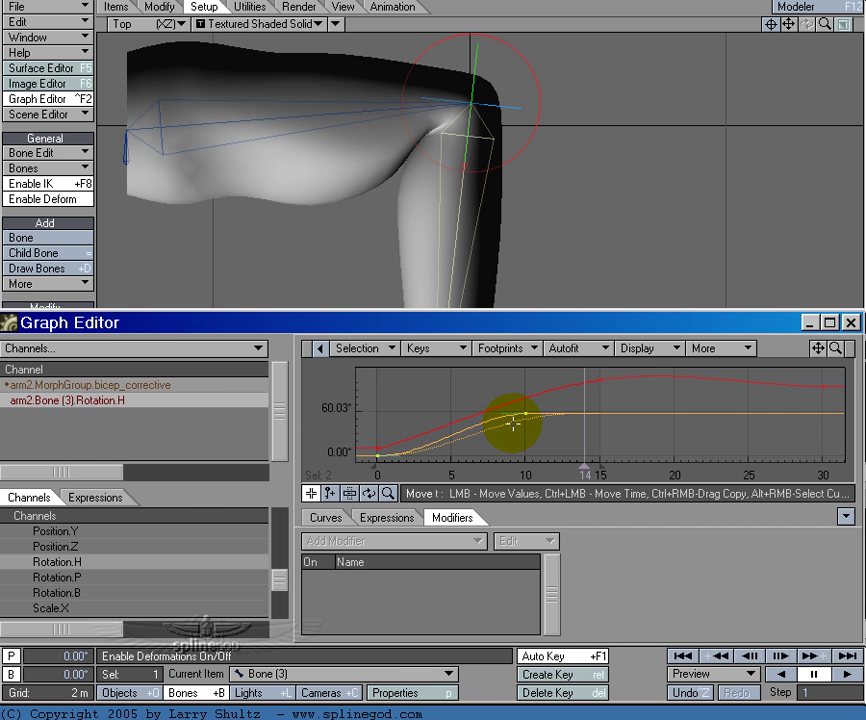
Add a key at frame 5 on bicep_corrective and raise it close to 100%.
left_click(190, 386)
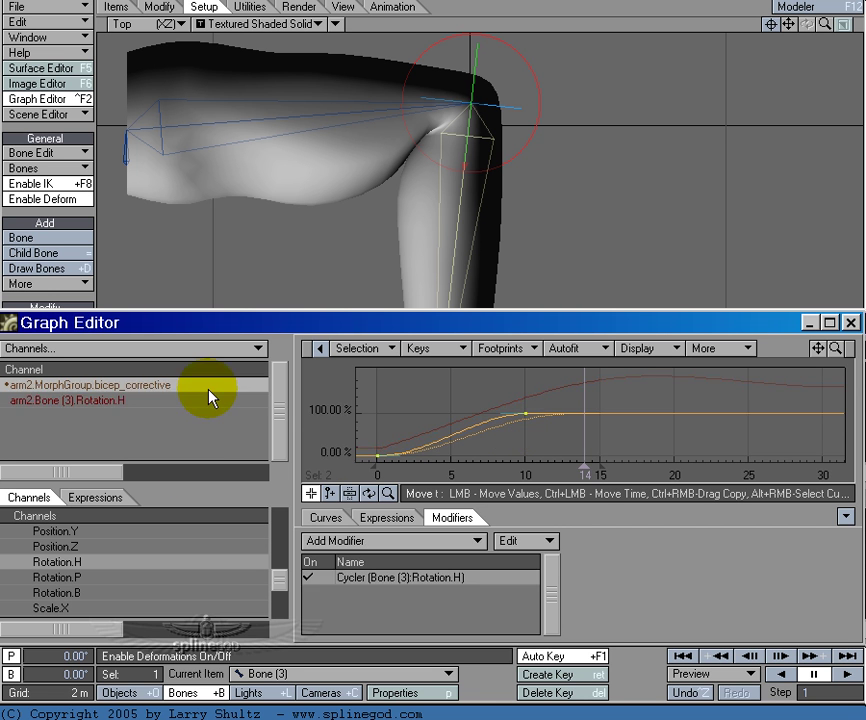
left_click(311, 494)
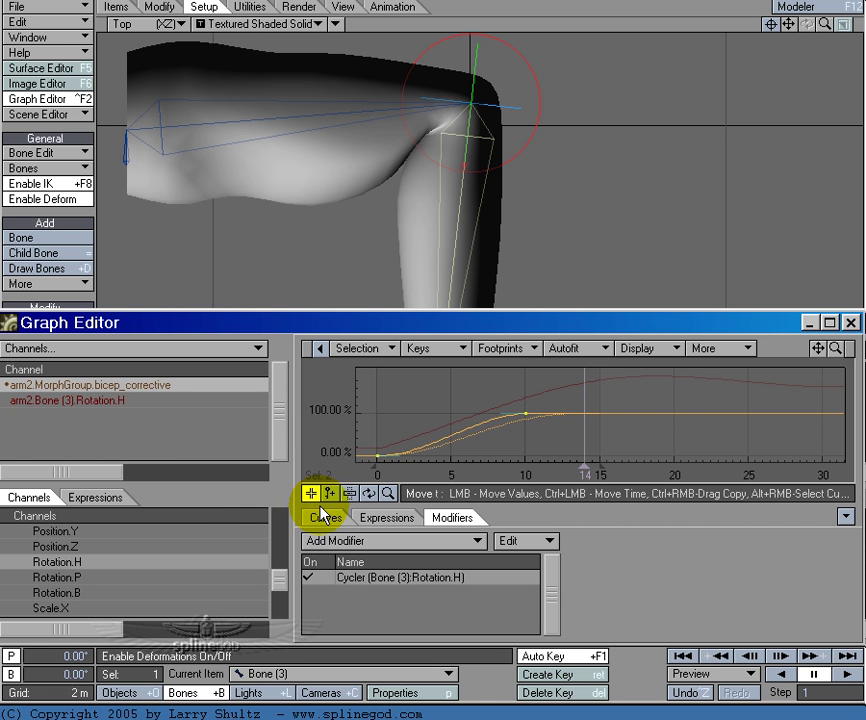
left_click(329, 493)
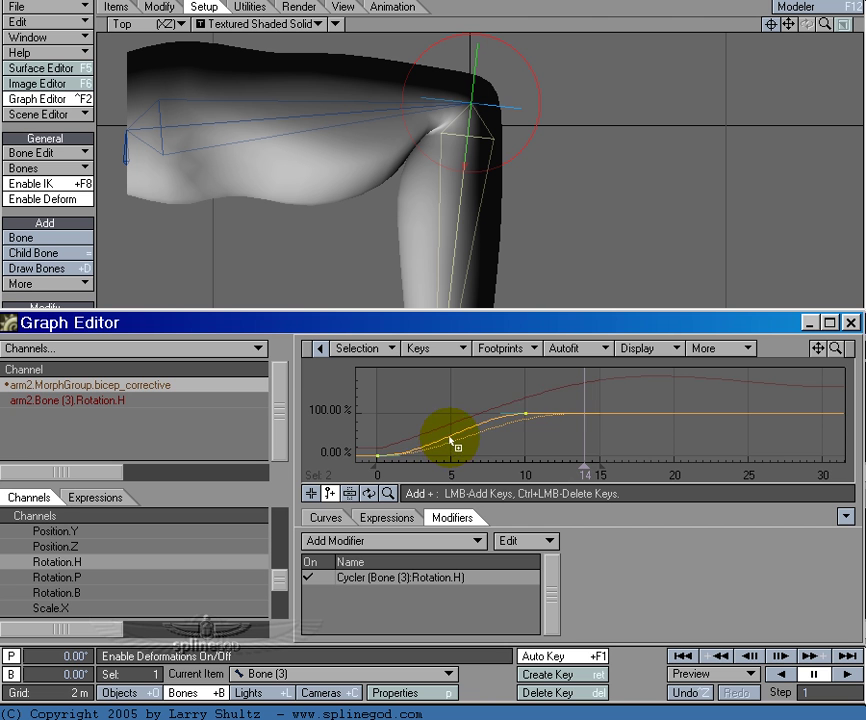
mouse_move(446, 441)
left_mouse_down()
mouse_move(448, 433)
mouse_move(452, 446)
mouse_move(452, 426)
left_mouse_up()
left_click(517, 415)
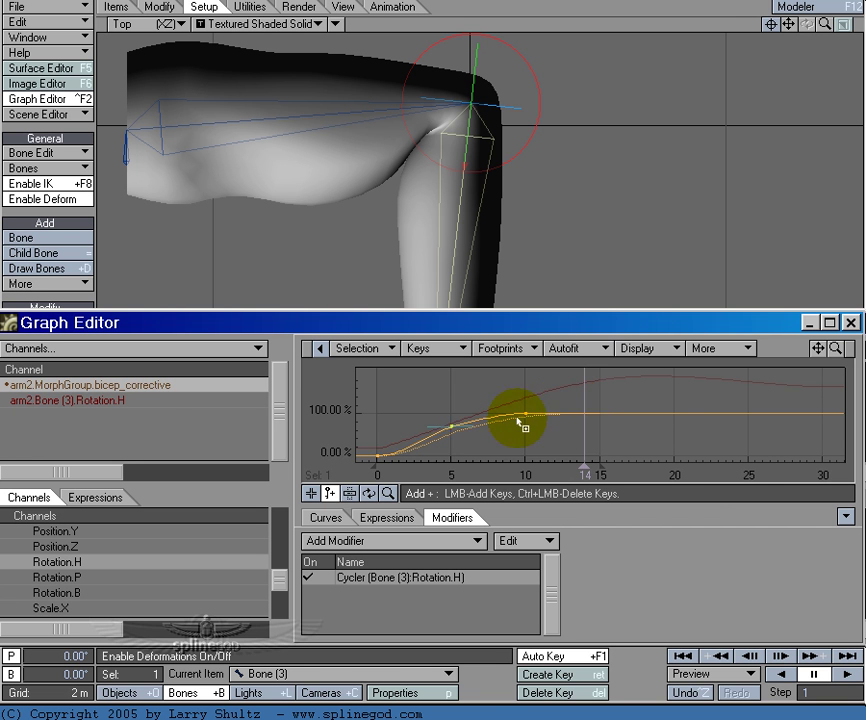
left_click(310, 493)
left_click_drag(454, 445, 454, 430)
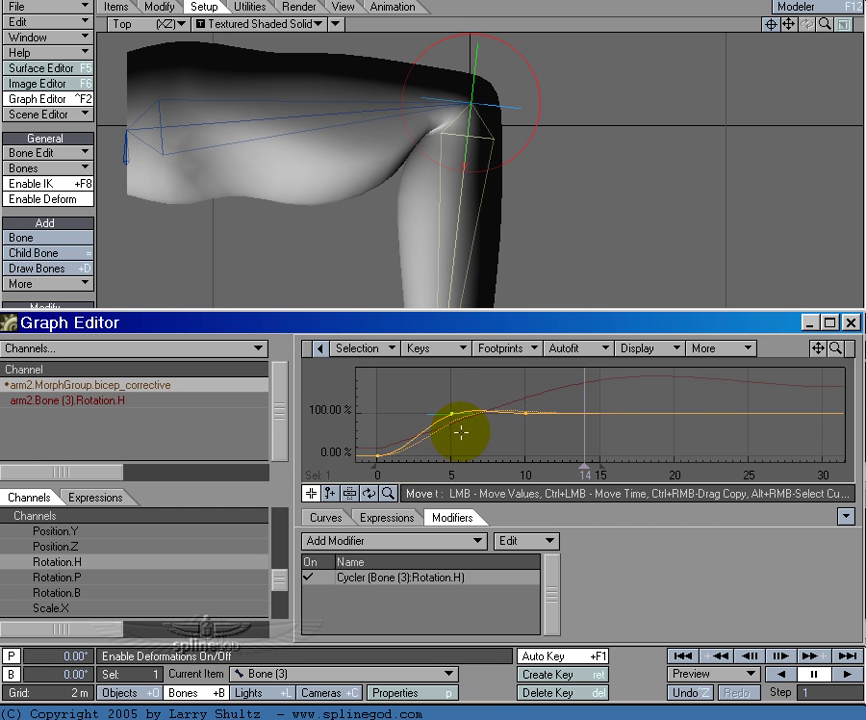
Close the Graph Editor and scrub the time slider back toward frame 0.
left_click(831, 324)
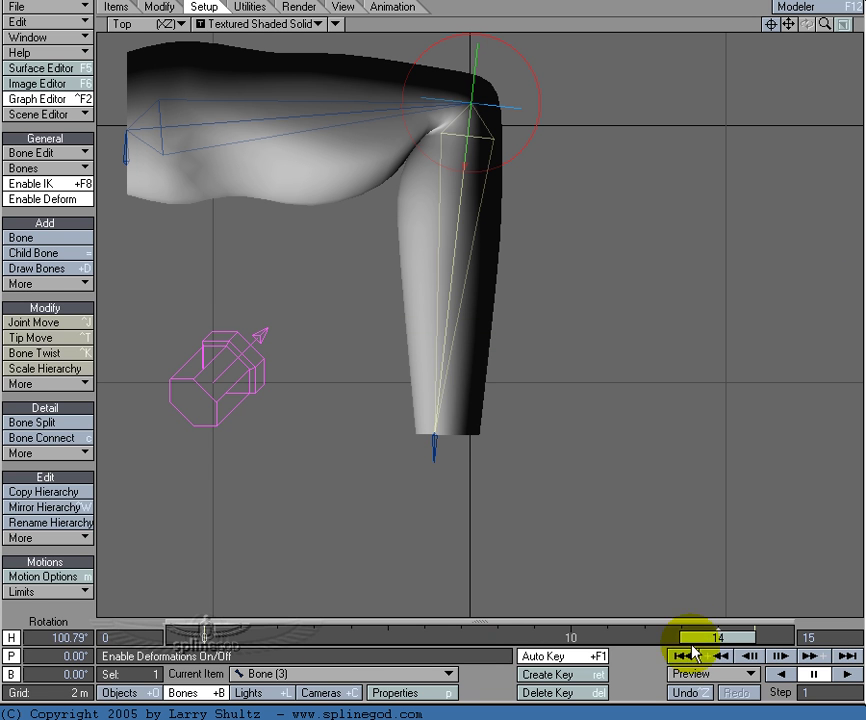
left_click_drag(715, 637, 204, 637)
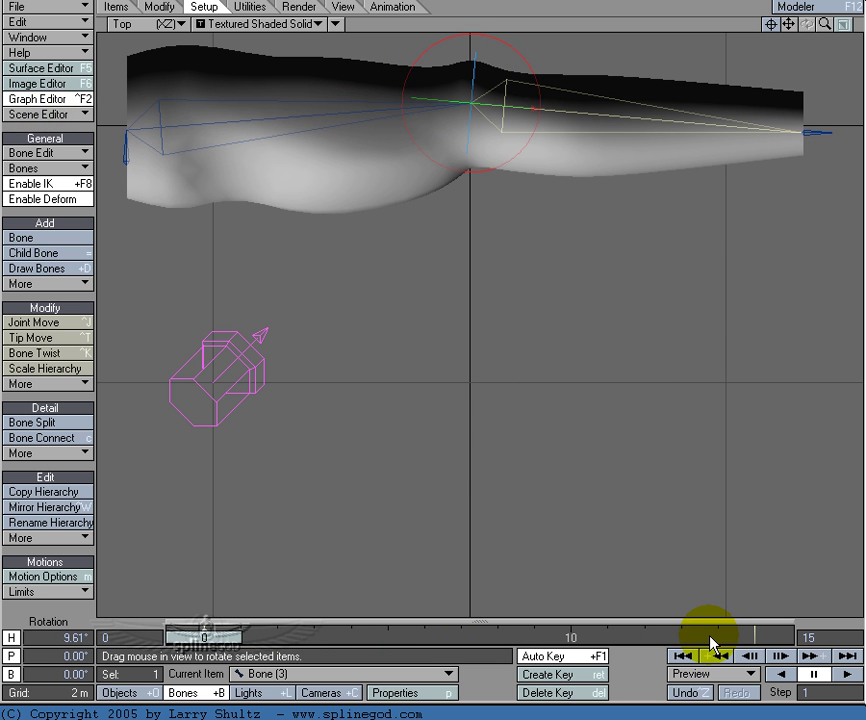